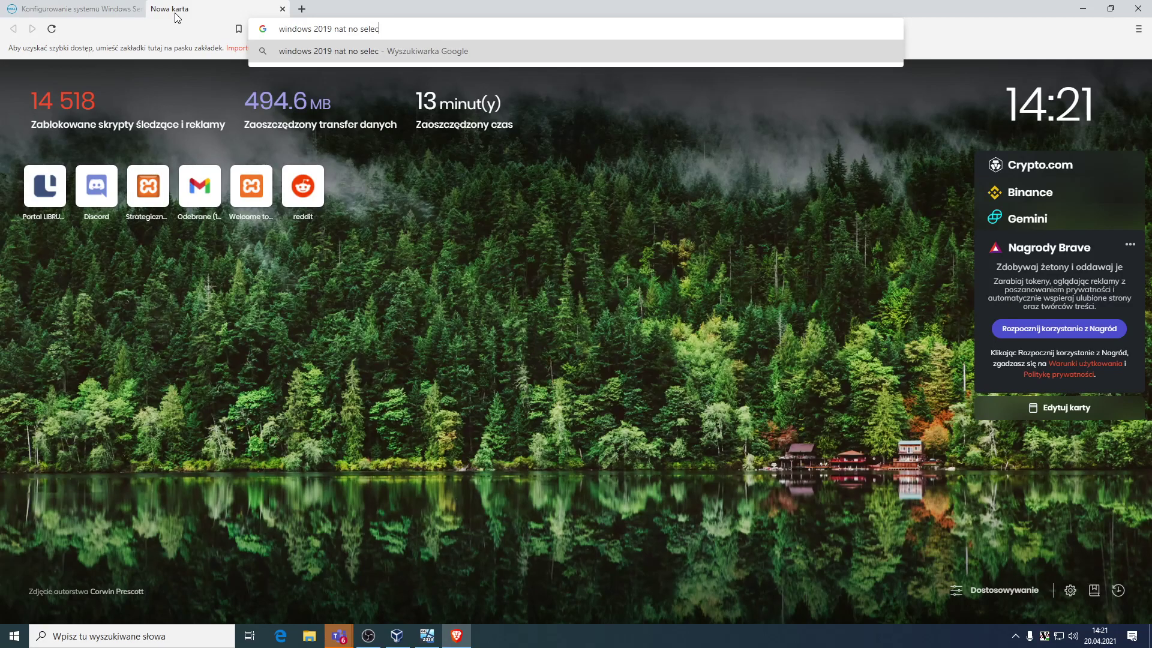
# - Search the web for "windows 2019 nat no selectable interfaces" and look through the results
pyautogui.write('faces')
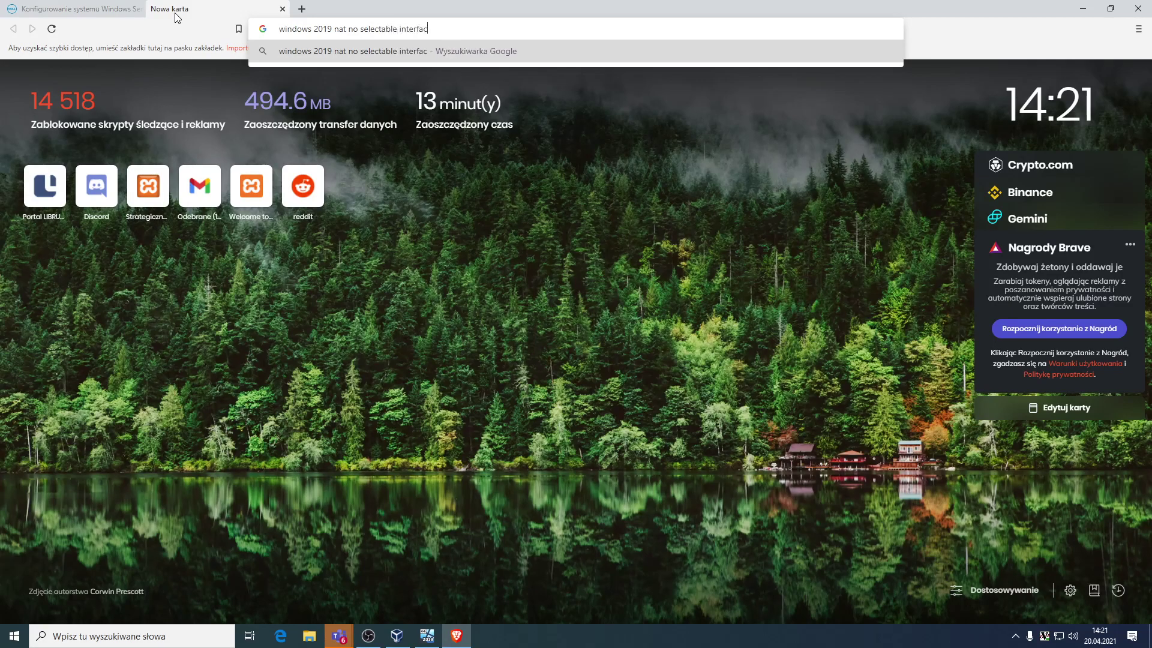
pyautogui.press('Return')
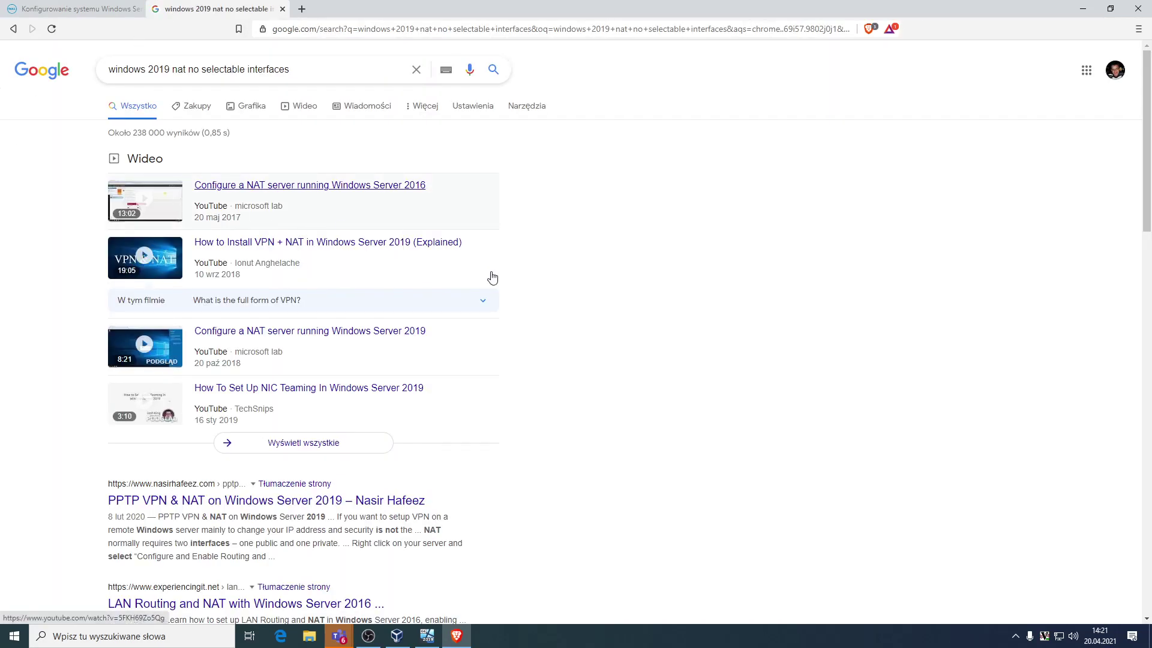
pyautogui.scroll(-4, 491, 275)
pyautogui.scroll(-3, 325, 264)
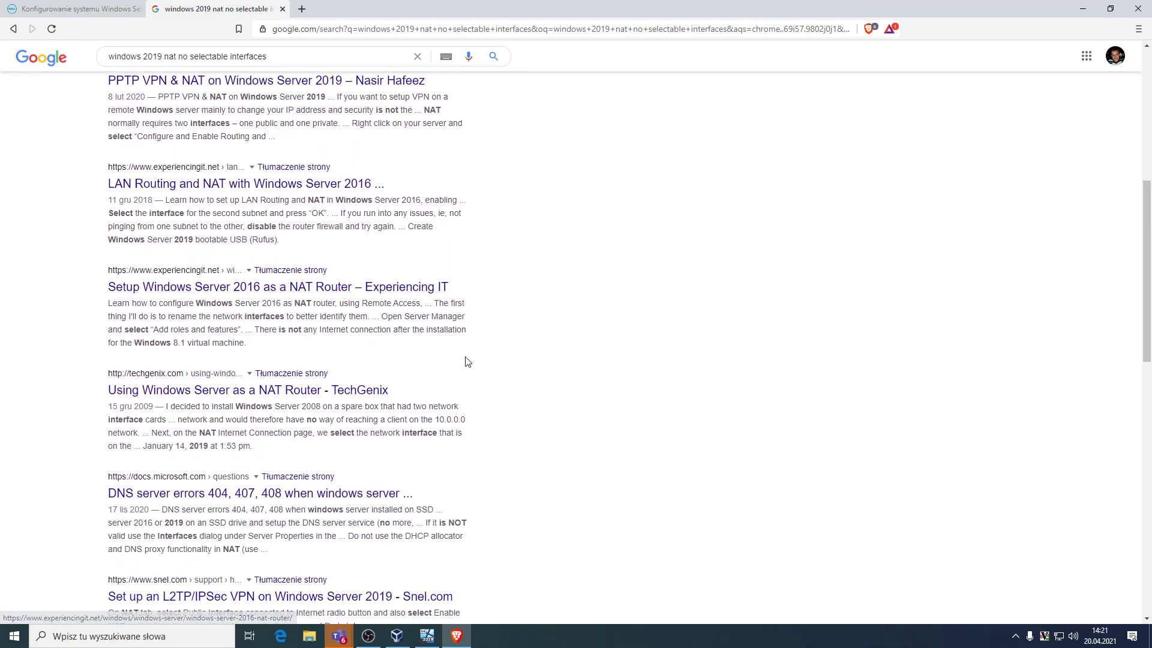
pyautogui.scroll(-2, 398, 352)
pyautogui.scroll(6, 401, 339)
pyautogui.scroll(2, 402, 338)
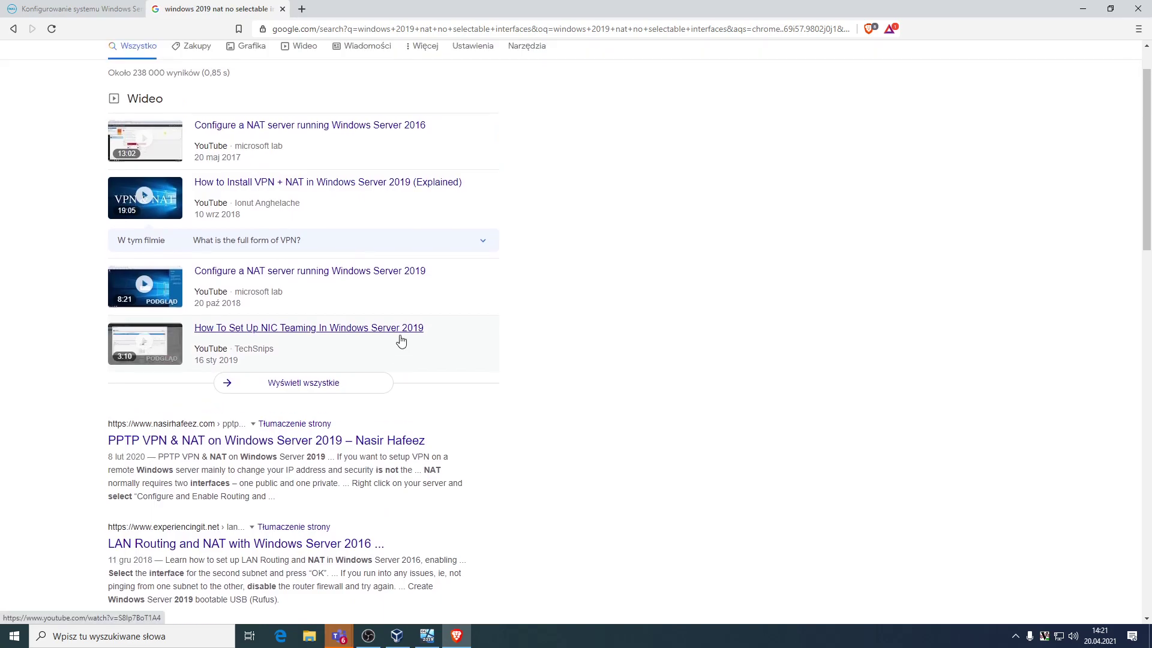
pyautogui.scroll(-4, 402, 341)
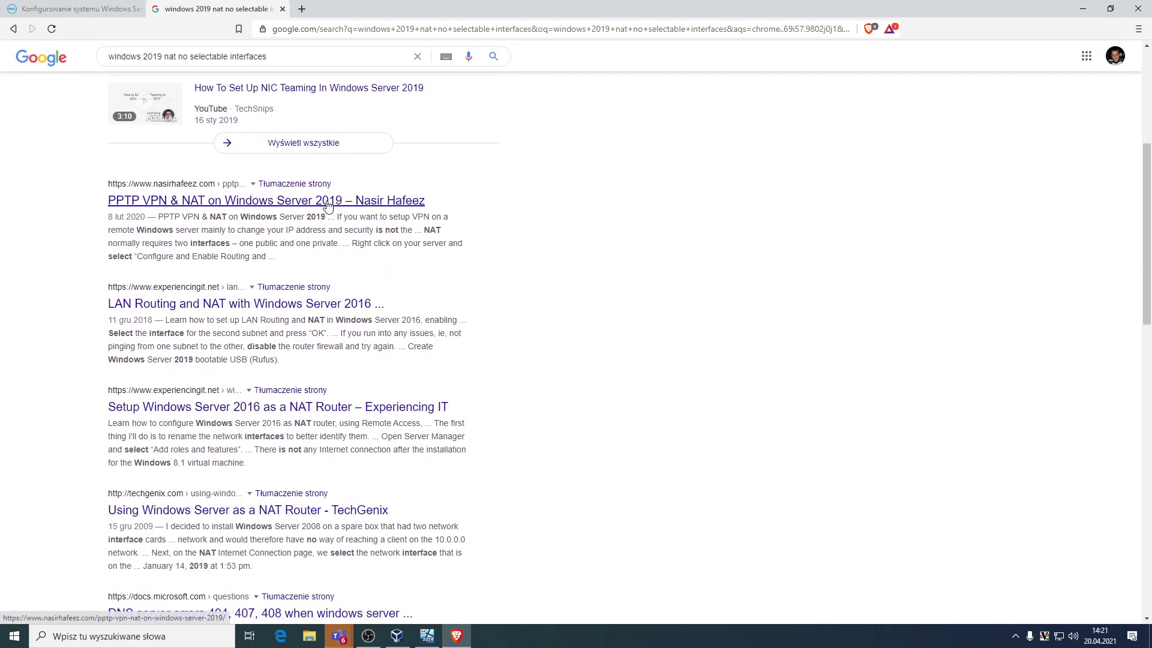
# - Open the result about PPTP VPN & NAT on Windows Server 2019 and skim its instructions through to the firewall settings
pyautogui.click(319, 207)
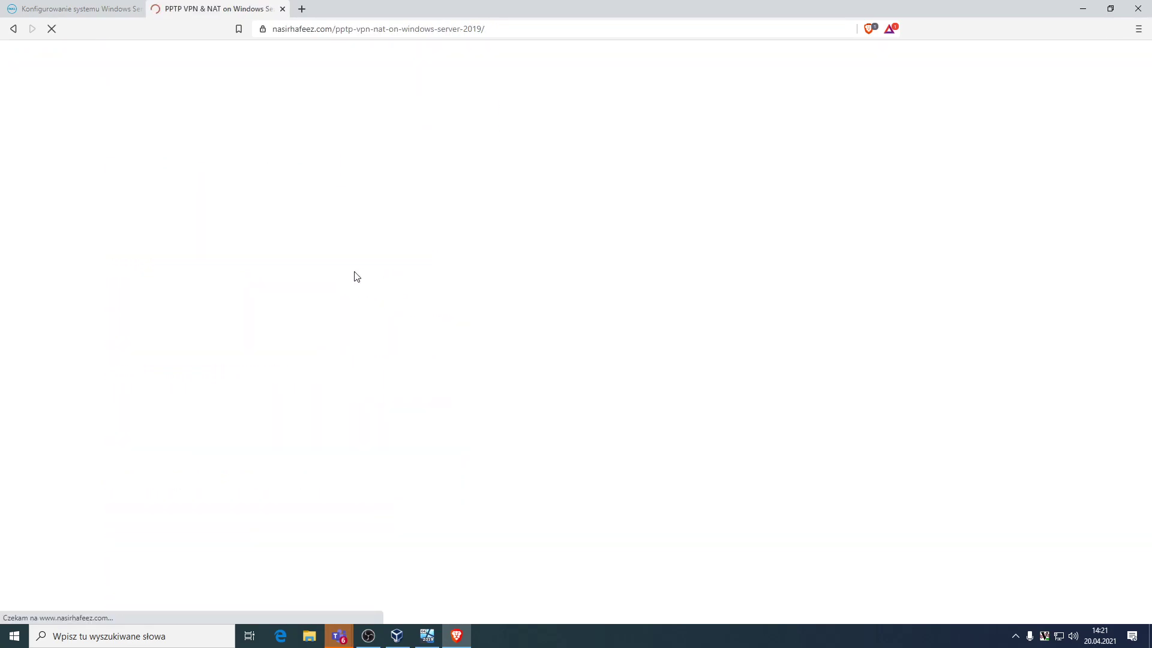
pyautogui.scroll(-20, 356, 277)
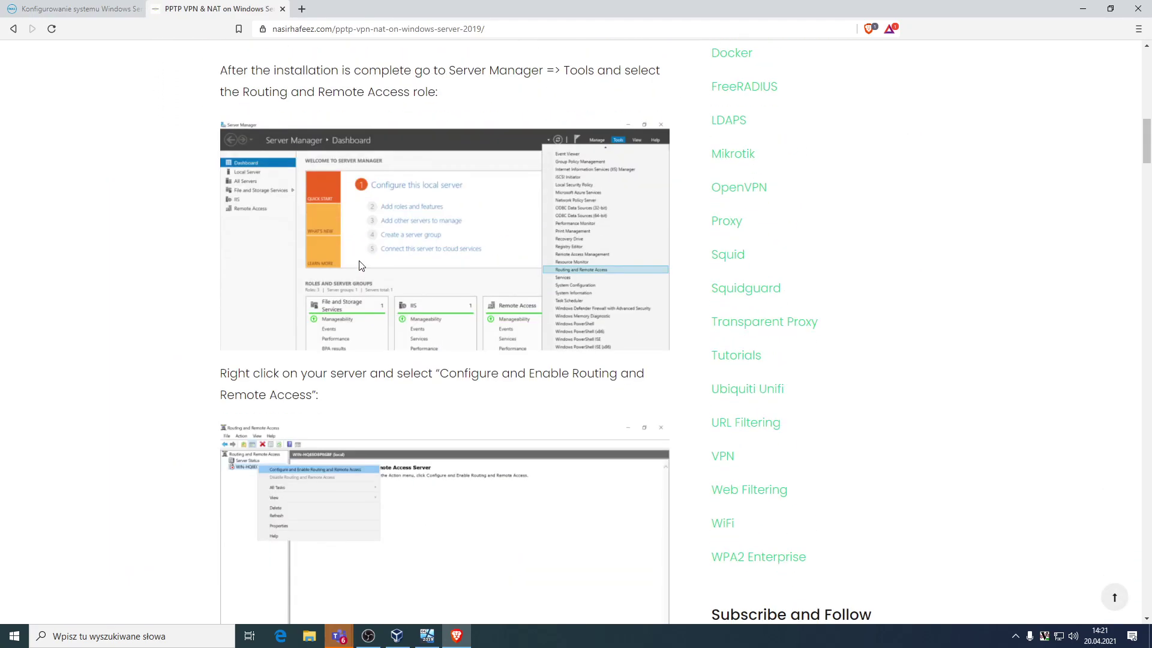
pyautogui.scroll(-8, 361, 262)
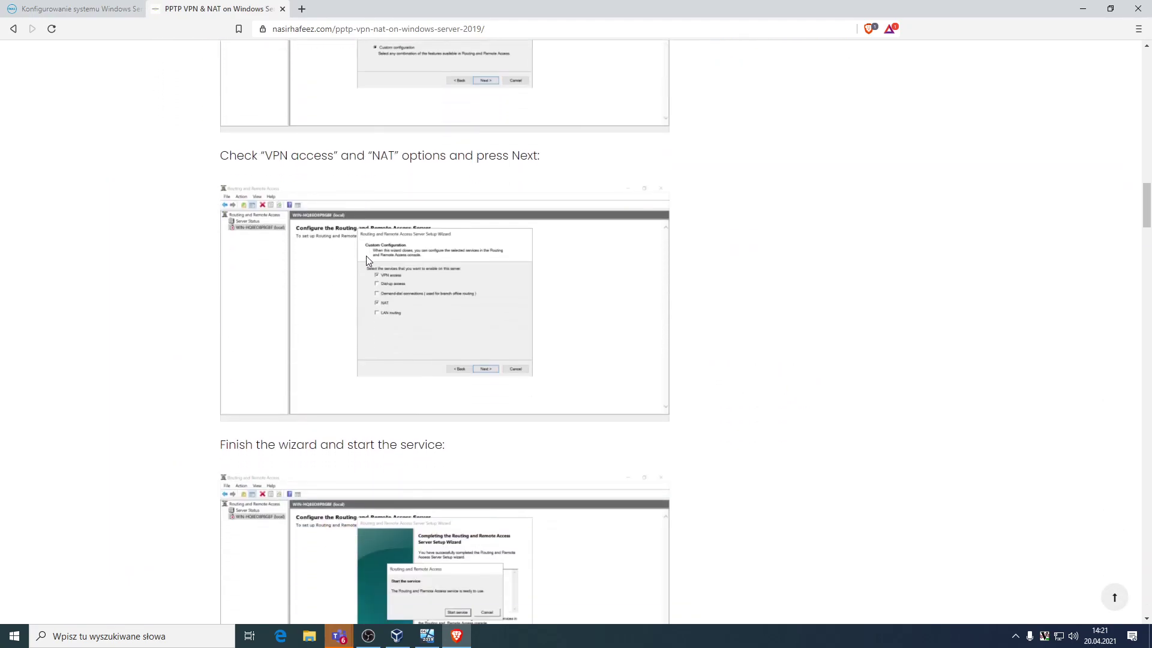
pyautogui.scroll(4, 366, 255)
pyautogui.scroll(-7, 394, 228)
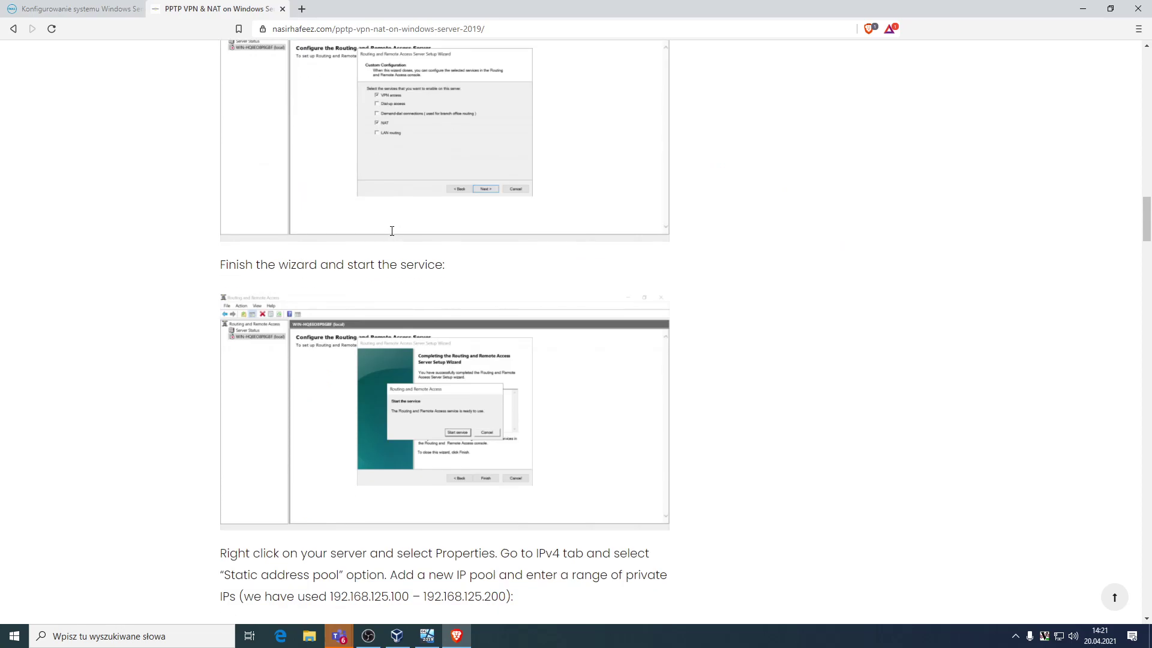
pyautogui.scroll(-5, 391, 231)
pyautogui.scroll(-3, 388, 232)
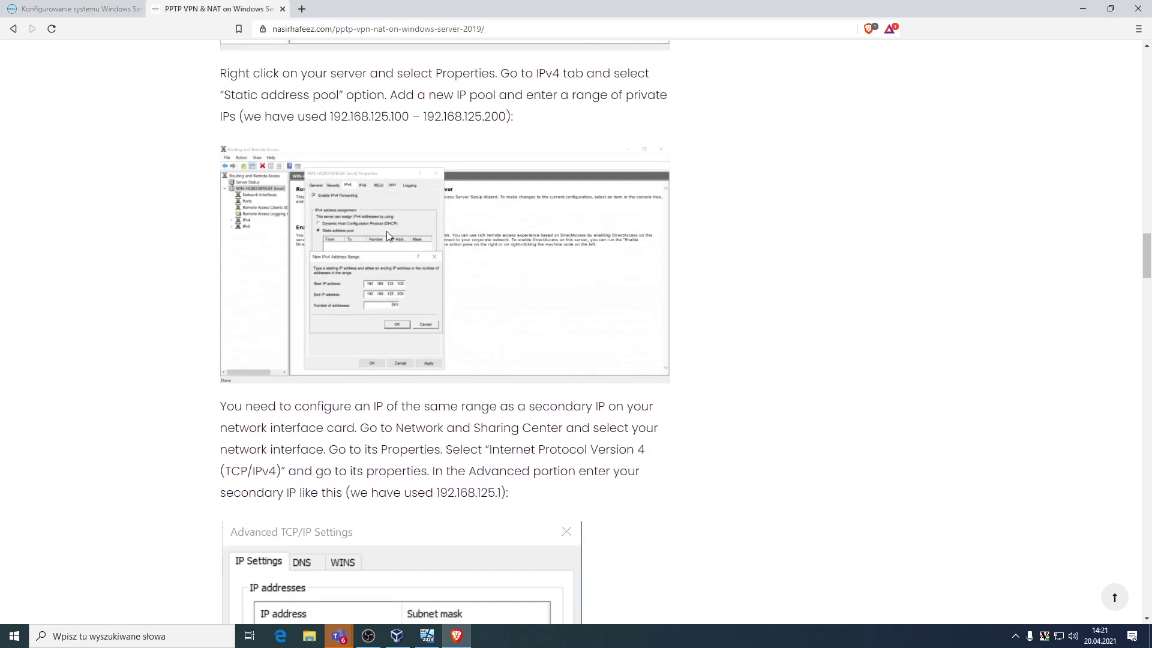
pyautogui.scroll(-11, 387, 232)
pyautogui.scroll(-20, 387, 236)
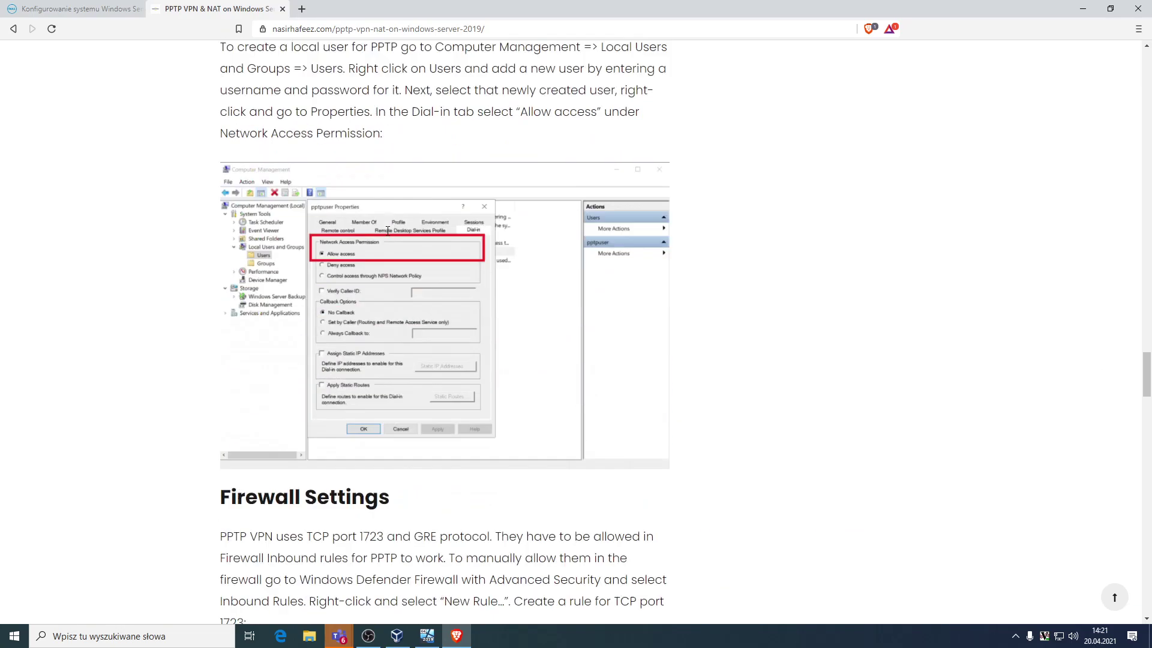
pyautogui.scroll(-6, 386, 235)
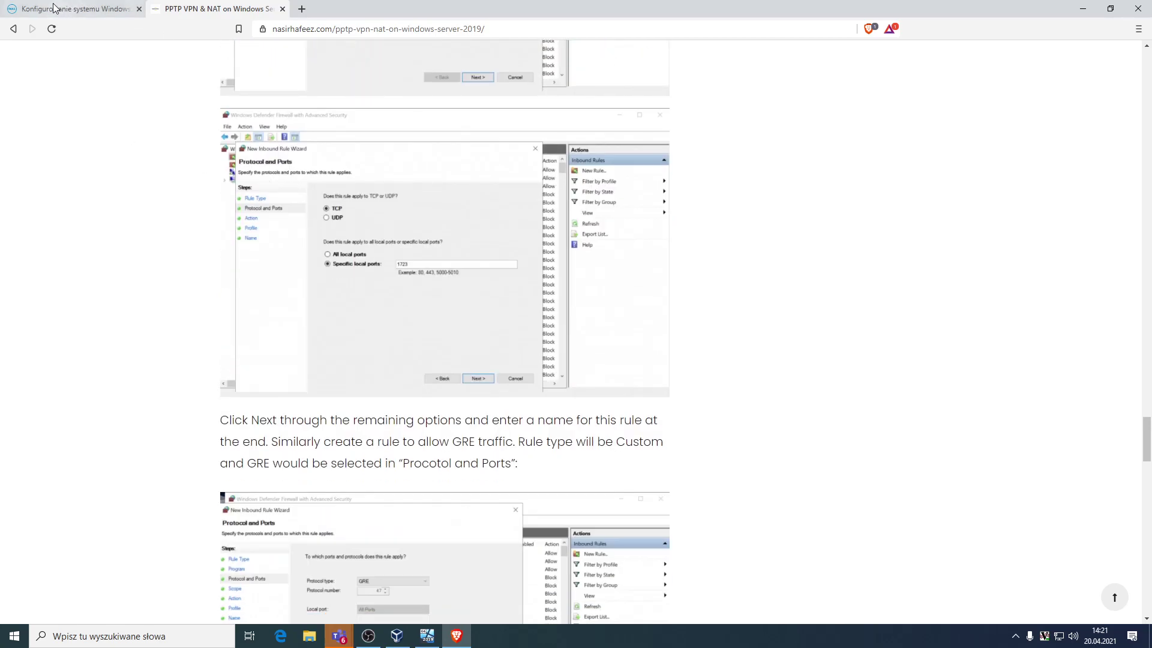
# - Return to the search results, check the remaining ones and close the search page
pyautogui.click(13, 28)
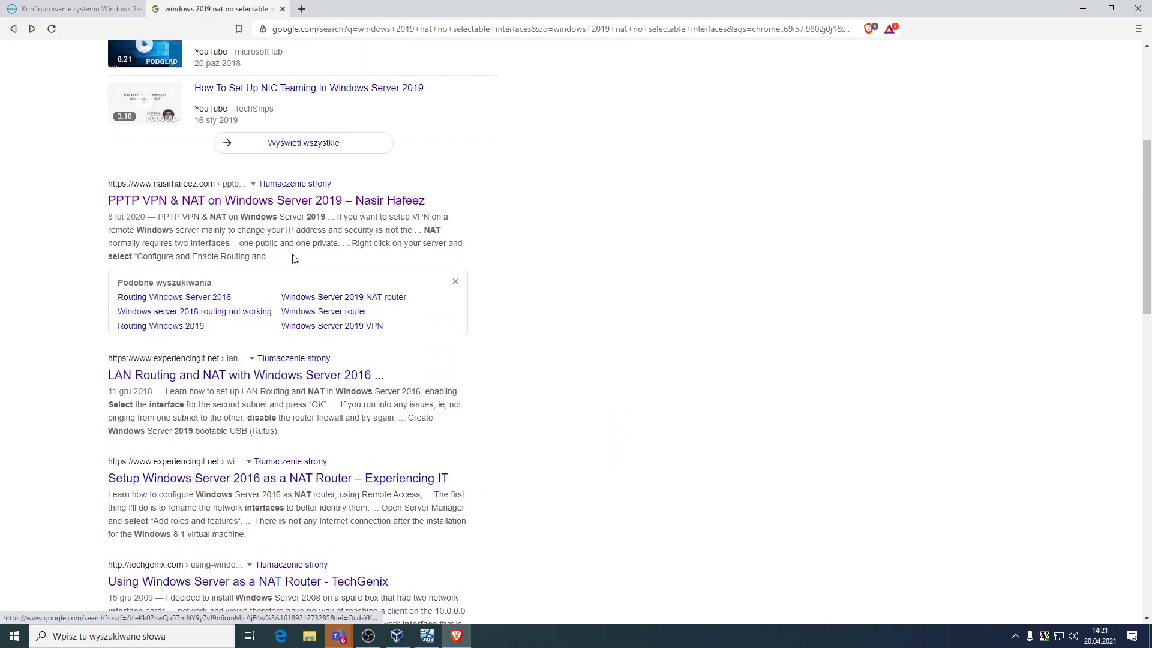
pyautogui.scroll(-4, 296, 258)
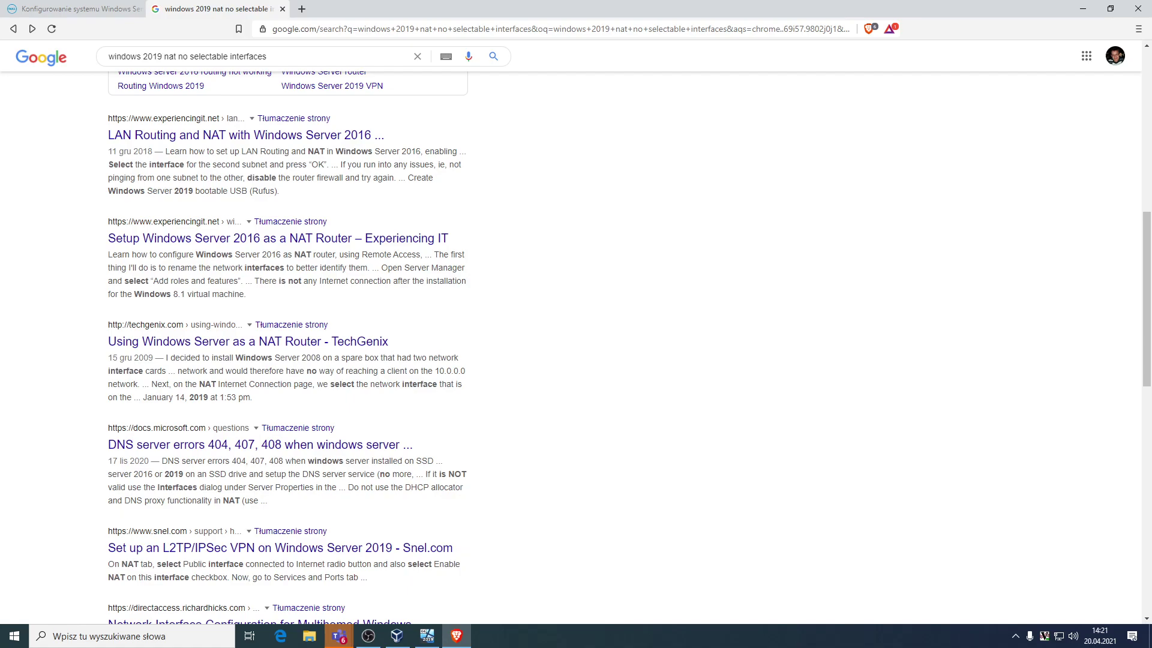
pyautogui.hotkey('ctrl', 'w')
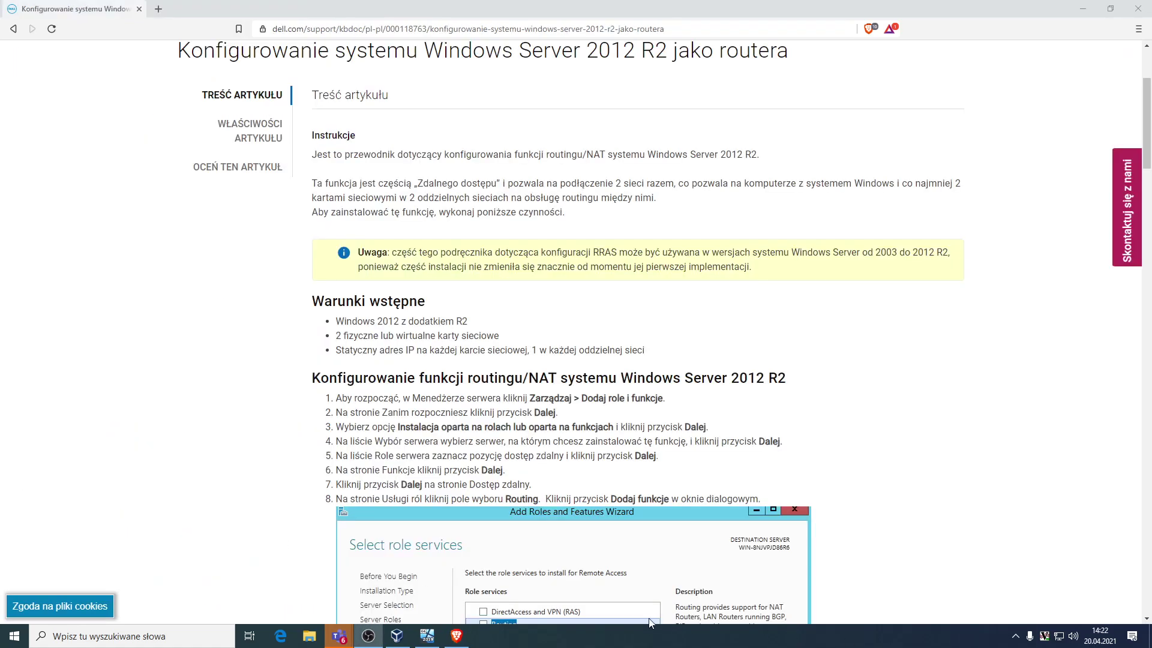
# - Switch to the Windows Server 2019 virtual machine and close its open settings, network connections and command prompt windows, keeping the unsaved Notepad file open
pyautogui.click(427, 636)
pyautogui.click(497, 267)
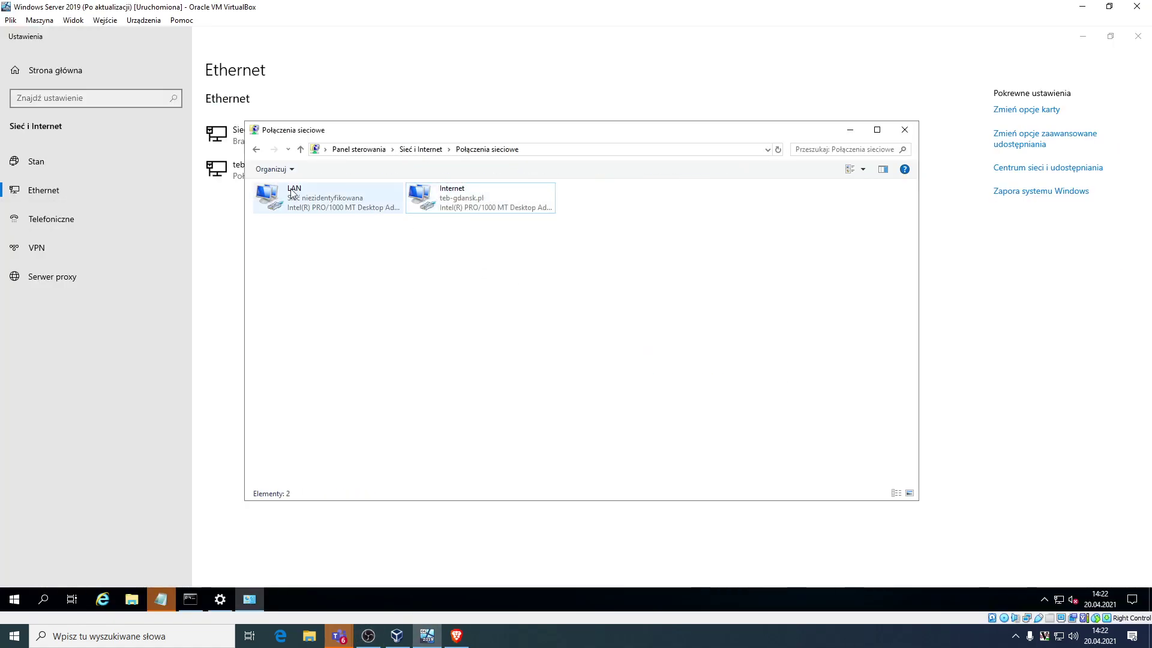
pyautogui.click(1137, 36)
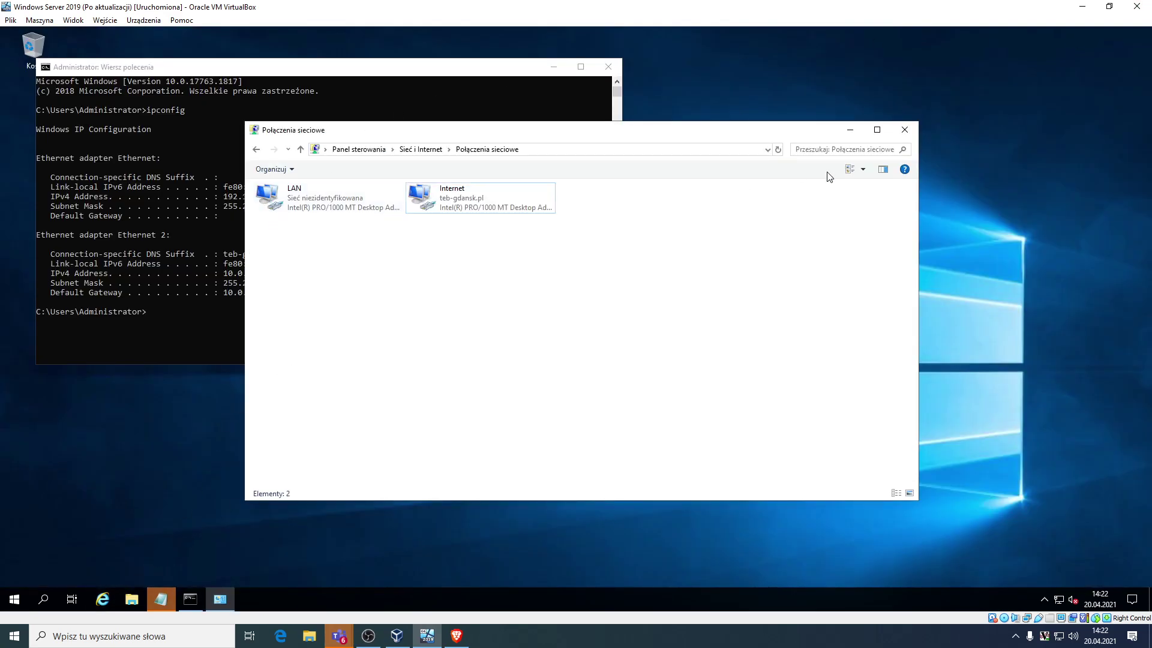
pyautogui.click(905, 130)
pyautogui.click(608, 66)
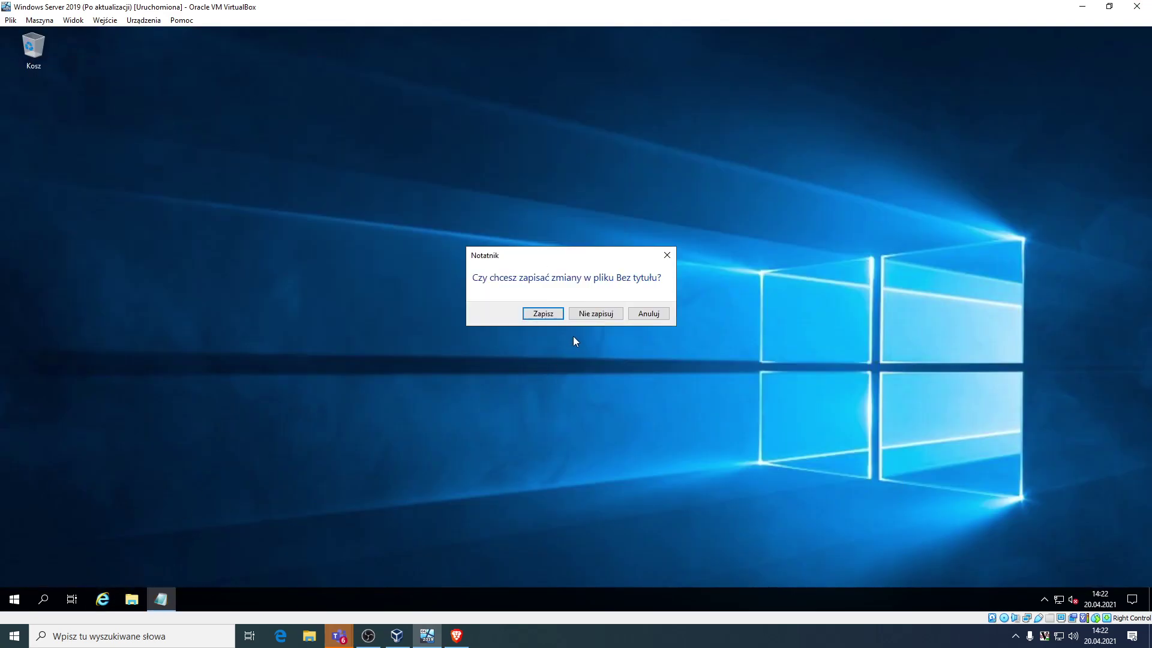
pyautogui.click(648, 313)
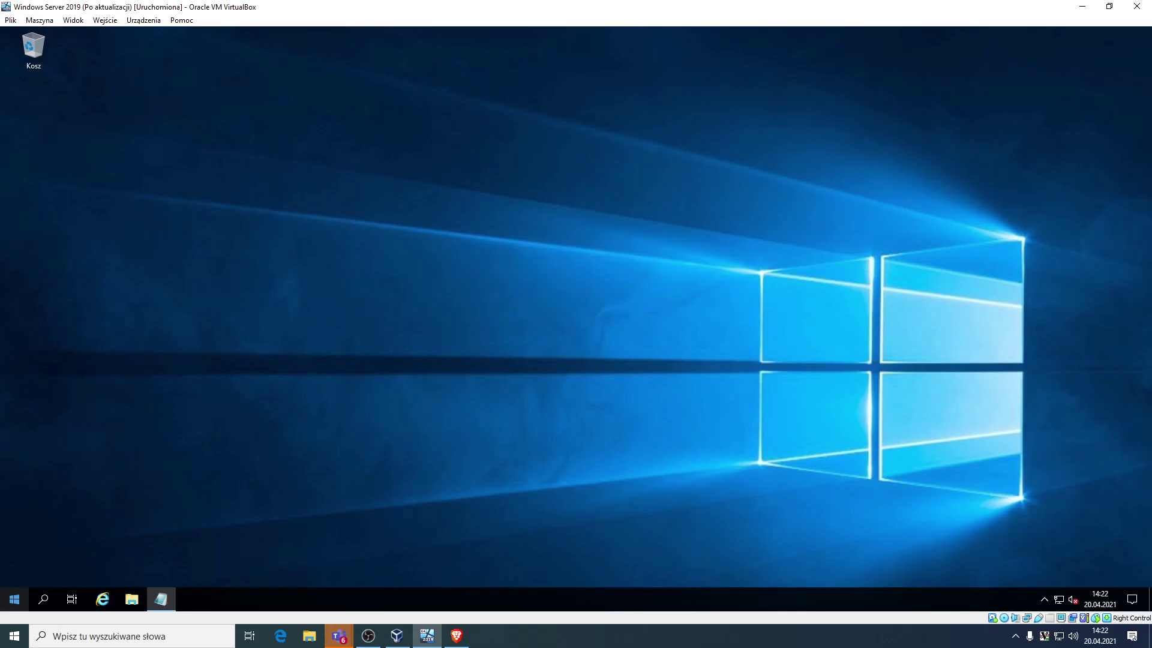
# - Open the Routing i dostęp zdalny console and start the routing and remote access setup wizard for the local server
pyautogui.click(14, 598)
pyautogui.write('rou')
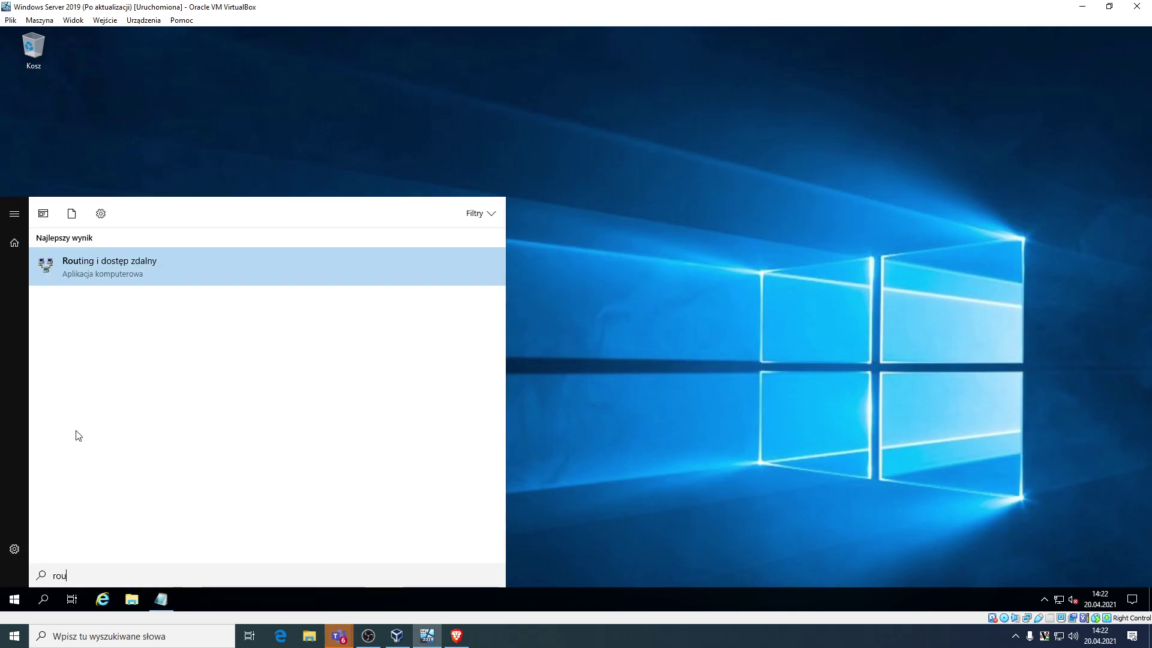
pyautogui.press('Return')
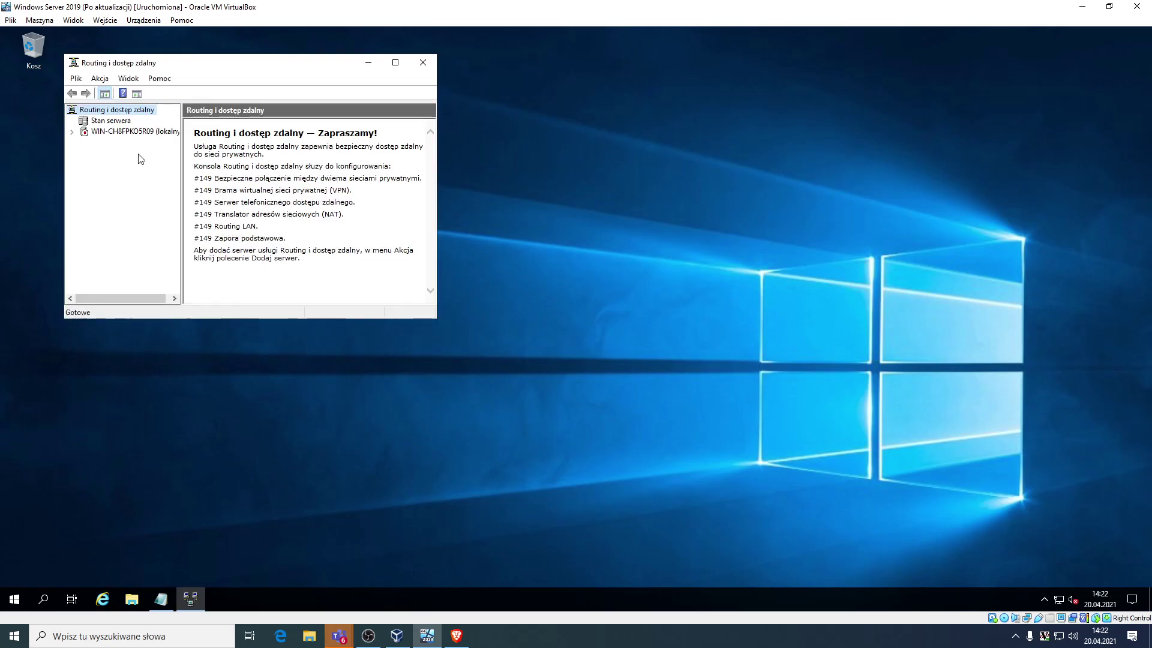
pyautogui.click(123, 132)
pyautogui.rightClick(123, 133)
pyautogui.click(153, 140)
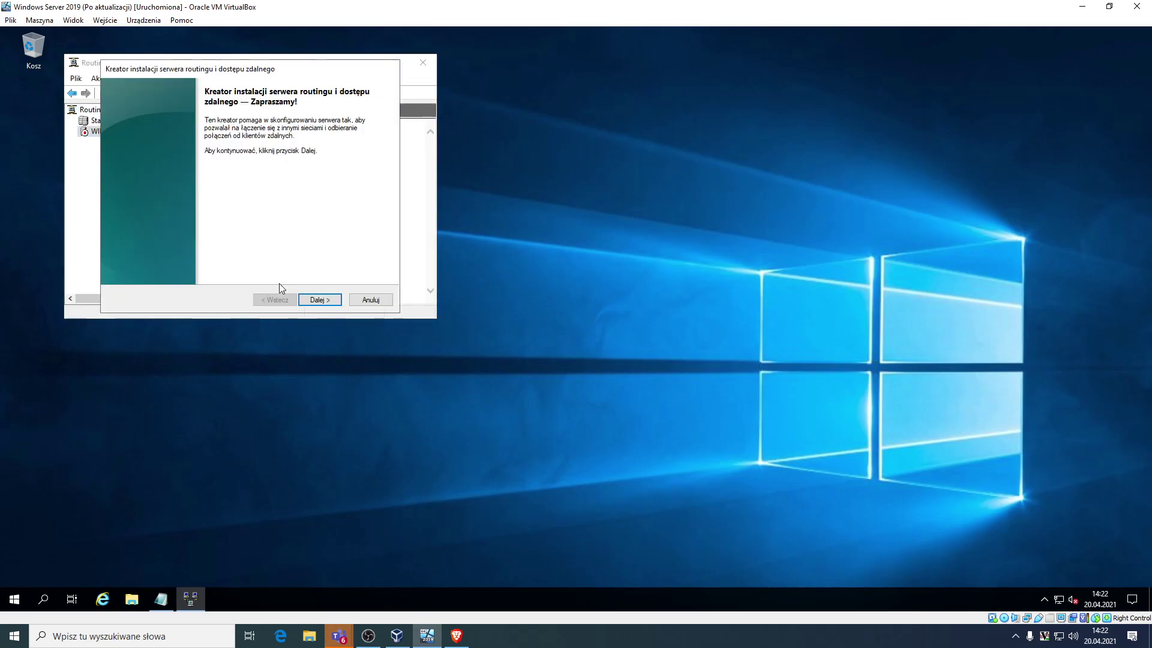
# - Complete the wizard using Konfiguracja niestandardowa with only Translator adresów sieciowych enabled, and start the service
pyautogui.click(320, 299)
pyautogui.click(221, 248)
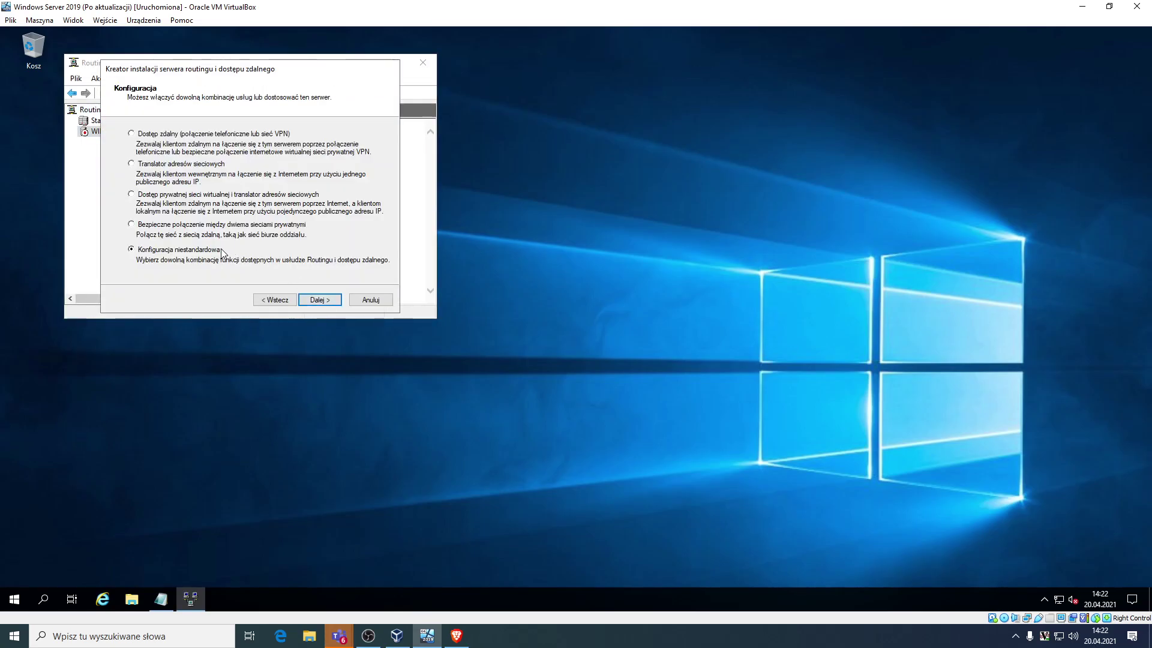
pyautogui.click(319, 299)
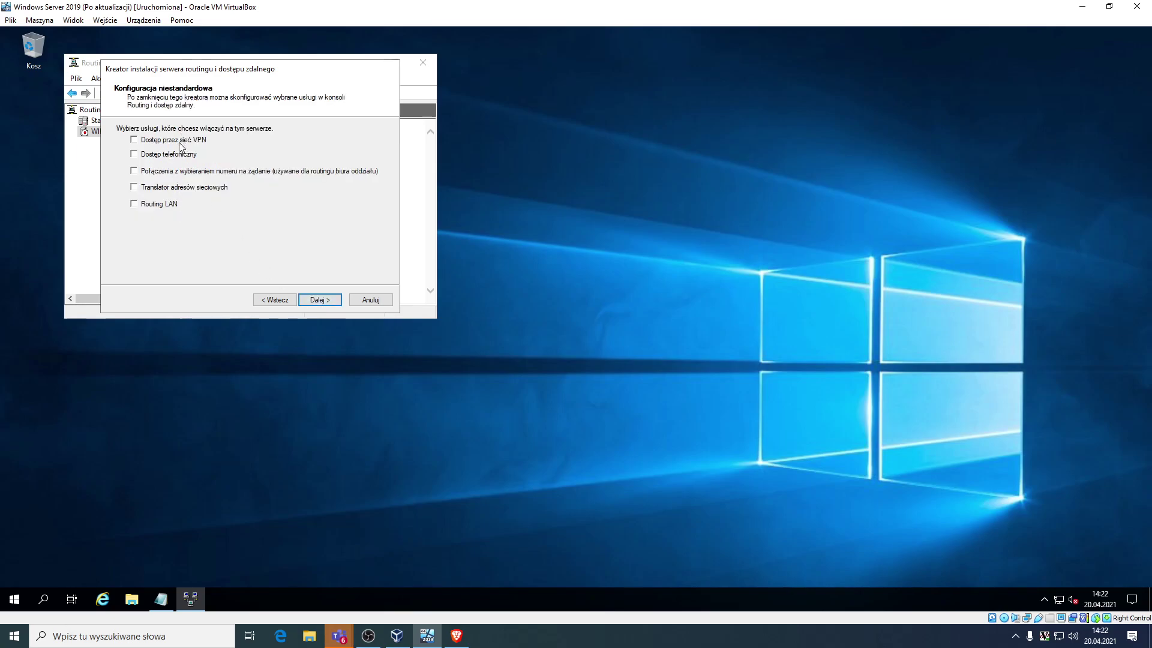
pyautogui.click(183, 186)
pyautogui.click(331, 301)
pyautogui.click(324, 301)
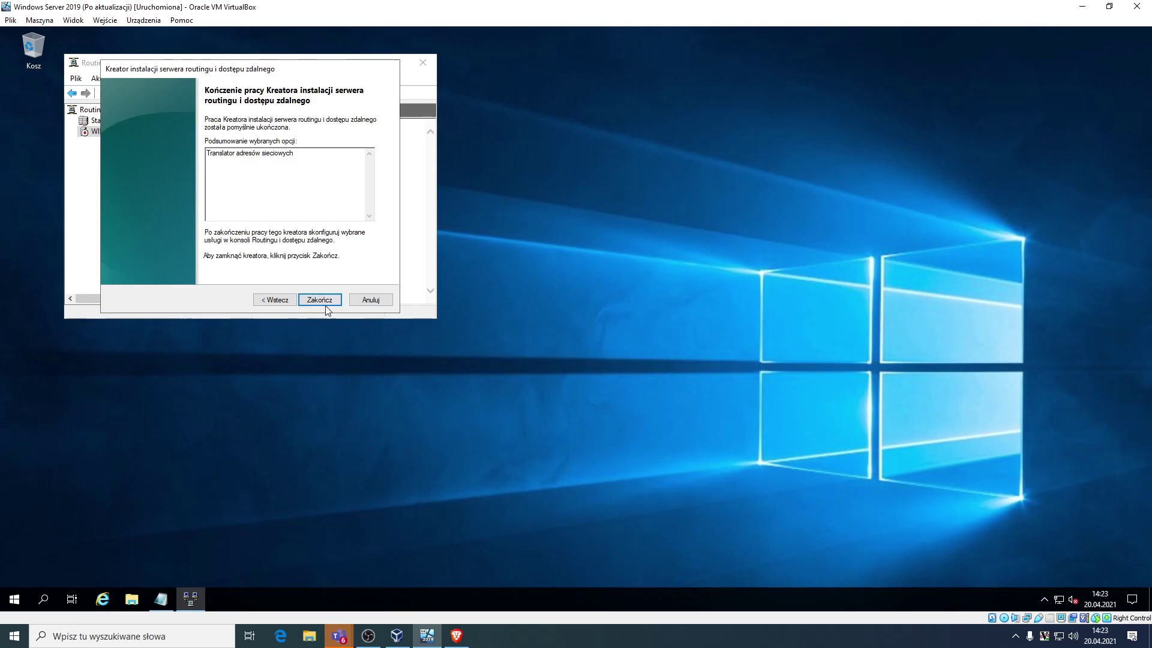
pyautogui.click(331, 297)
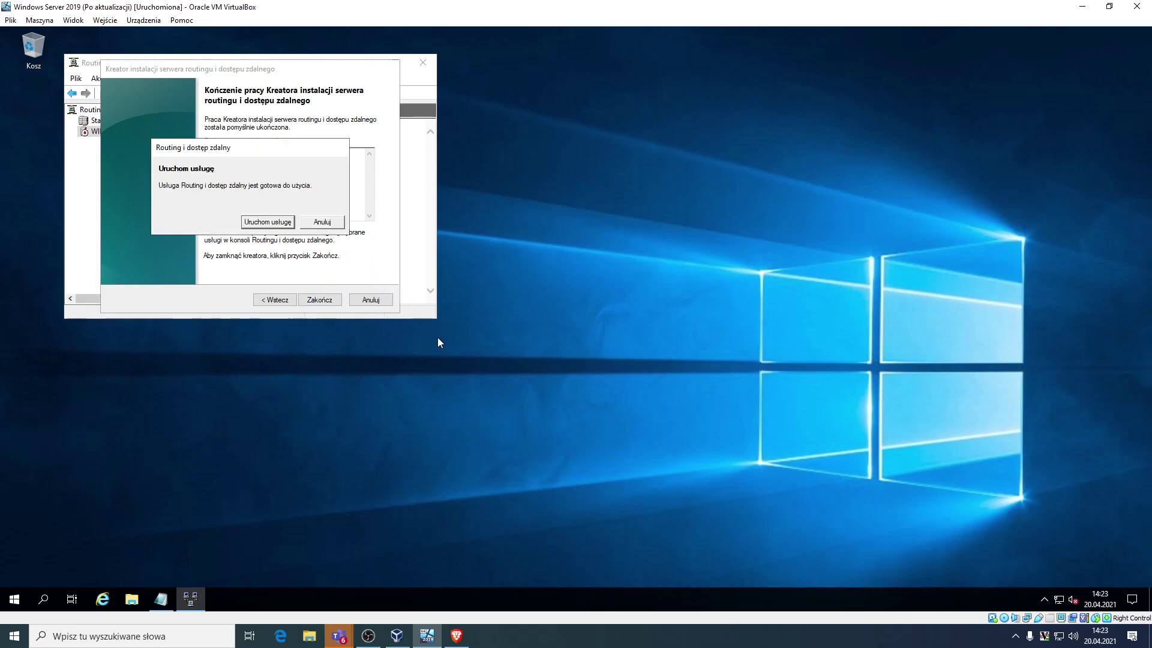
pyautogui.click(268, 221)
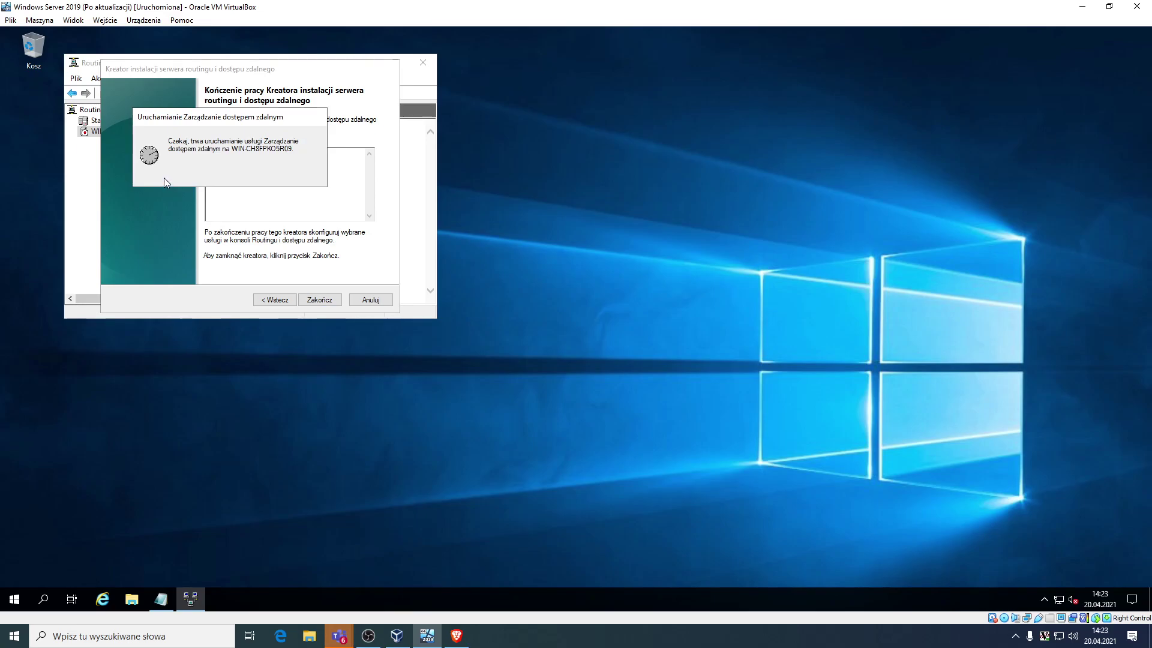
# - Expand the local server's node and enlarge the console window and its tree area so the full entries are readable
pyautogui.rightClick(126, 130)
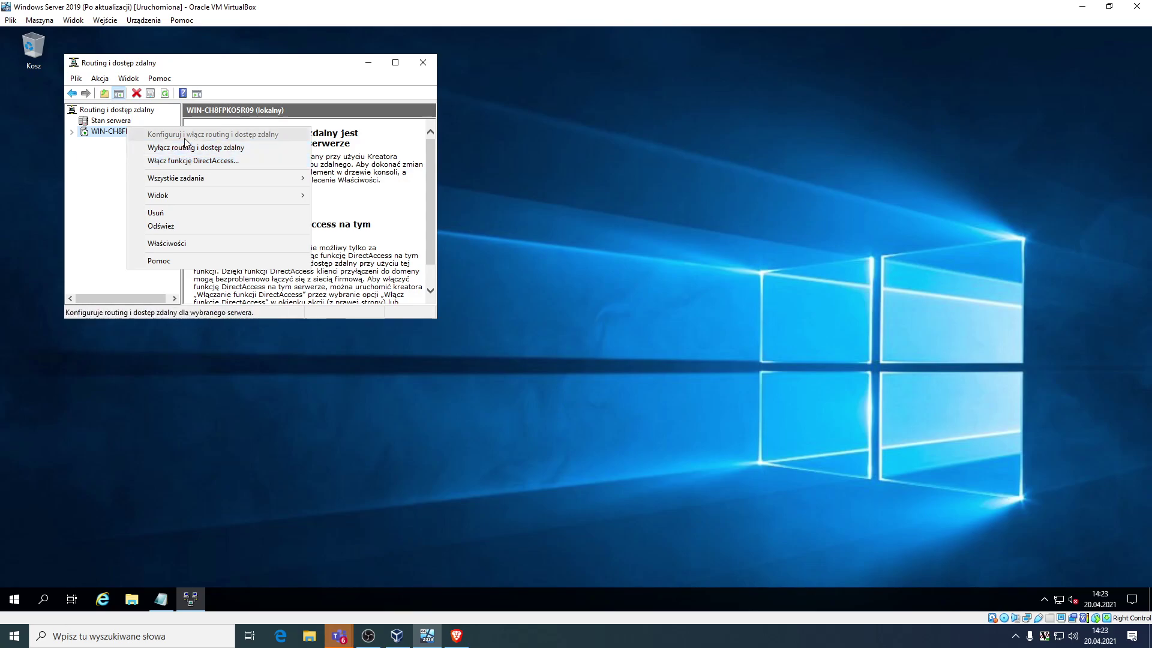
pyautogui.click(71, 132)
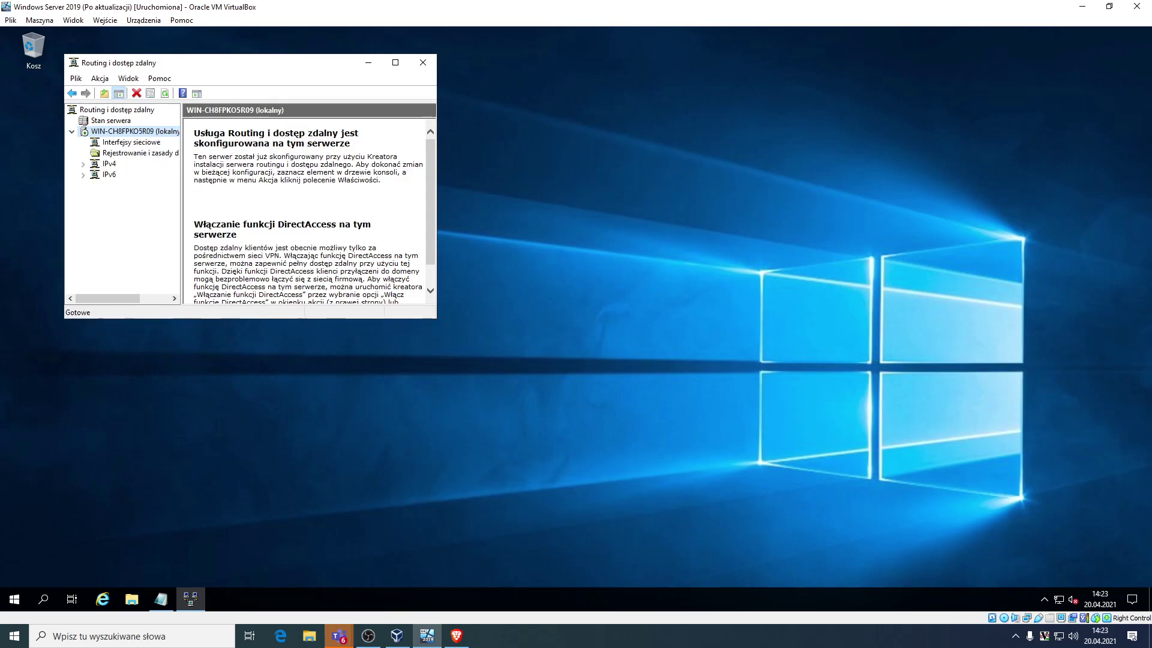
pyautogui.moveTo(436, 318); pyautogui.dragTo(933, 516)
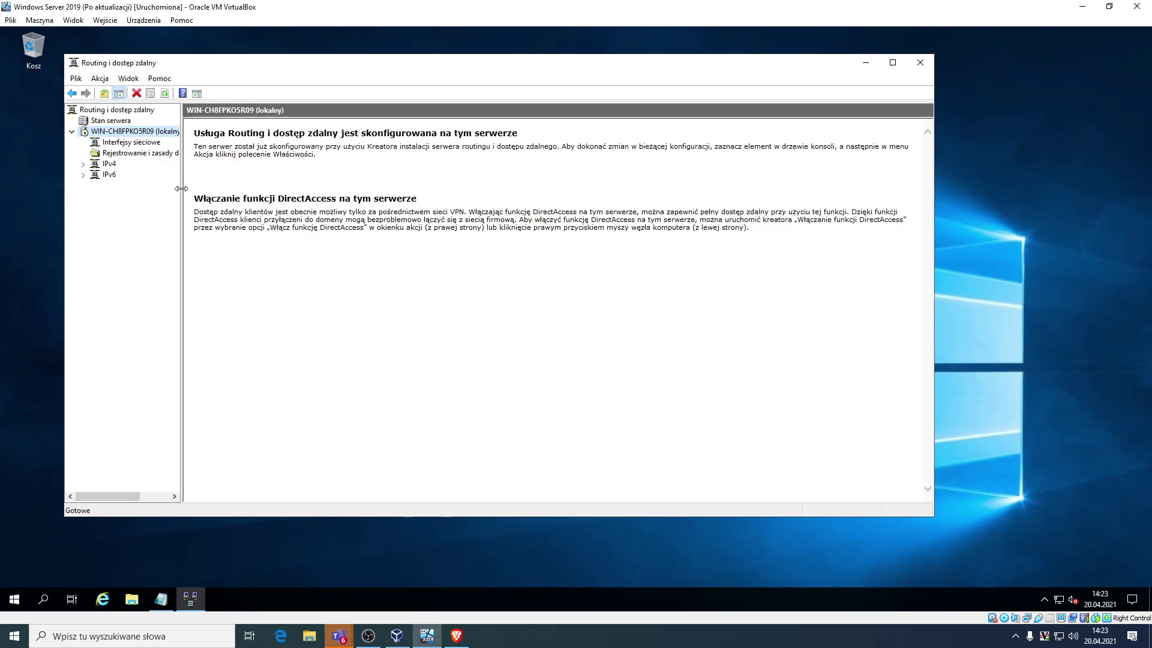
pyautogui.moveTo(181, 188); pyautogui.dragTo(371, 210)
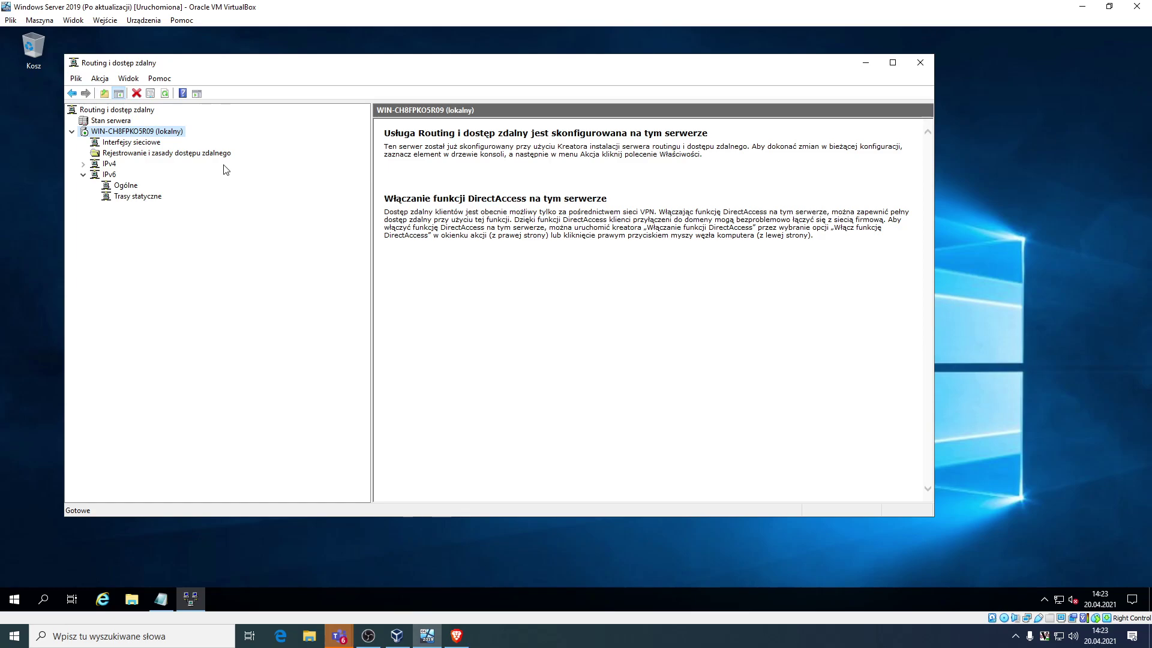
# - Look at the server's network interfaces and the components listed under IPv4
pyautogui.rightClick(109, 166)
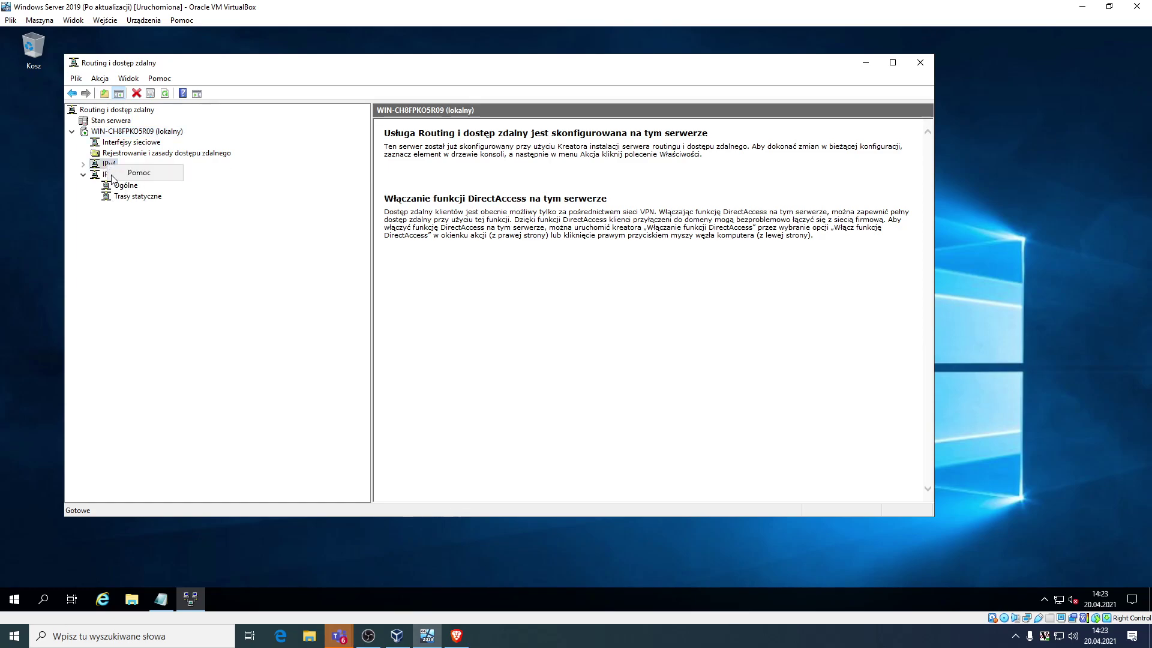
pyautogui.click(96, 170)
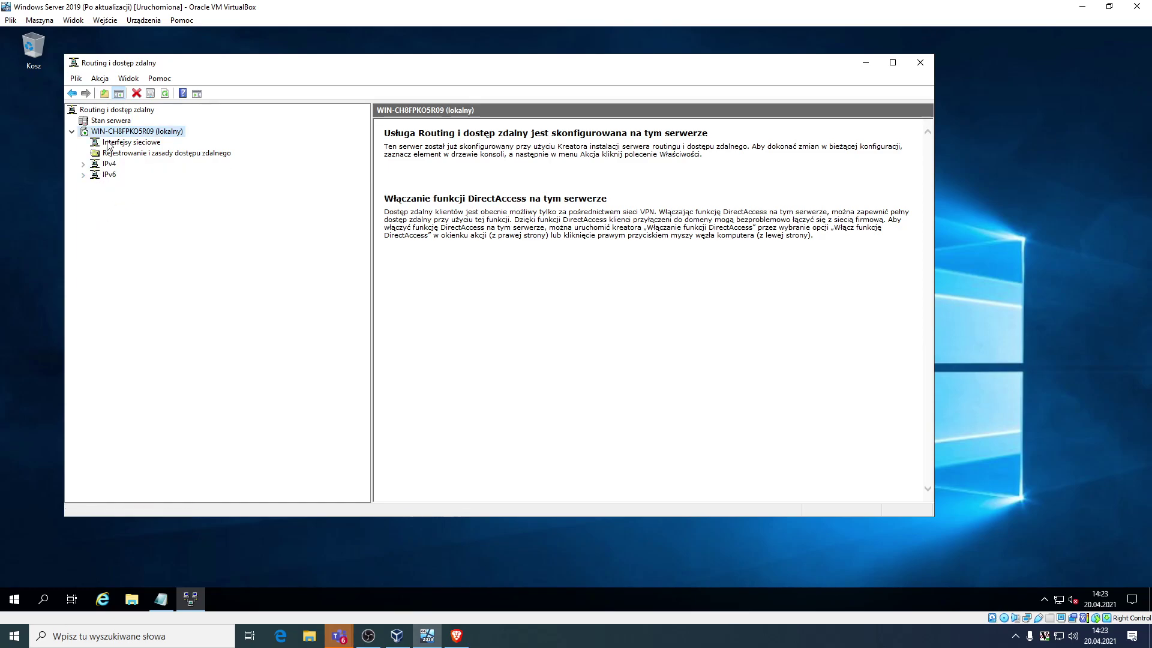
pyautogui.click(109, 142)
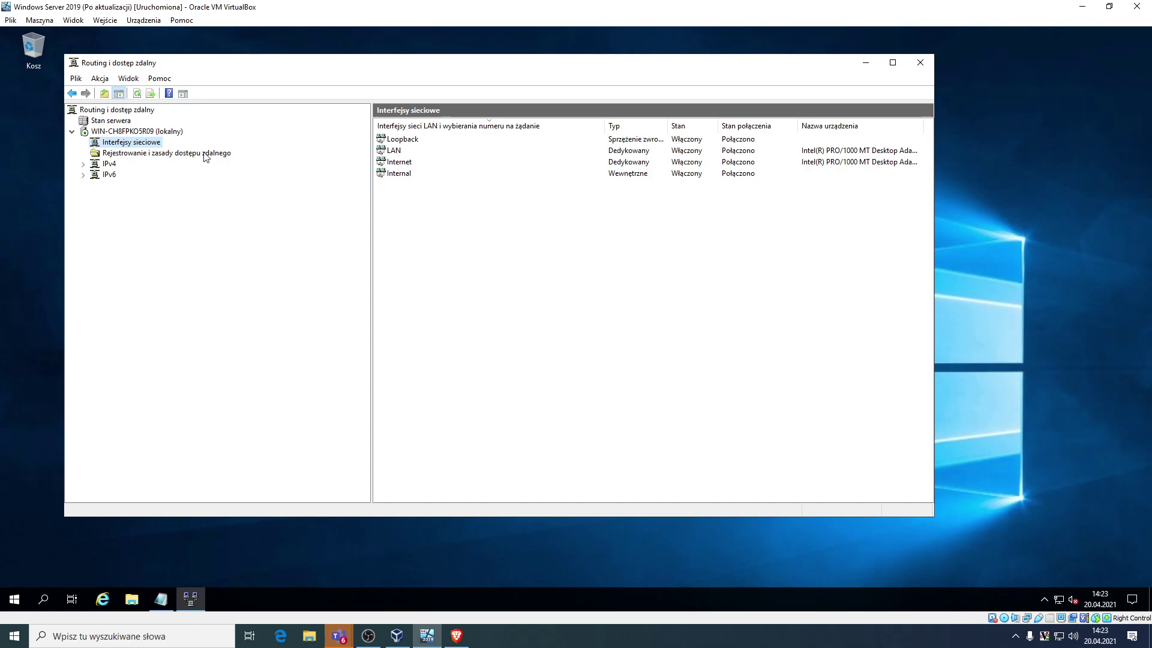
pyautogui.click(108, 165)
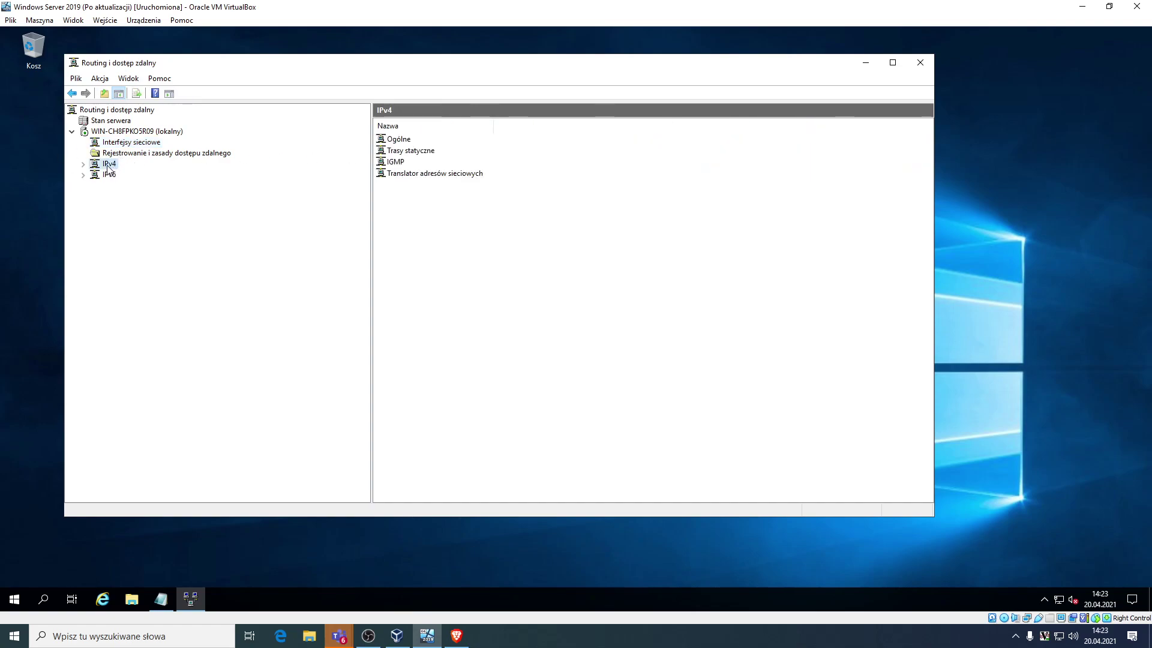
# - Expand IPv4 and add the Internet interface to Translator adresów sieciowych
pyautogui.doubleClick(96, 165)
pyautogui.rightClick(104, 168)
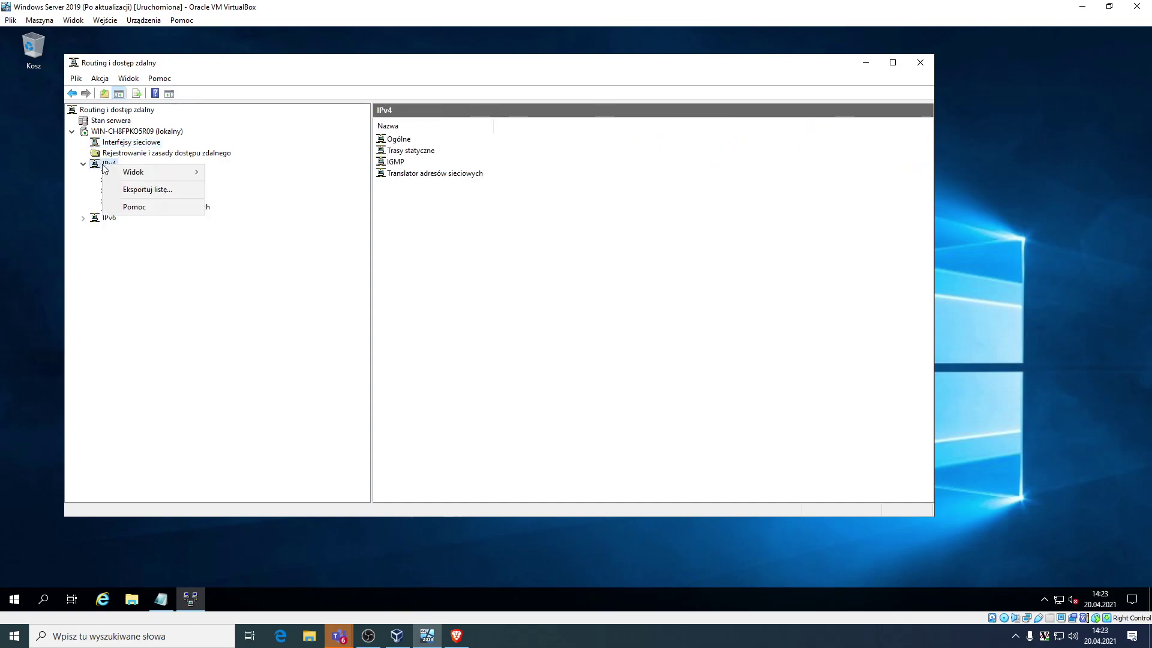
pyautogui.click(195, 207)
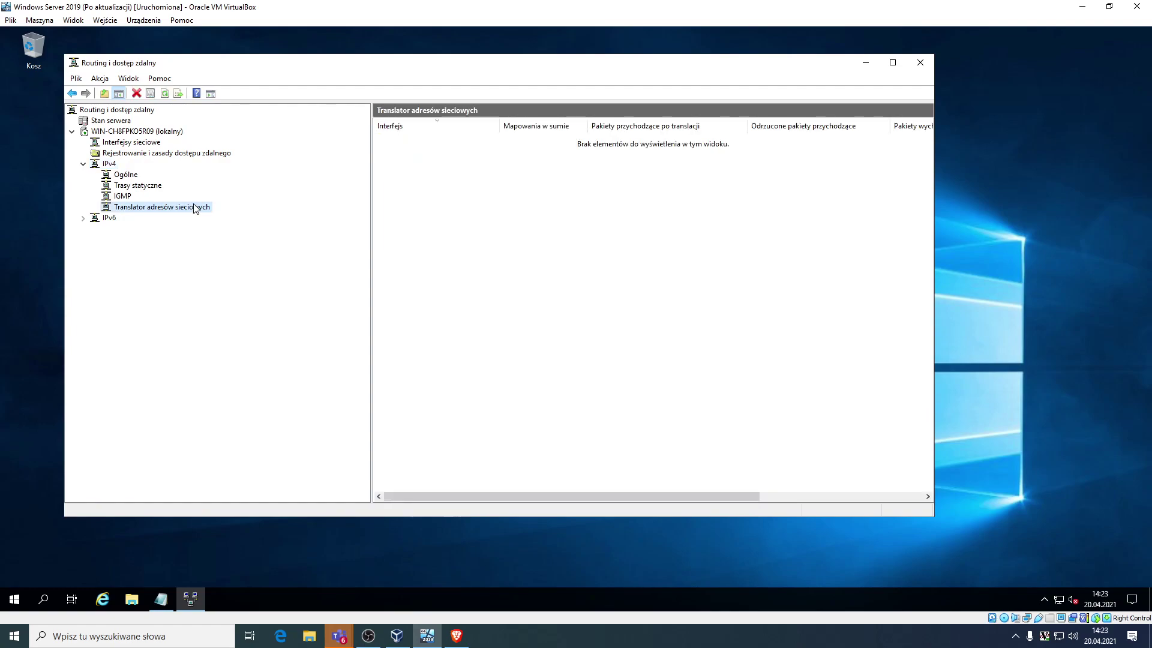
pyautogui.rightClick(193, 207)
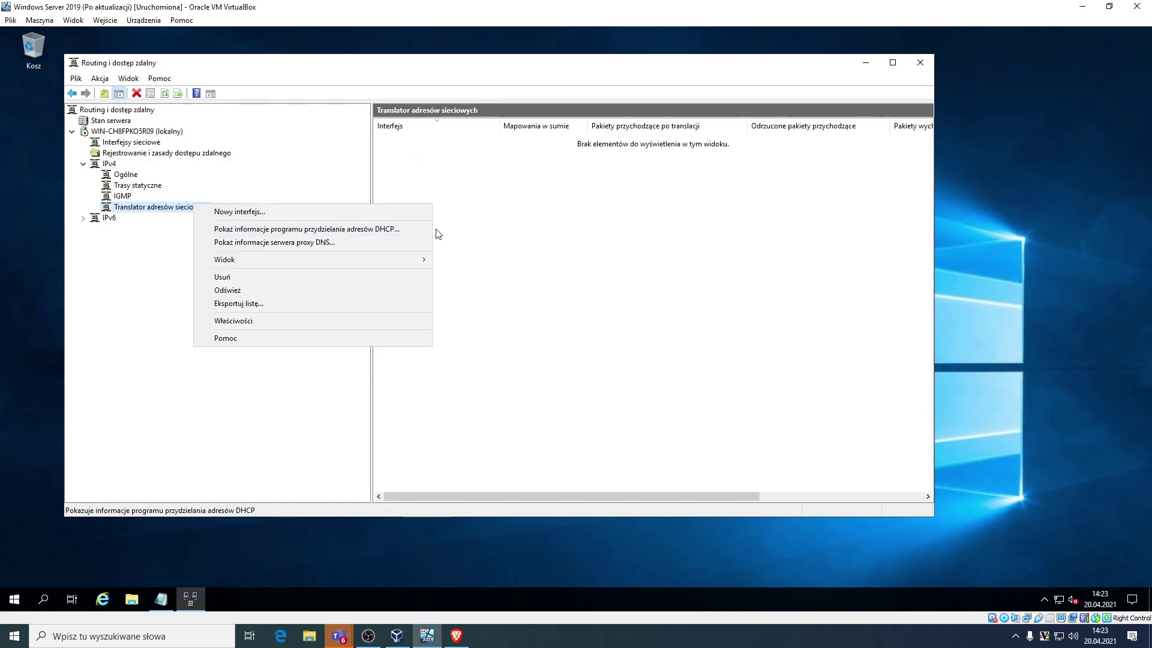
pyautogui.click(388, 210)
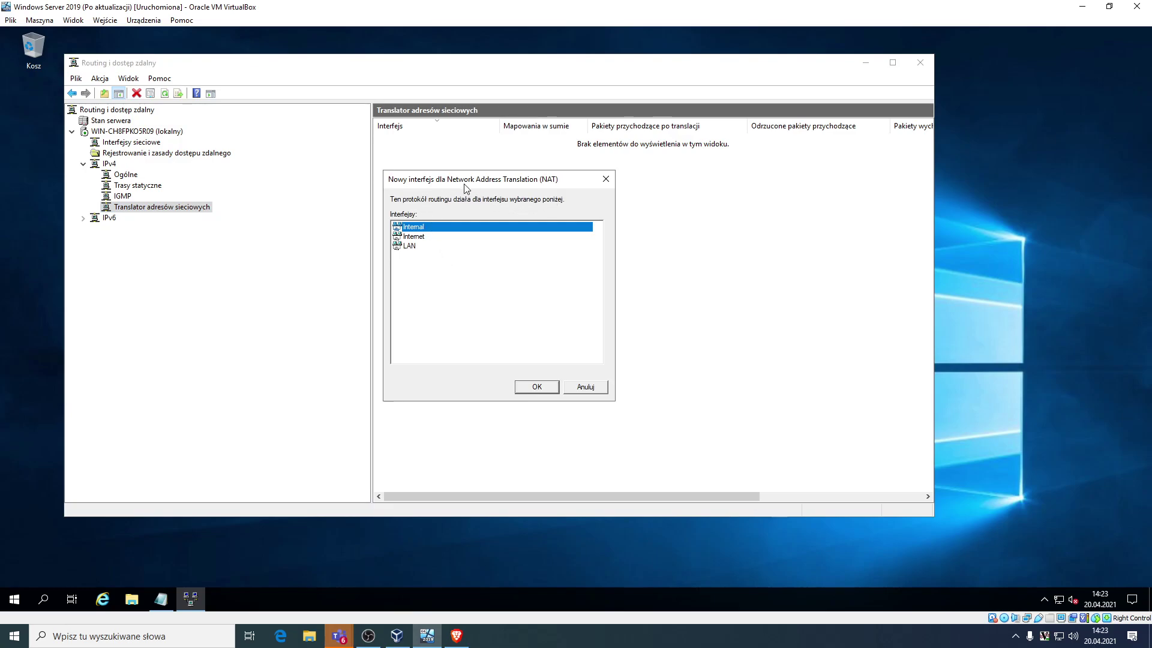
pyautogui.click(429, 236)
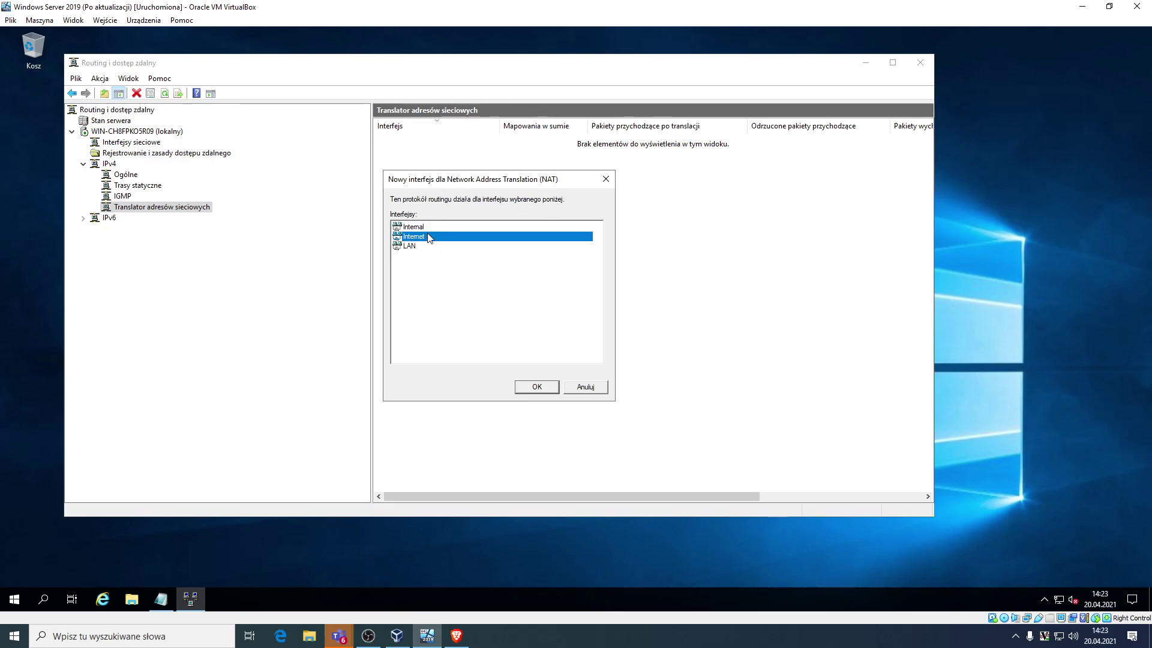
pyautogui.click(543, 389)
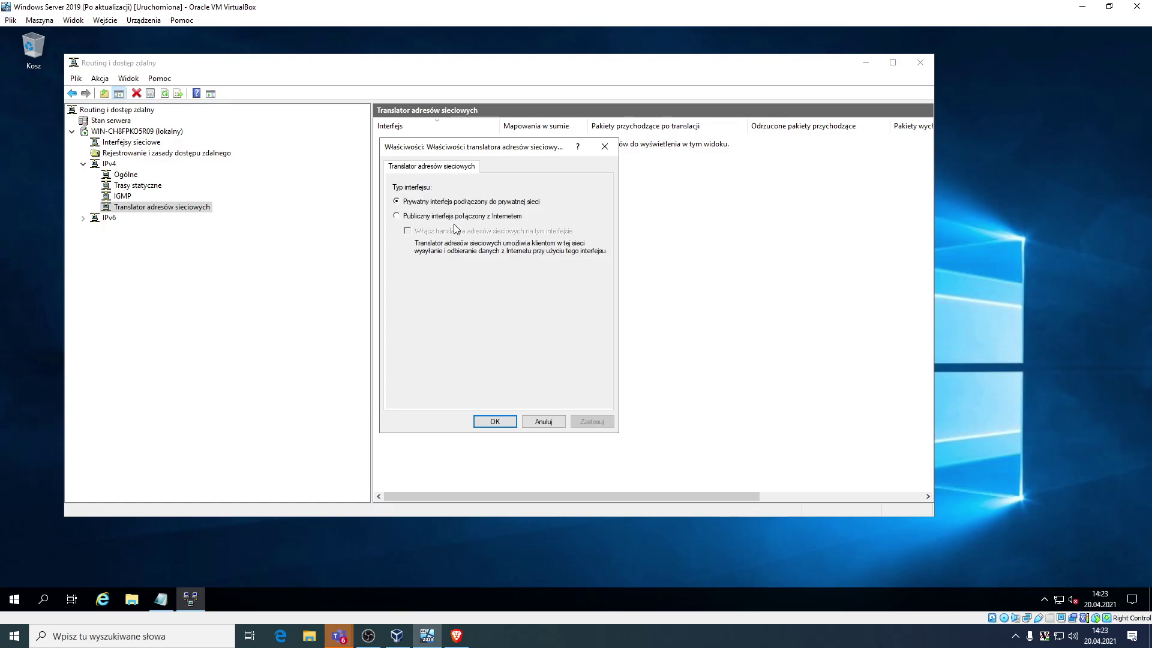
# - Set the interface type to public, connected to the Internet, enable address translation on it, and review its address pool and services before confirming
pyautogui.click(454, 216)
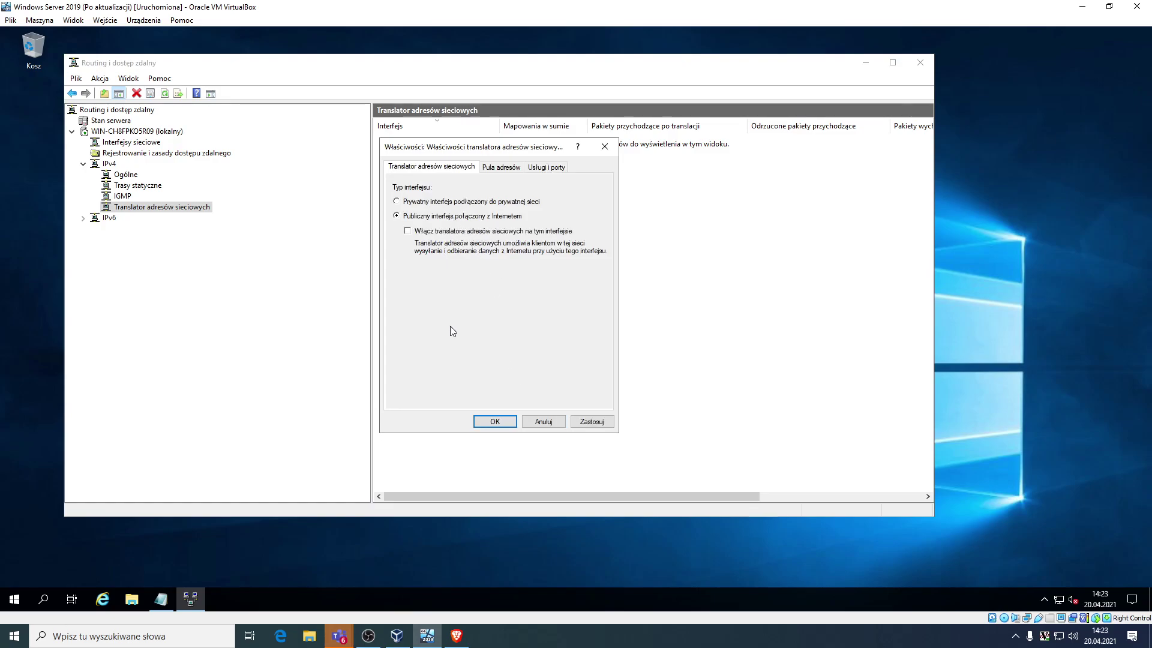
pyautogui.click(461, 235)
pyautogui.click(504, 168)
pyautogui.click(545, 168)
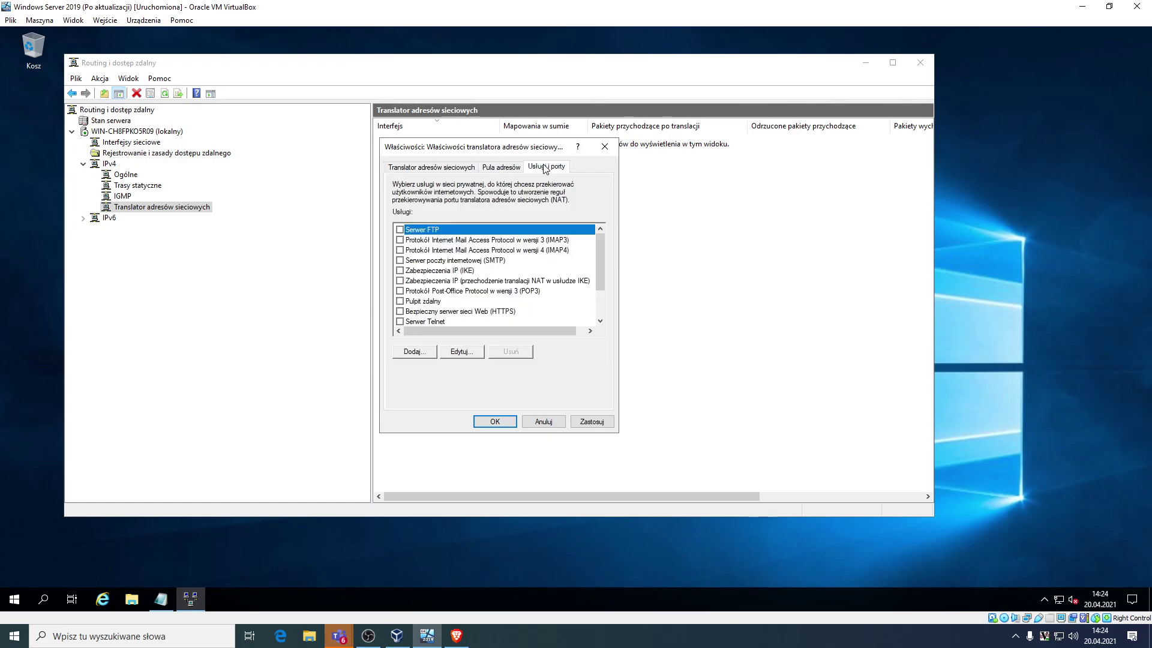
pyautogui.click(487, 422)
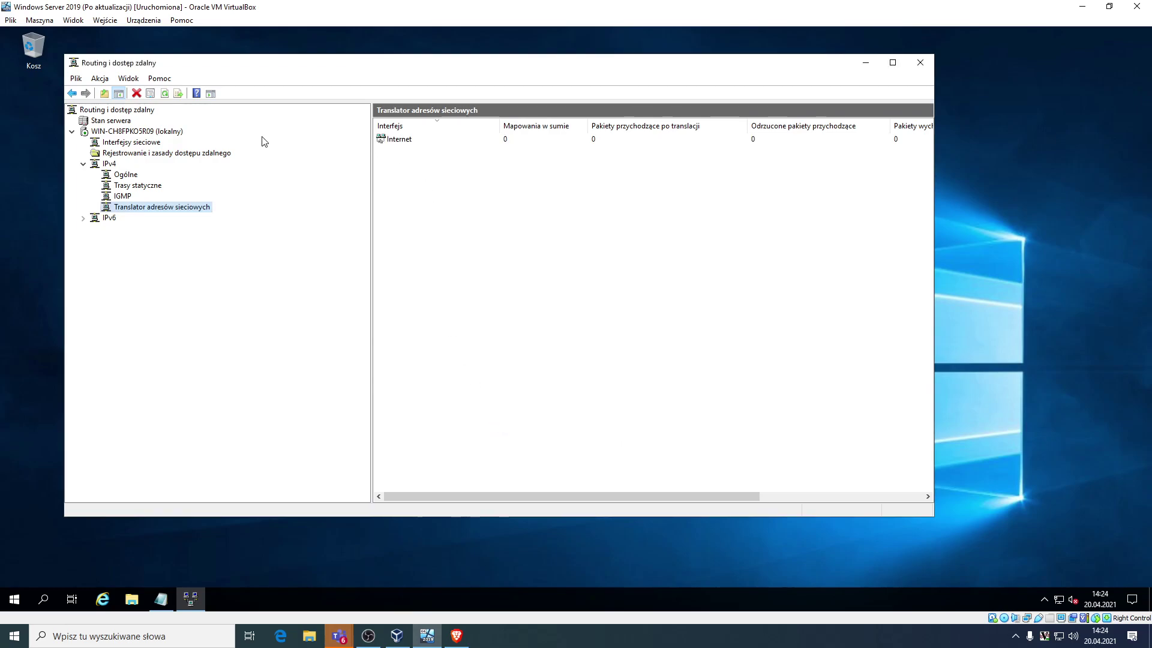
# - Add the LAN interface to Translator adresów sieciowych as a private interface connected to the private network
pyautogui.rightClick(134, 210)
pyautogui.click(162, 218)
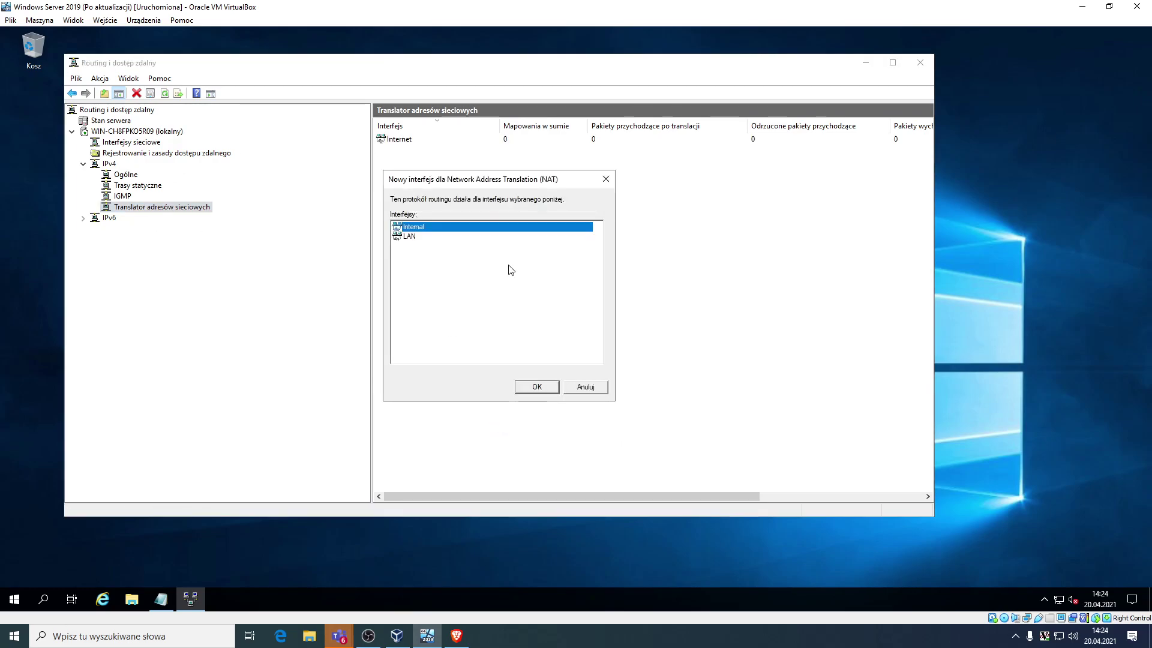
pyautogui.click(428, 237)
pyautogui.click(539, 386)
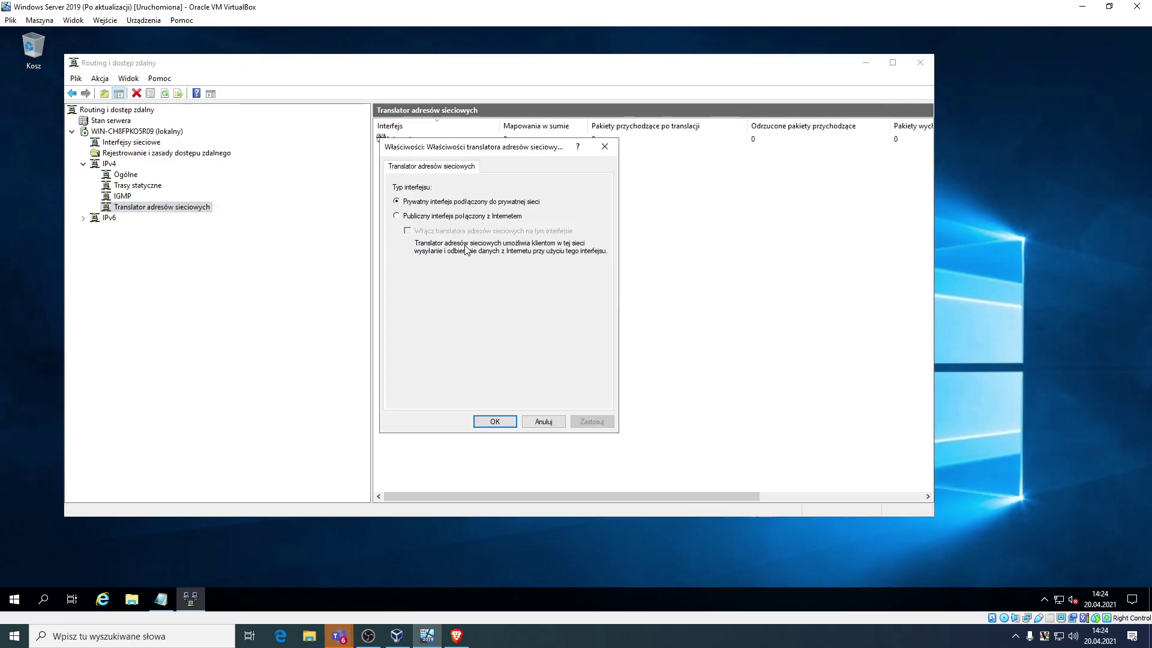
pyautogui.click(500, 424)
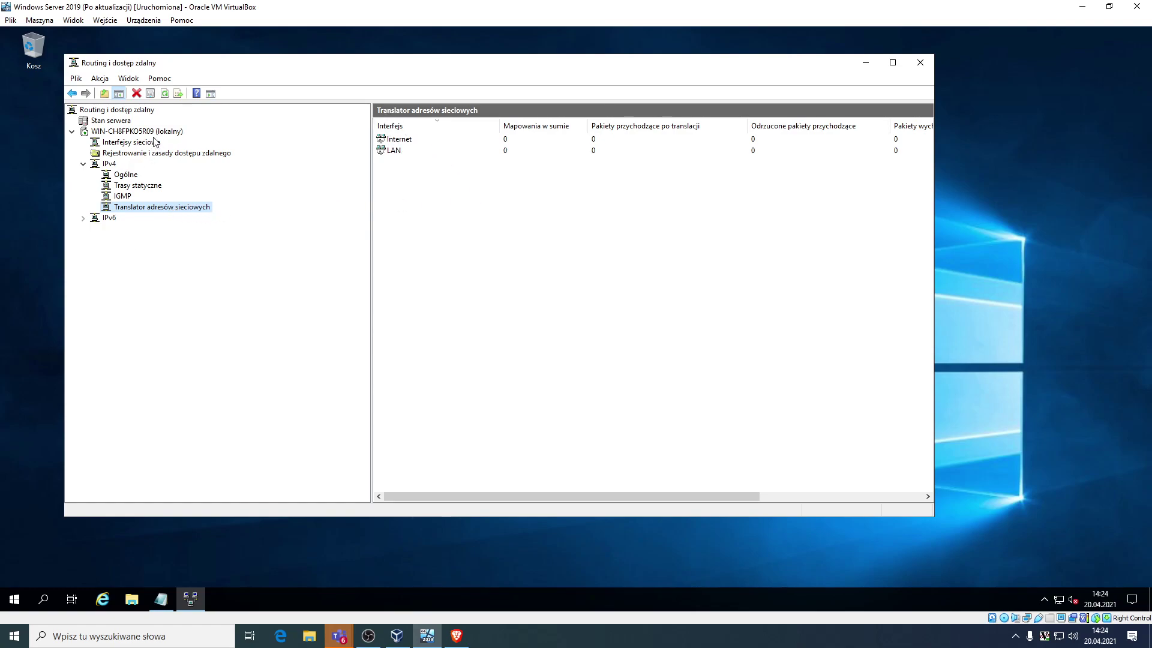
# - Switch to VirtualBox Manager, start the saved Windows 10 virtual machine, and return to the Windows Server 2019 machine
pyautogui.click(398, 636)
pyautogui.click(408, 269)
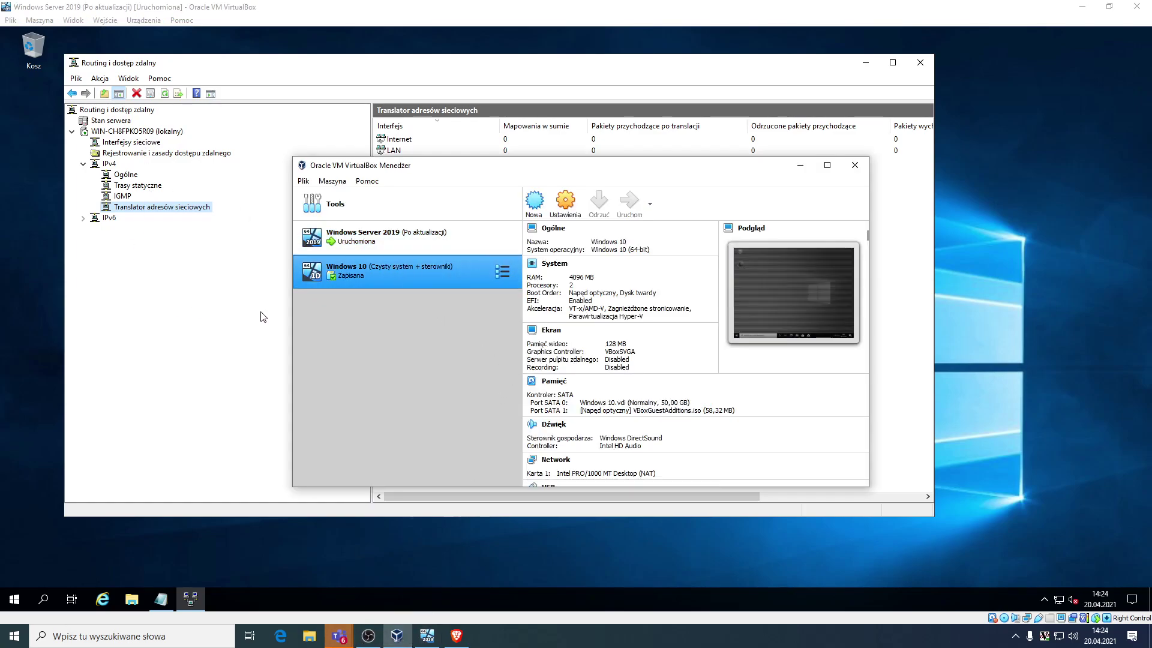
pyautogui.click(178, 320)
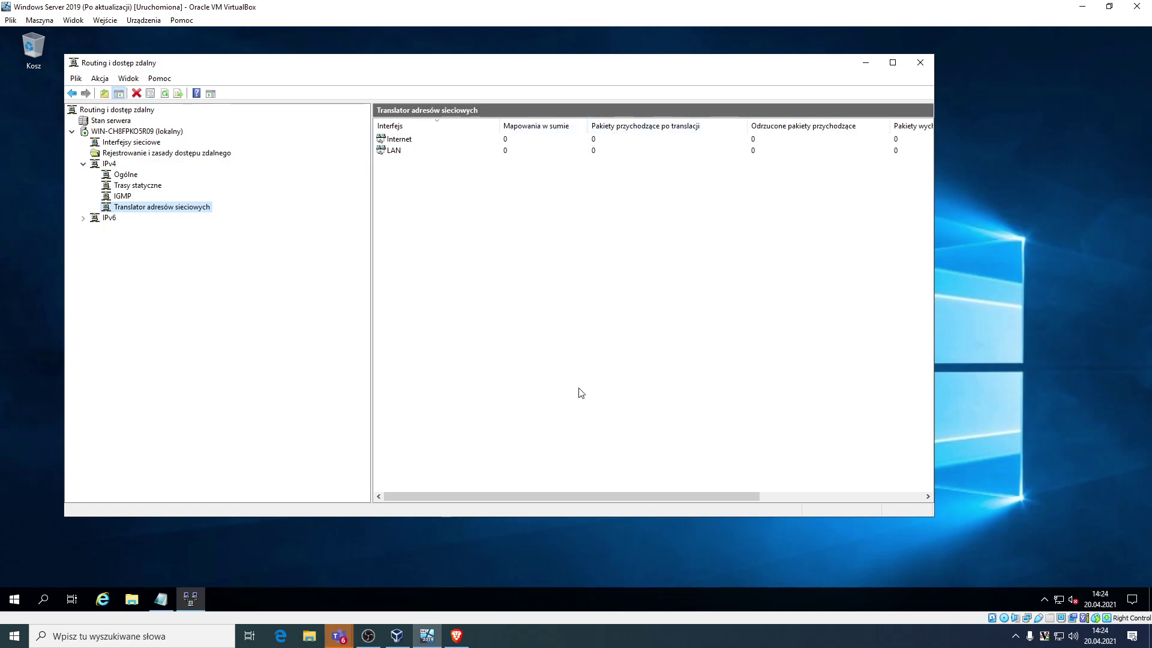
pyautogui.moveTo(624, 496); pyautogui.dragTo(57, 298)
pyautogui.rightClick(142, 206)
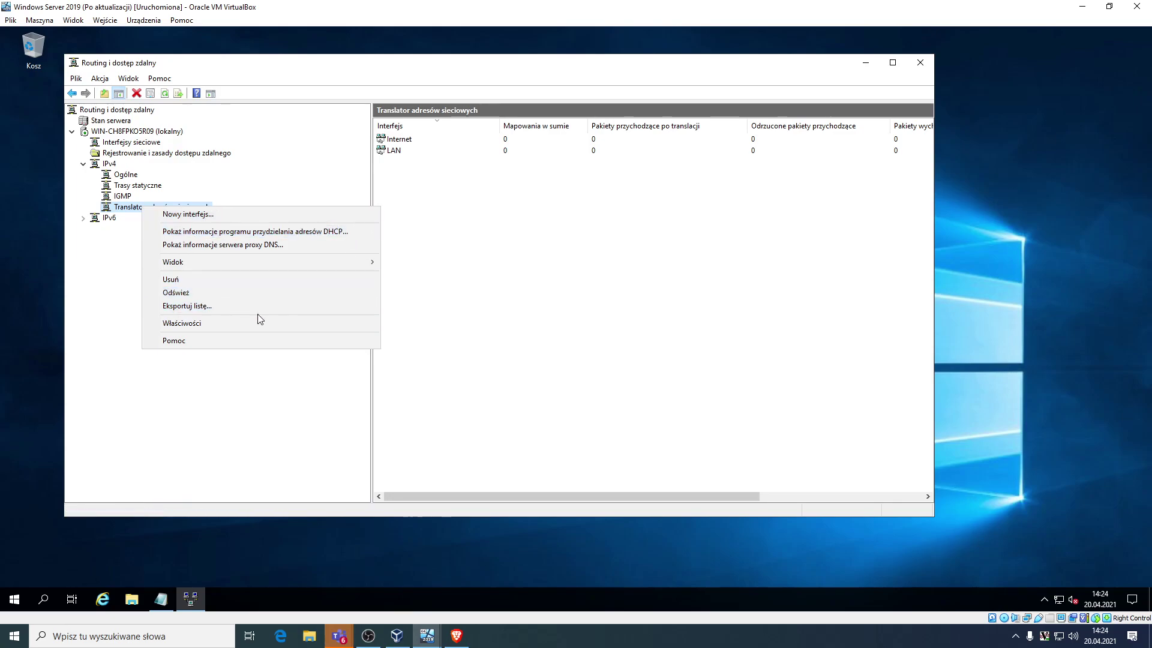
pyautogui.click(111, 131)
pyautogui.rightClick(111, 132)
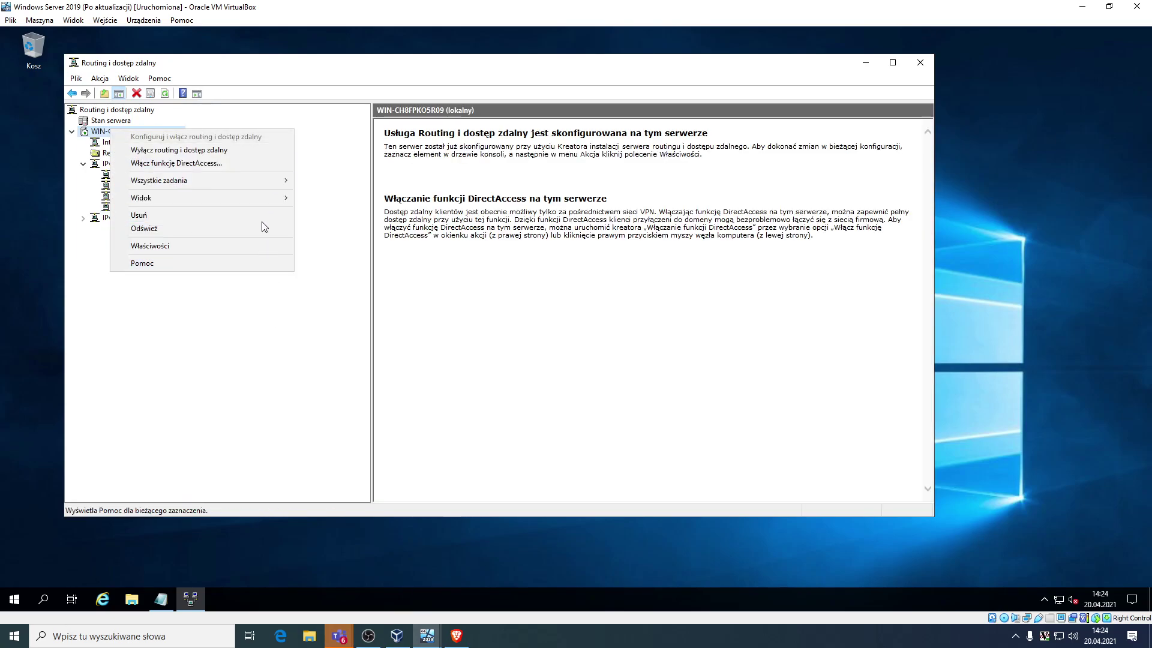
pyautogui.moveTo(256, 184)
pyautogui.click(226, 354)
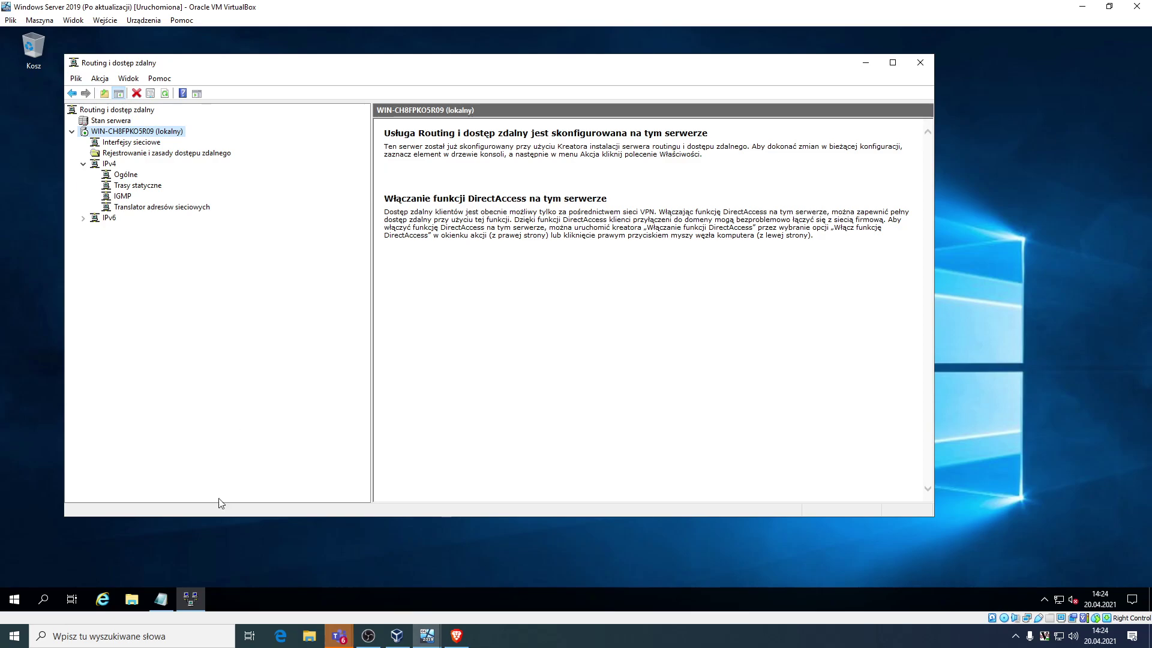
# - Switch to the Windows 10 virtual machine, attach its network adapter 1 to the Sieć wewnętrzna network intnet, and open the guest's network and Internet settings
pyautogui.moveTo(427, 635)
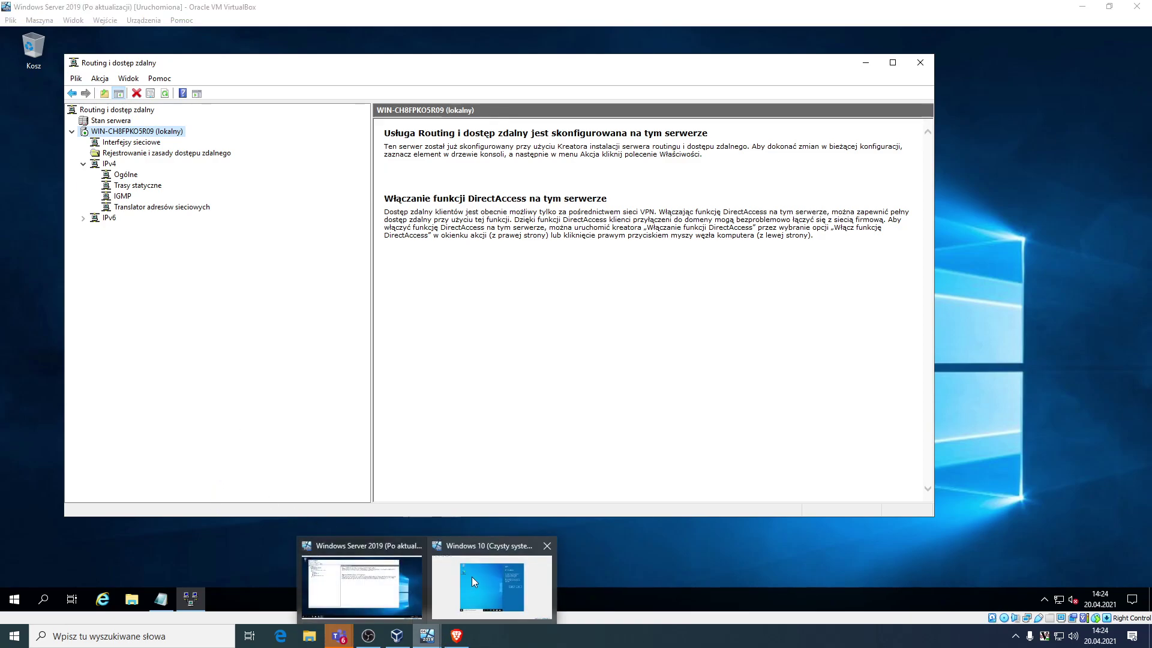
pyautogui.click(472, 577)
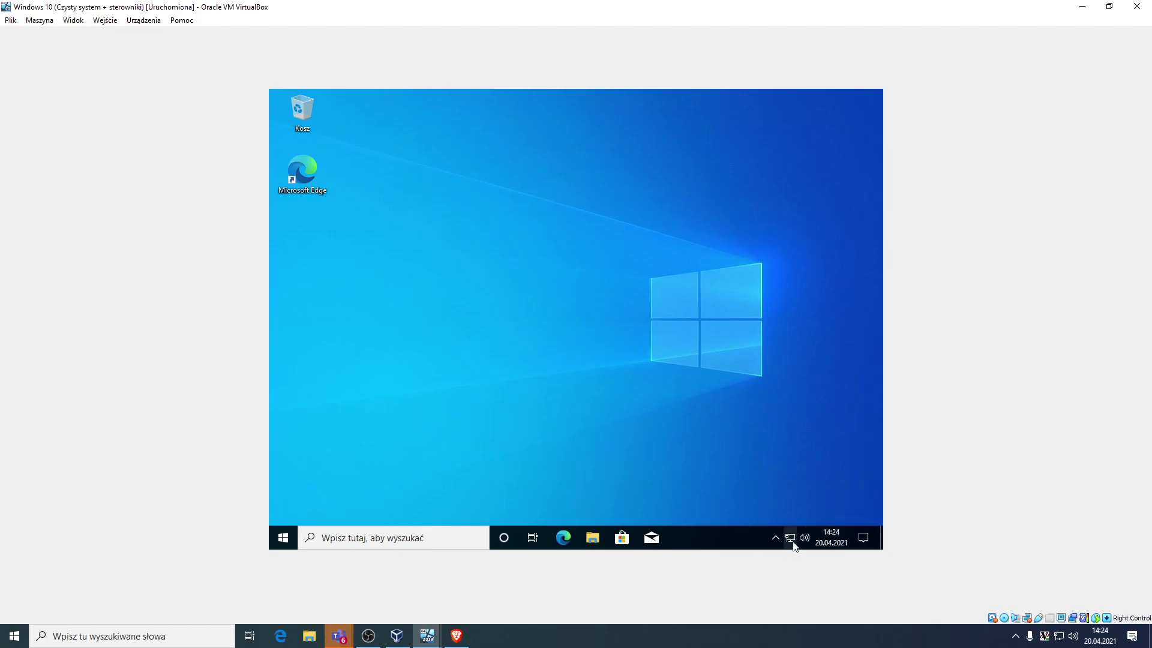
pyautogui.rightClick(791, 540)
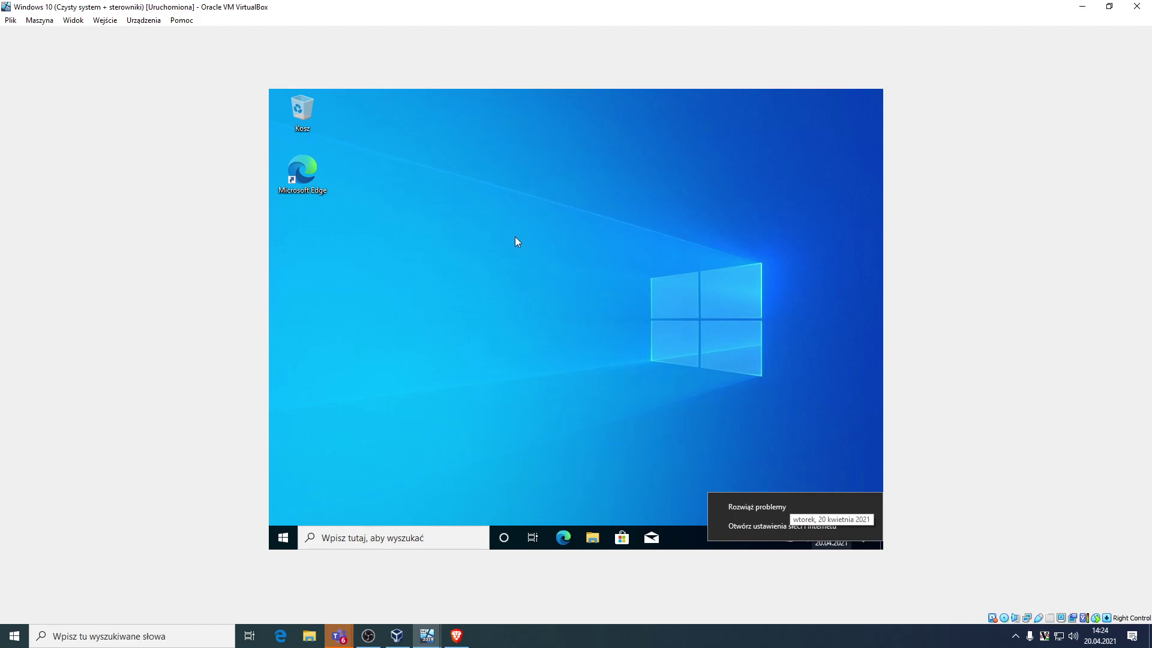
pyautogui.hotkey('ctrl', 's')
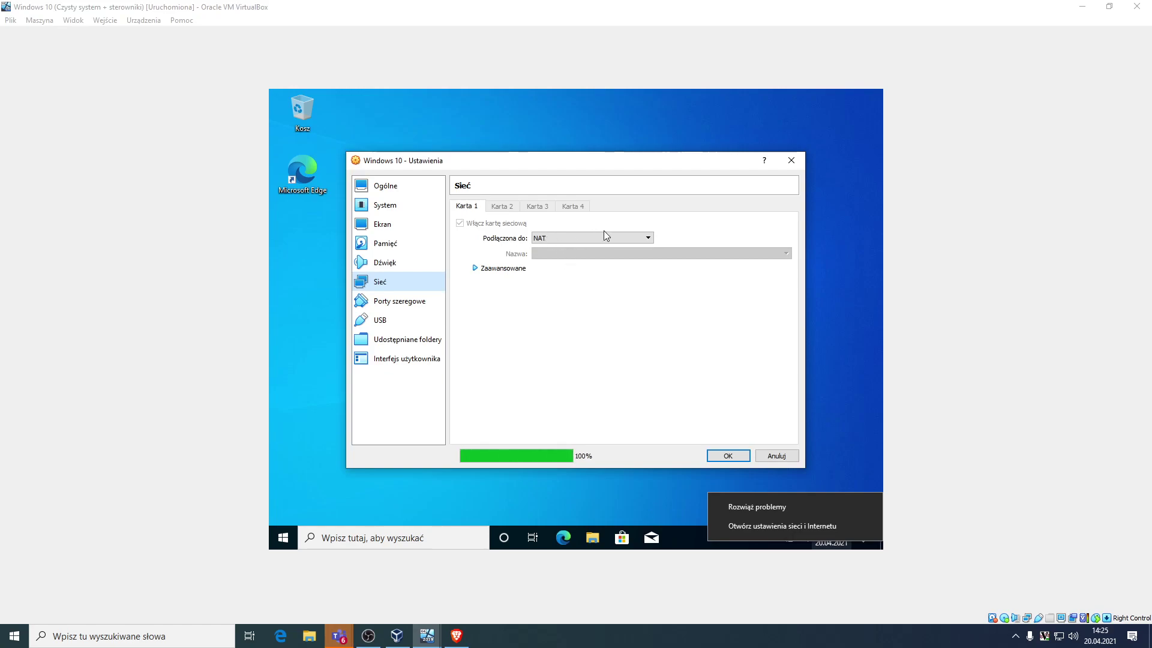
pyautogui.click(626, 238)
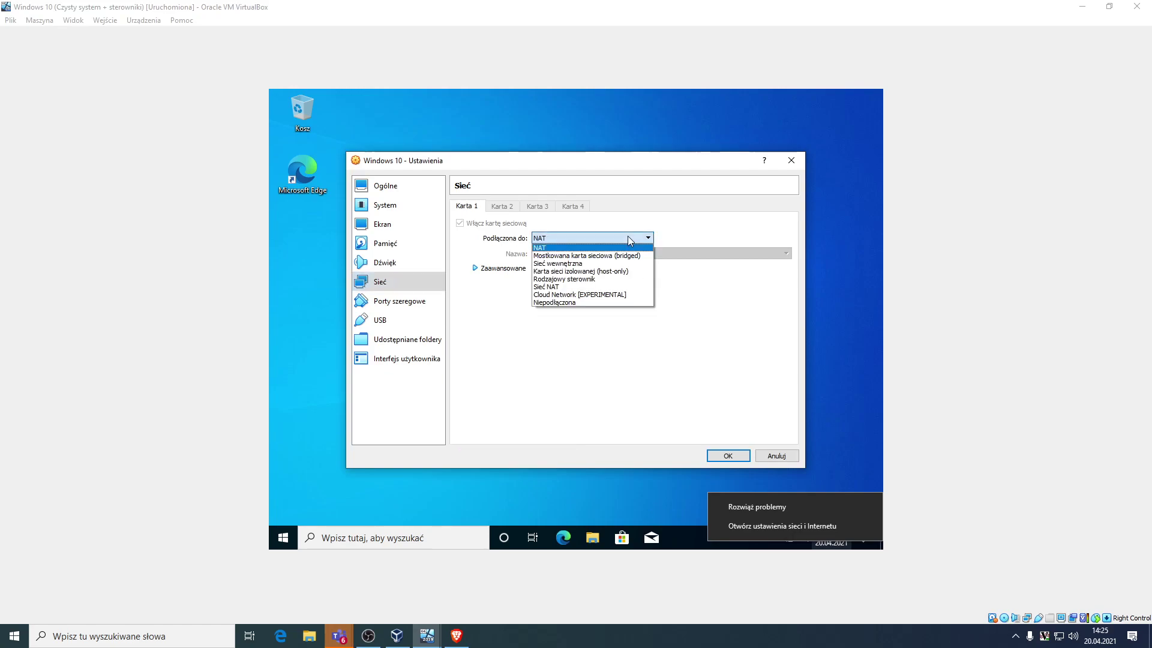
pyautogui.click(615, 263)
pyautogui.click(732, 457)
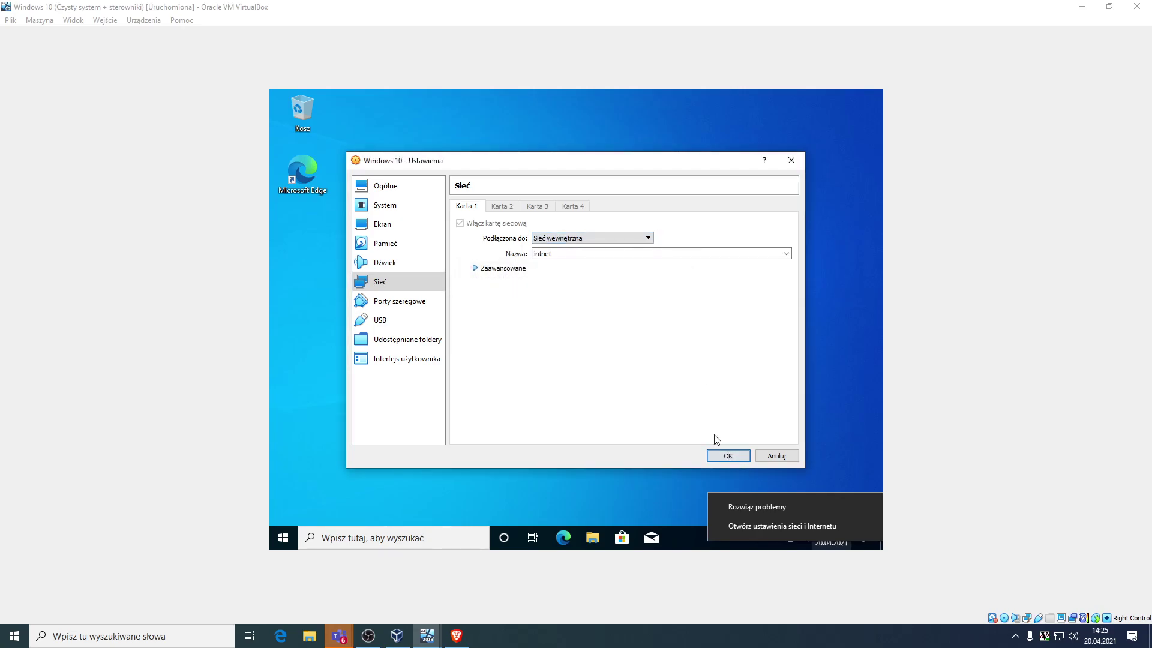
pyautogui.click(780, 526)
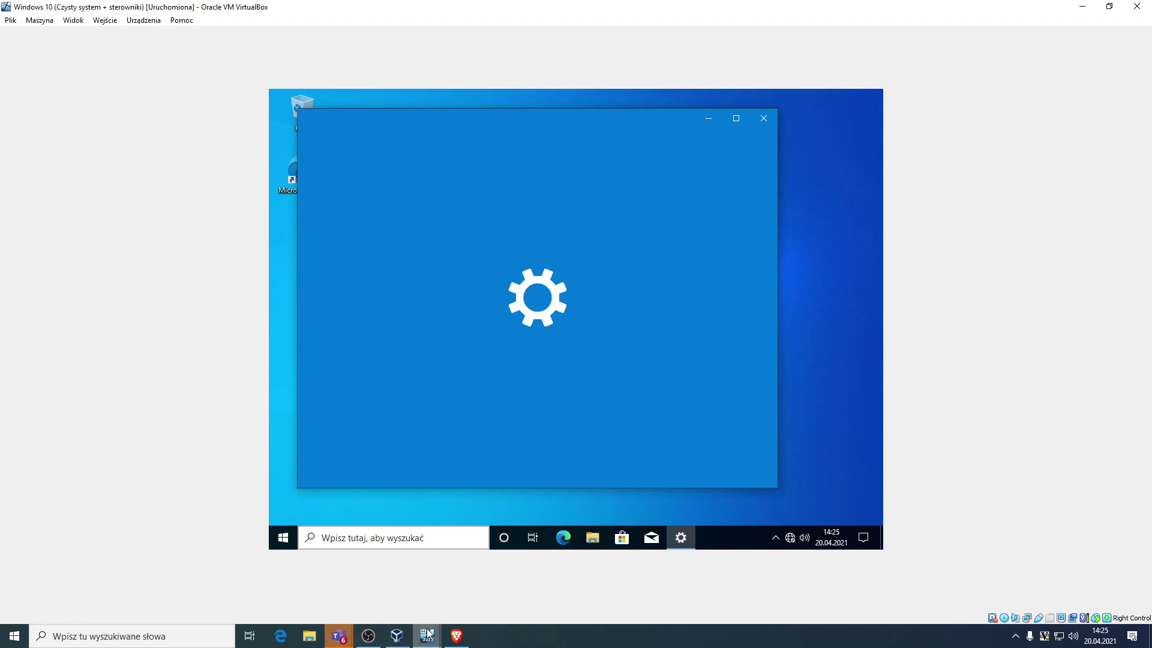
# - Return to the Windows Server 2019 machine and view the NAT component's DHCP allocator and DNS proxy information
pyautogui.moveTo(429, 633)
pyautogui.click(420, 570)
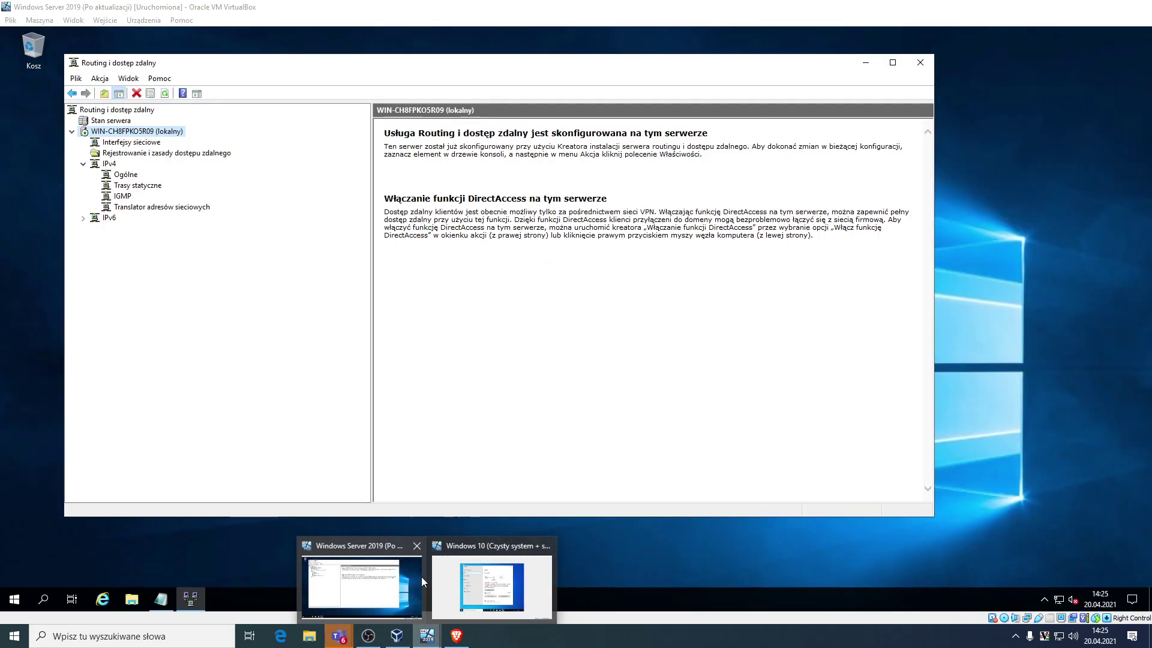
pyautogui.rightClick(147, 208)
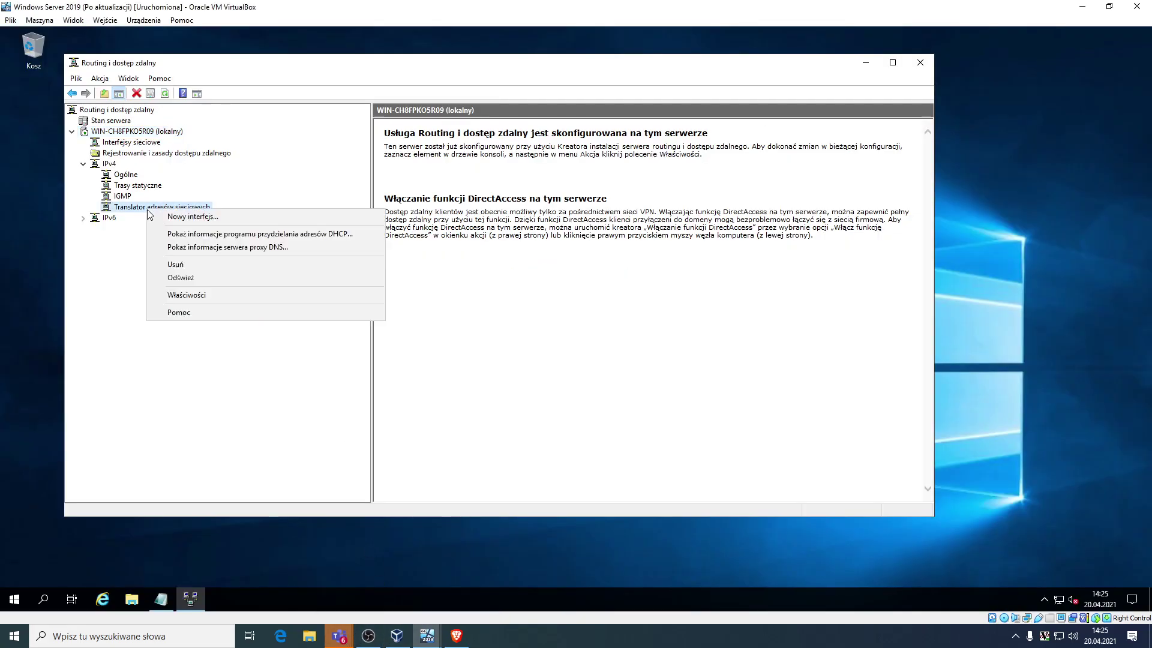
pyautogui.click(306, 234)
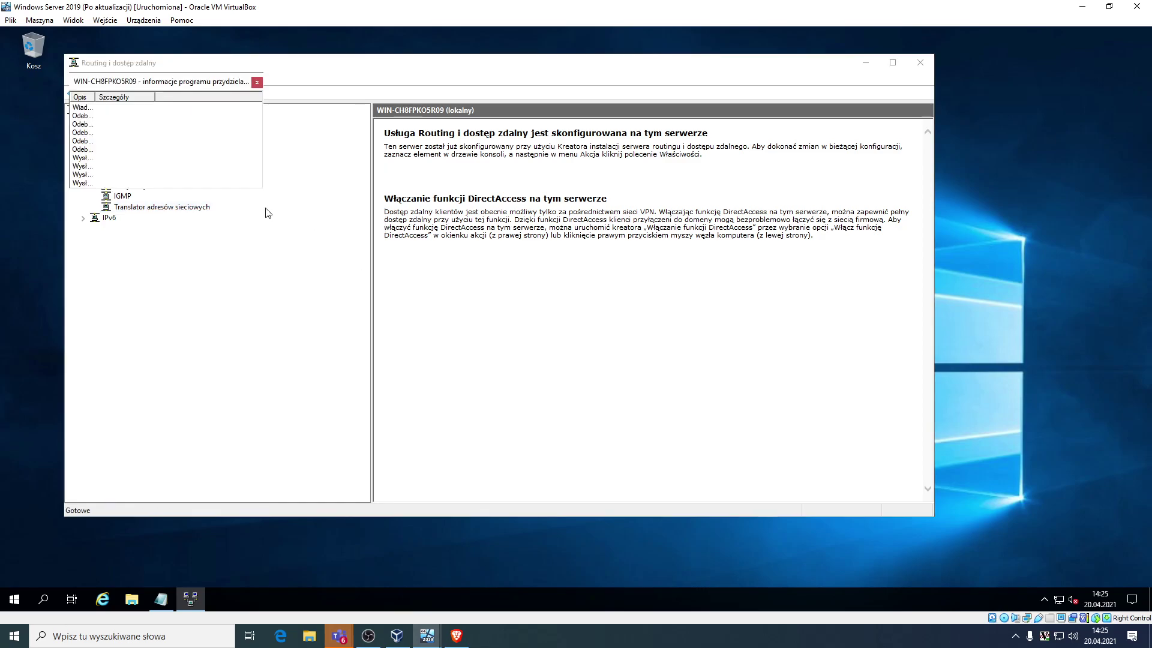
pyautogui.moveTo(201, 80); pyautogui.dragTo(325, 182)
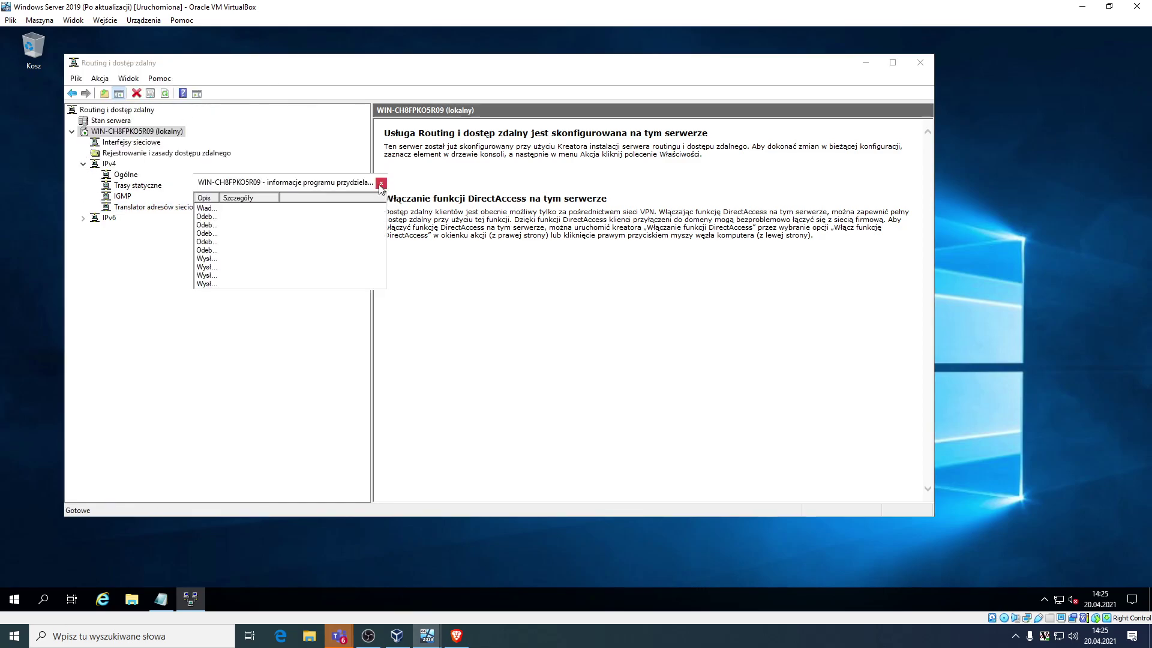
pyautogui.click(380, 183)
pyautogui.rightClick(192, 208)
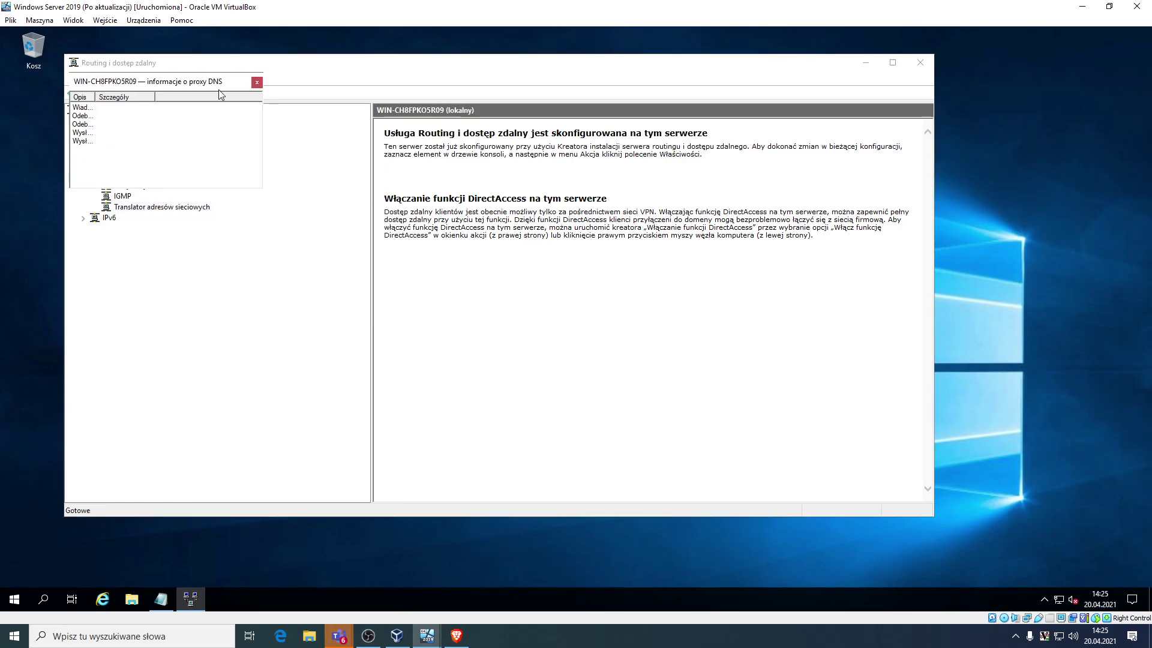
pyautogui.click(257, 84)
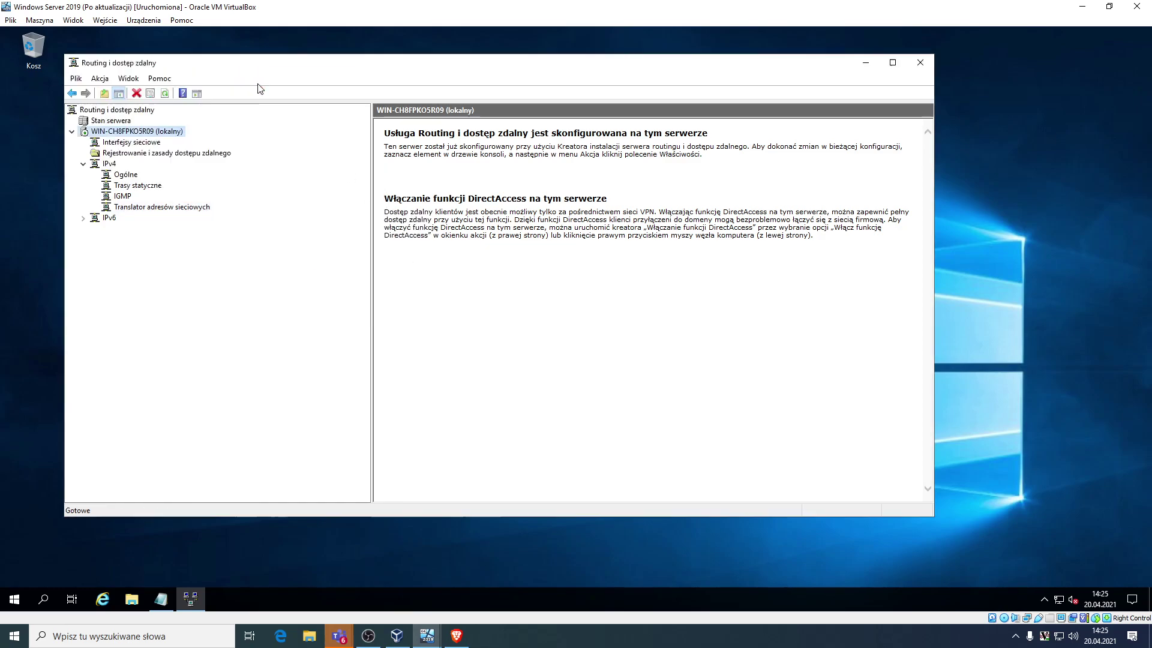
# - In the Translator adresów sieciowych properties, enable automatic IP address assignment through the DHCP allocator
pyautogui.rightClick(107, 162)
pyautogui.click(126, 207)
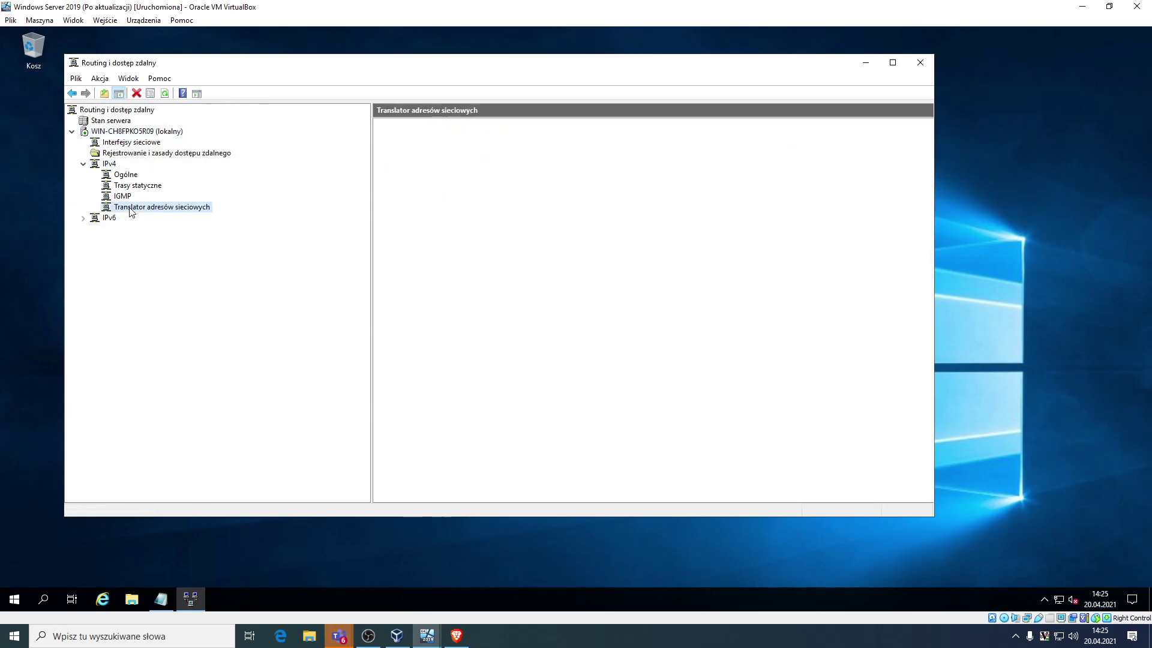
pyautogui.rightClick(124, 208)
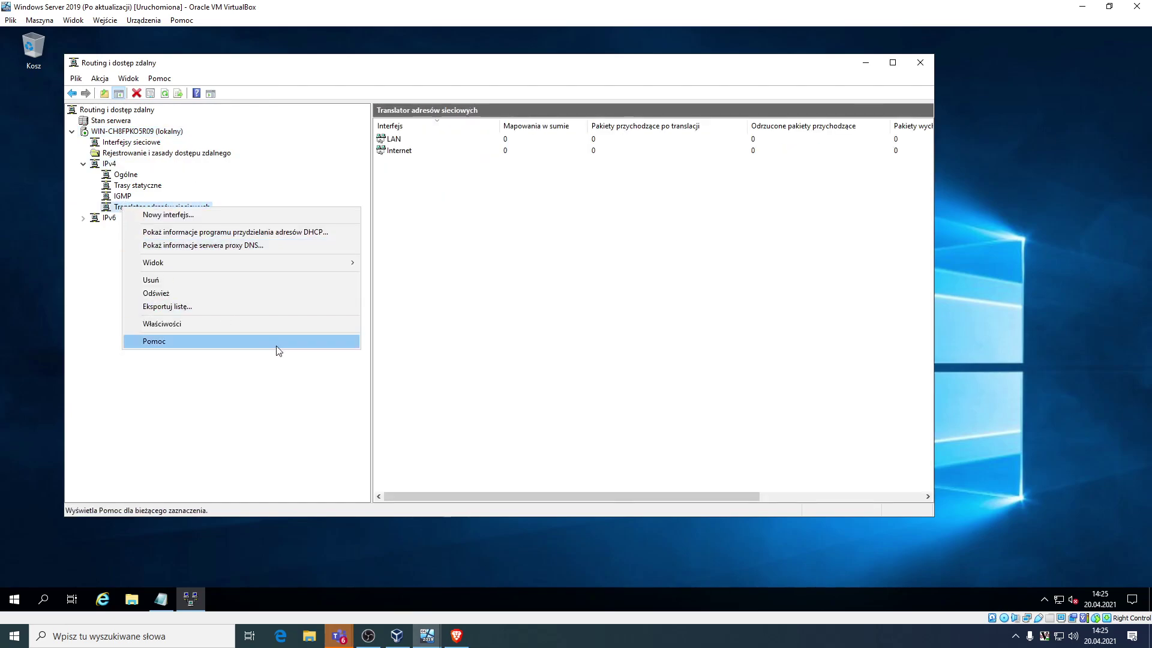
pyautogui.click(269, 323)
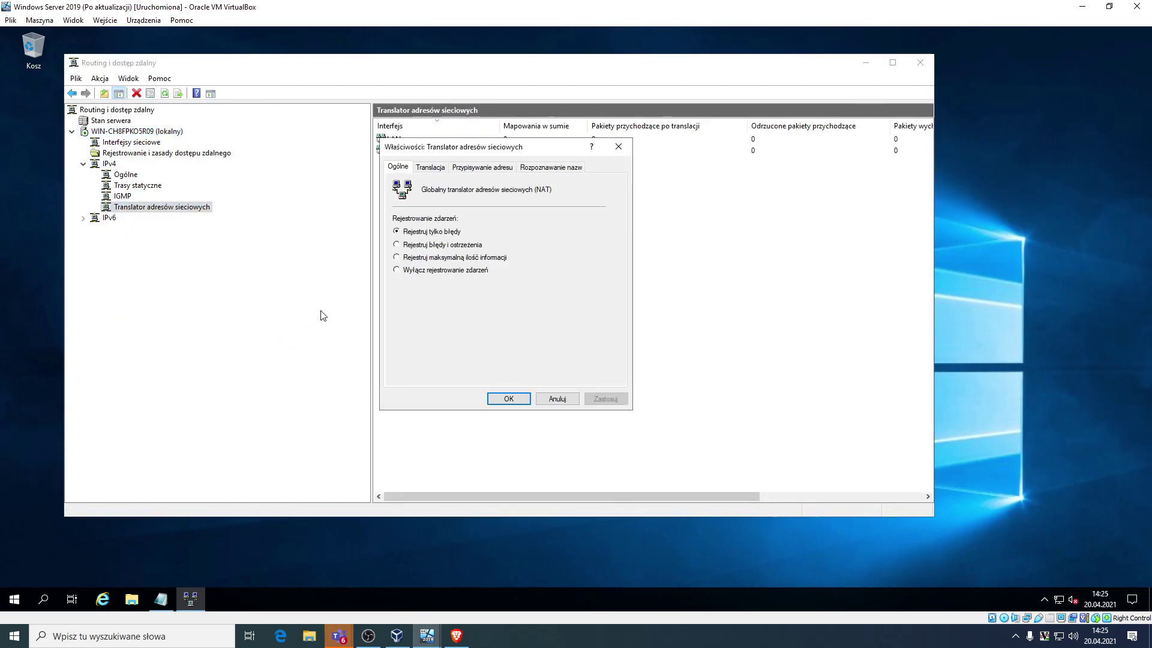
pyautogui.click(446, 167)
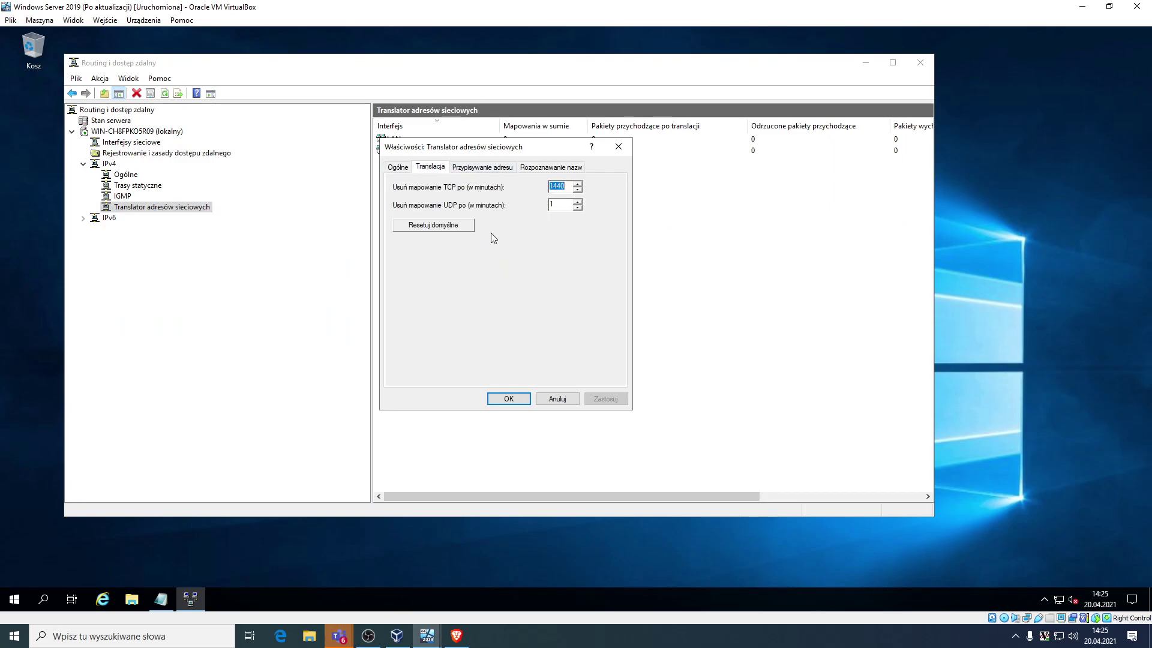
pyautogui.click(479, 169)
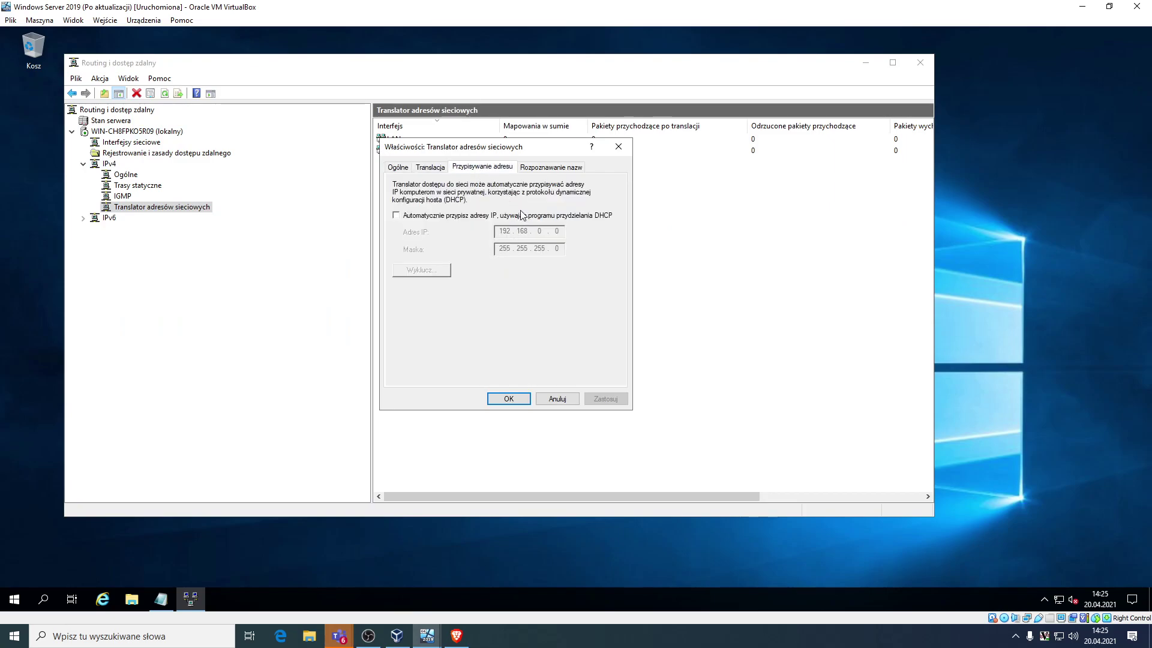
pyautogui.click(463, 217)
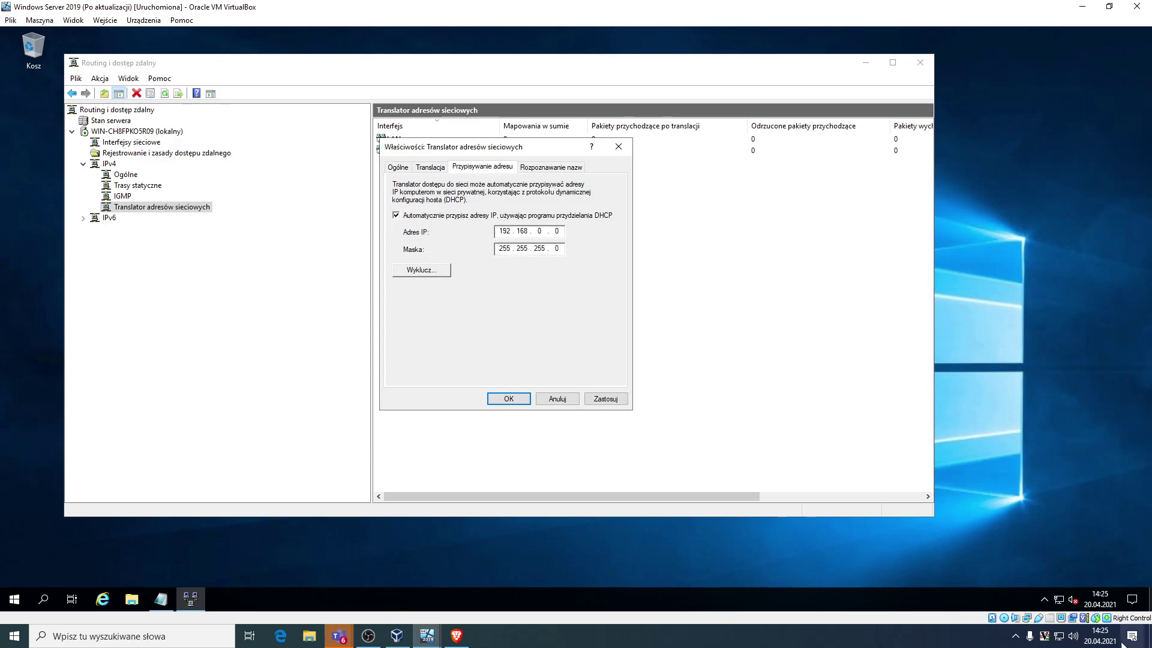
# - Check the IPv4 details of the server's LAN connection in the network connections, and return to the NAT properties
pyautogui.rightClick(1058, 599)
pyautogui.click(1059, 585)
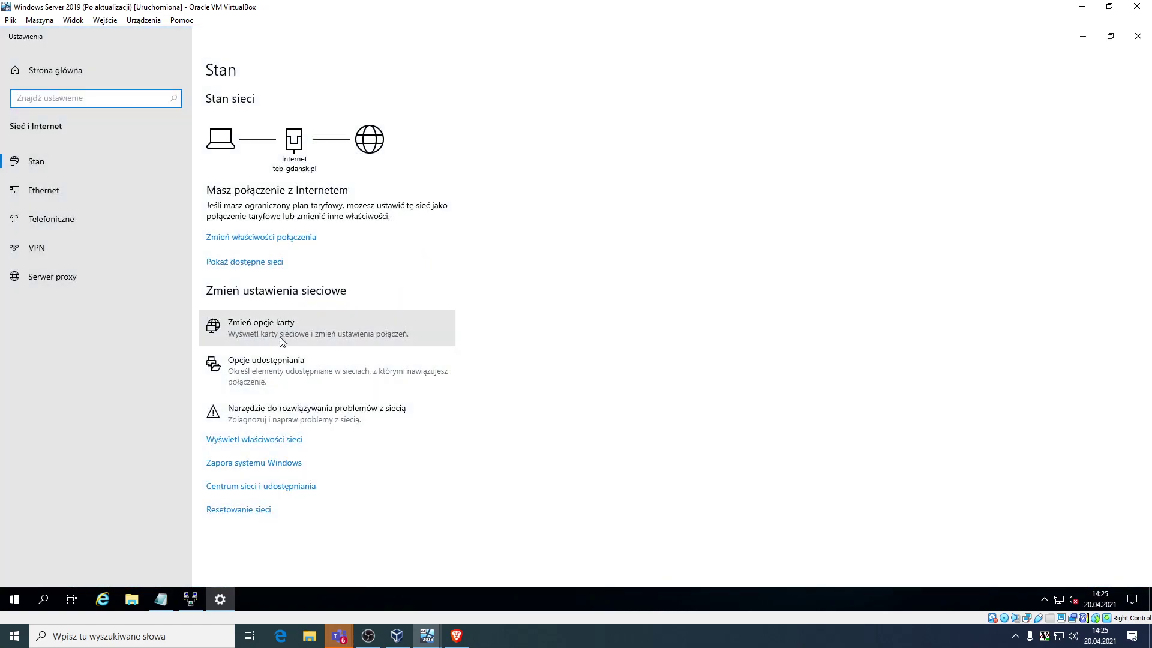
pyautogui.click(43, 190)
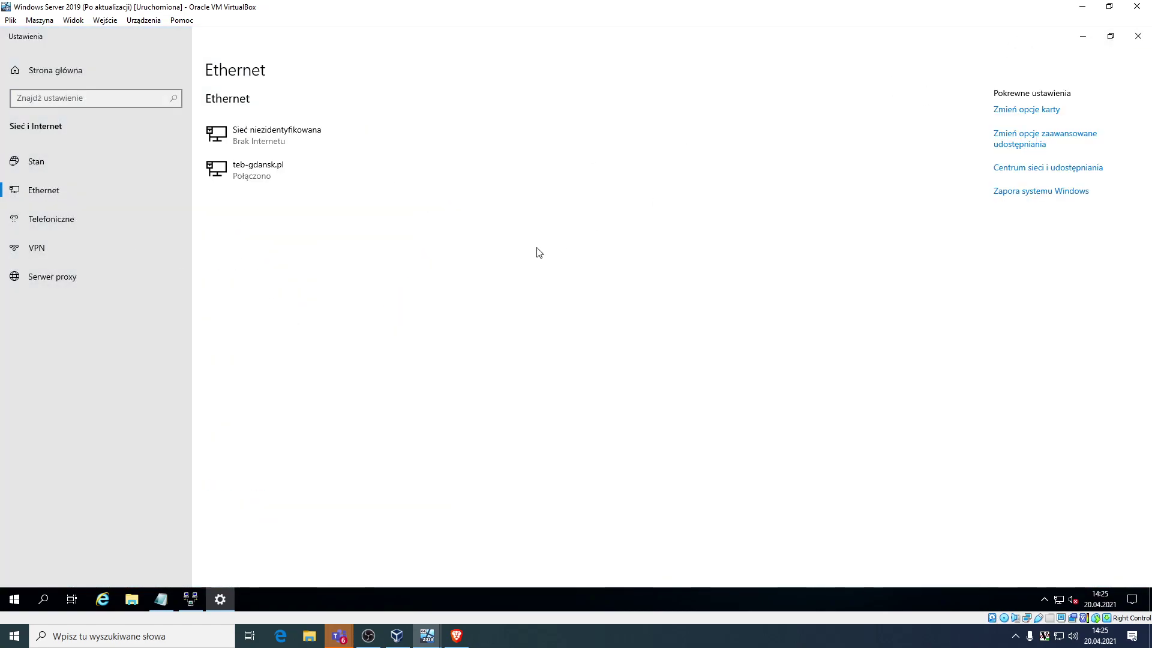
pyautogui.click(1054, 111)
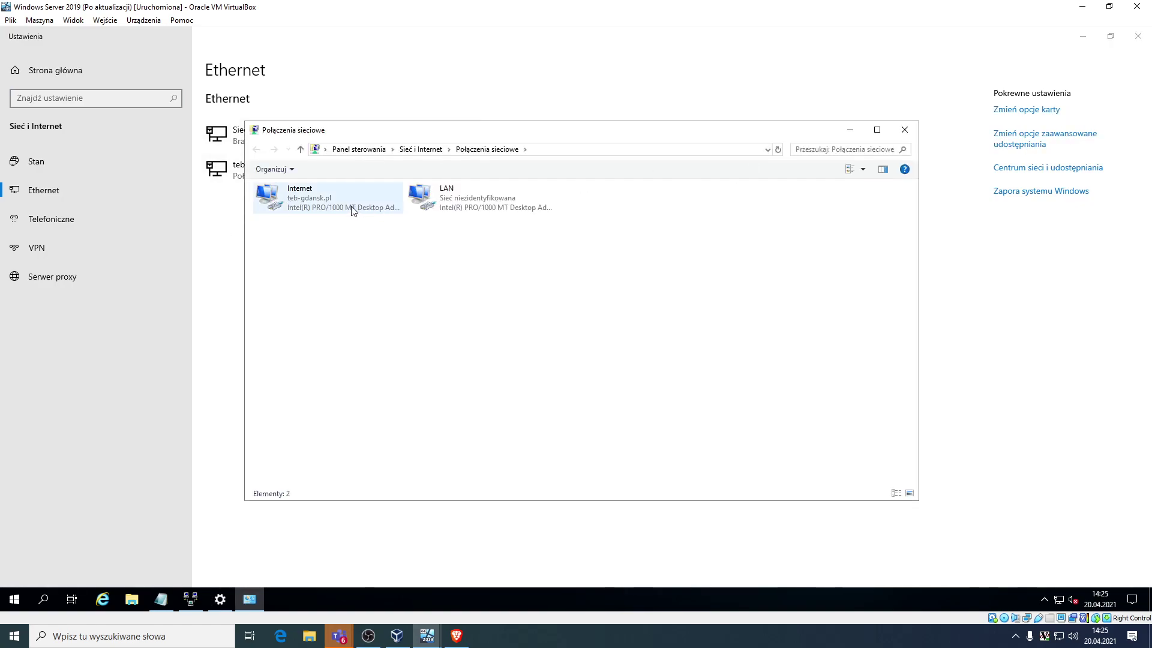
pyautogui.doubleClick(414, 199)
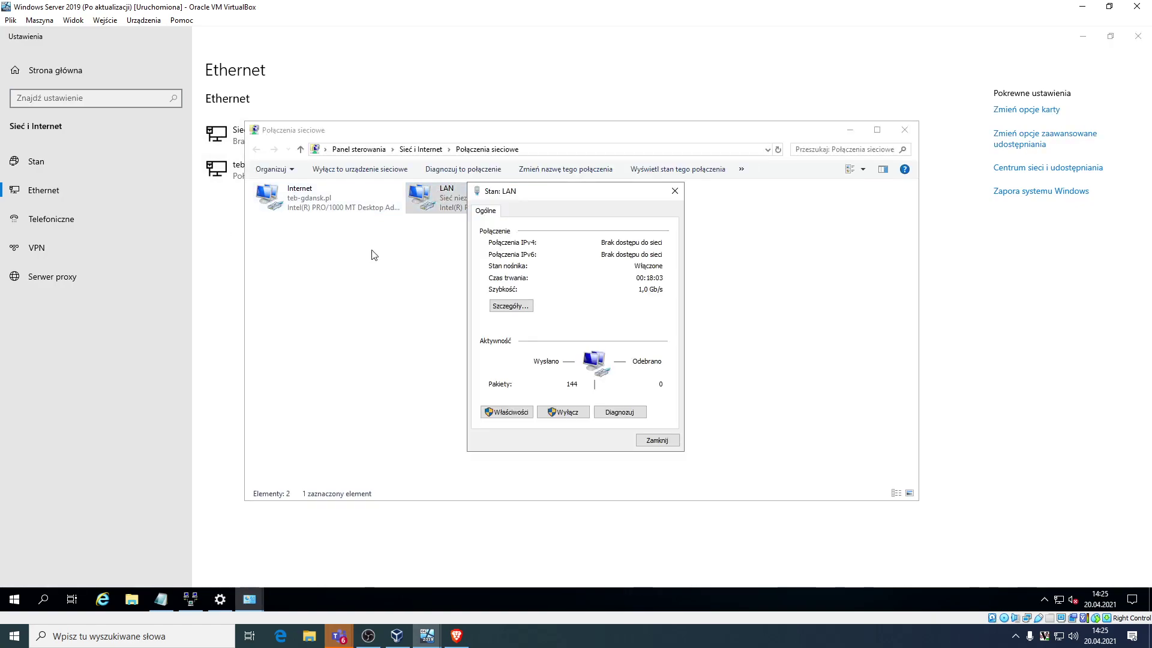
pyautogui.click(511, 306)
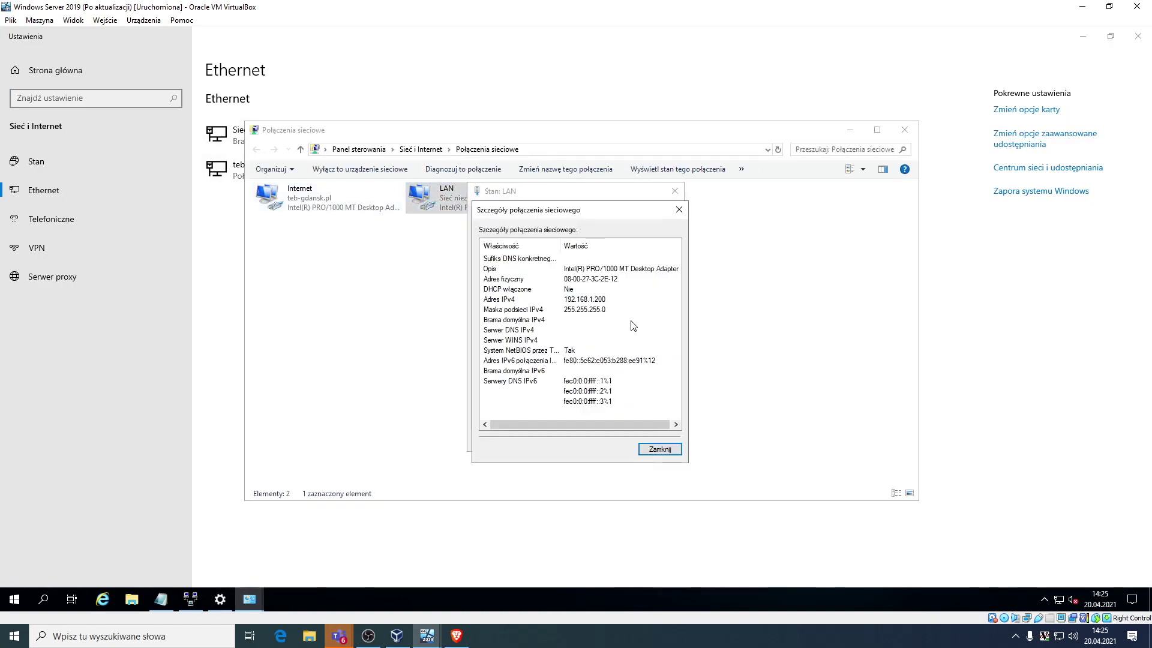
pyautogui.click(678, 209)
pyautogui.click(909, 137)
pyautogui.click(674, 191)
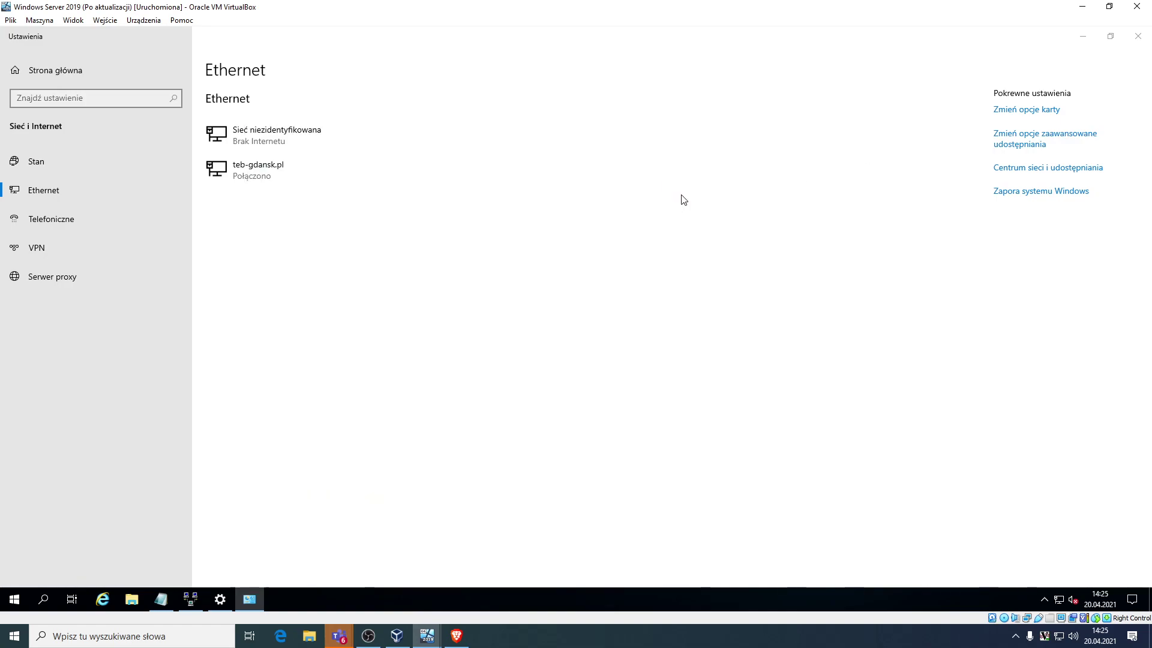
pyautogui.click(1144, 36)
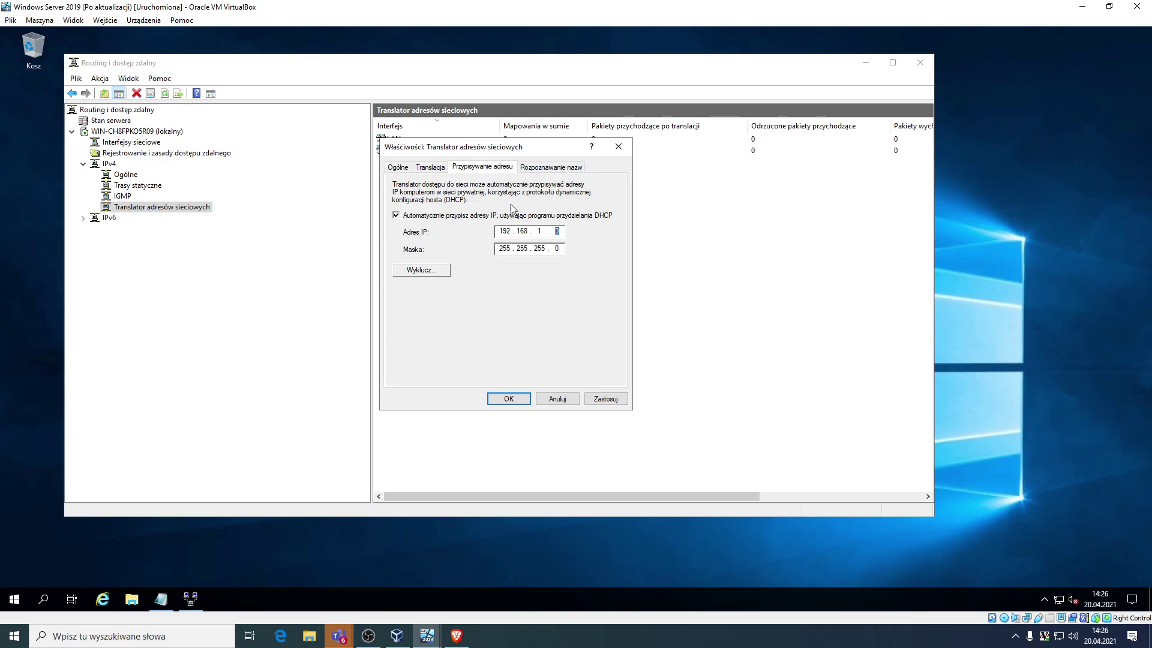
# - Exclude the reserved address 192.168.1.200 from the NAT DHCP allocator's 192.168.1.0 range
pyautogui.click(437, 270)
pyautogui.click(442, 340)
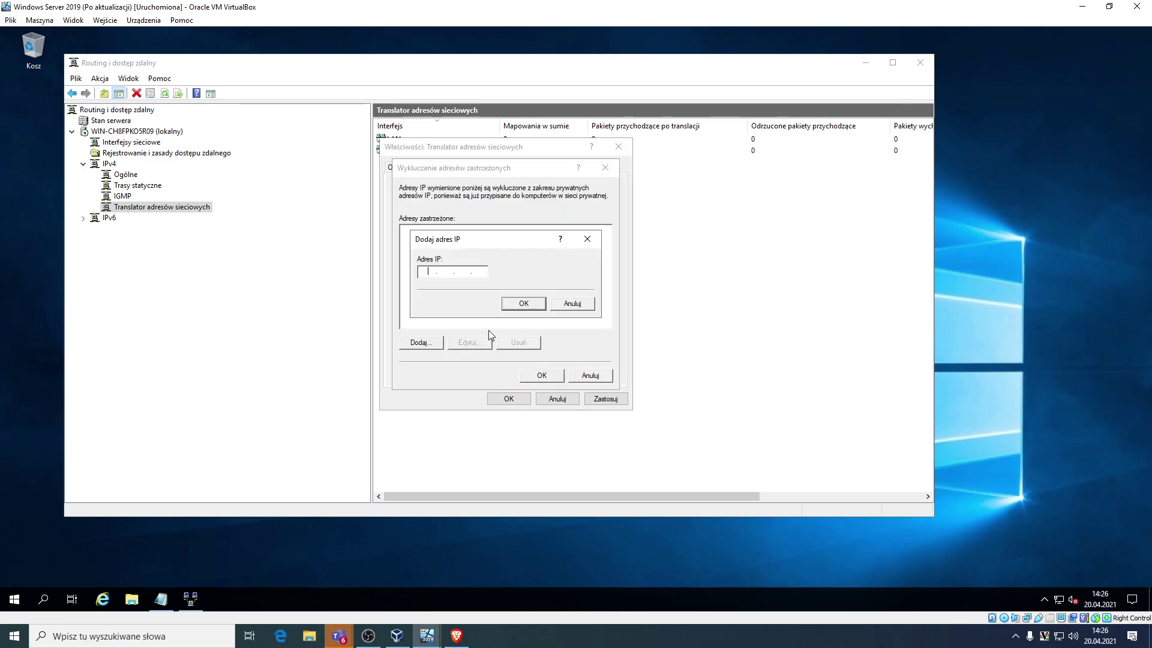
pyautogui.write('192.168.1.200')
pyautogui.press('Return')
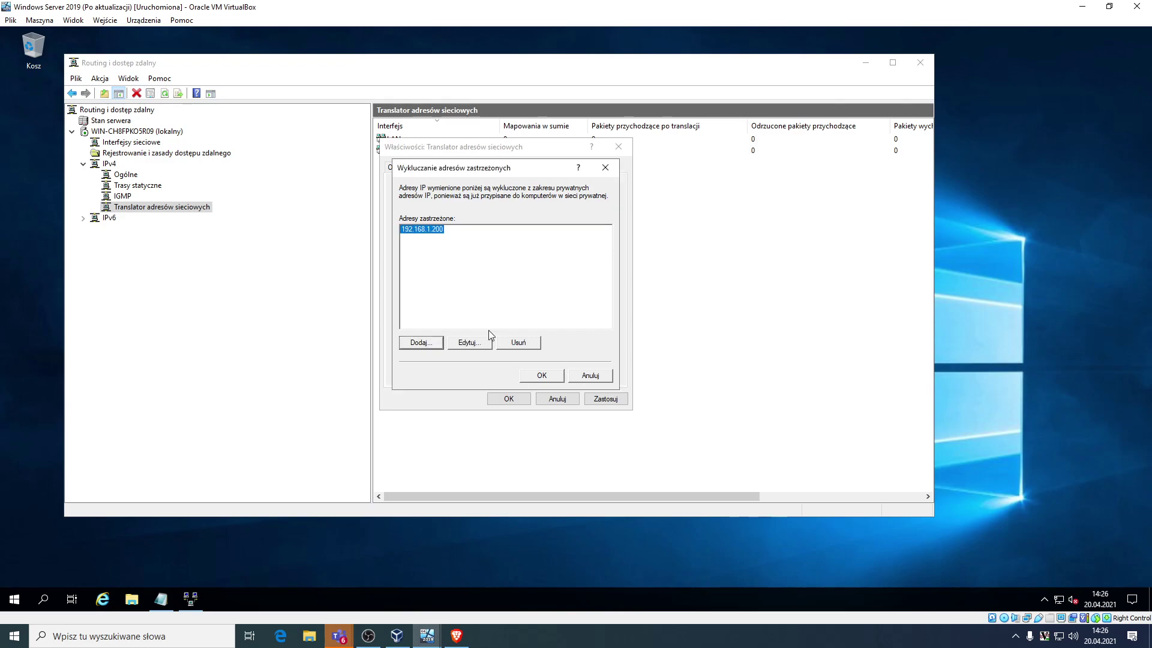
pyautogui.click(558, 380)
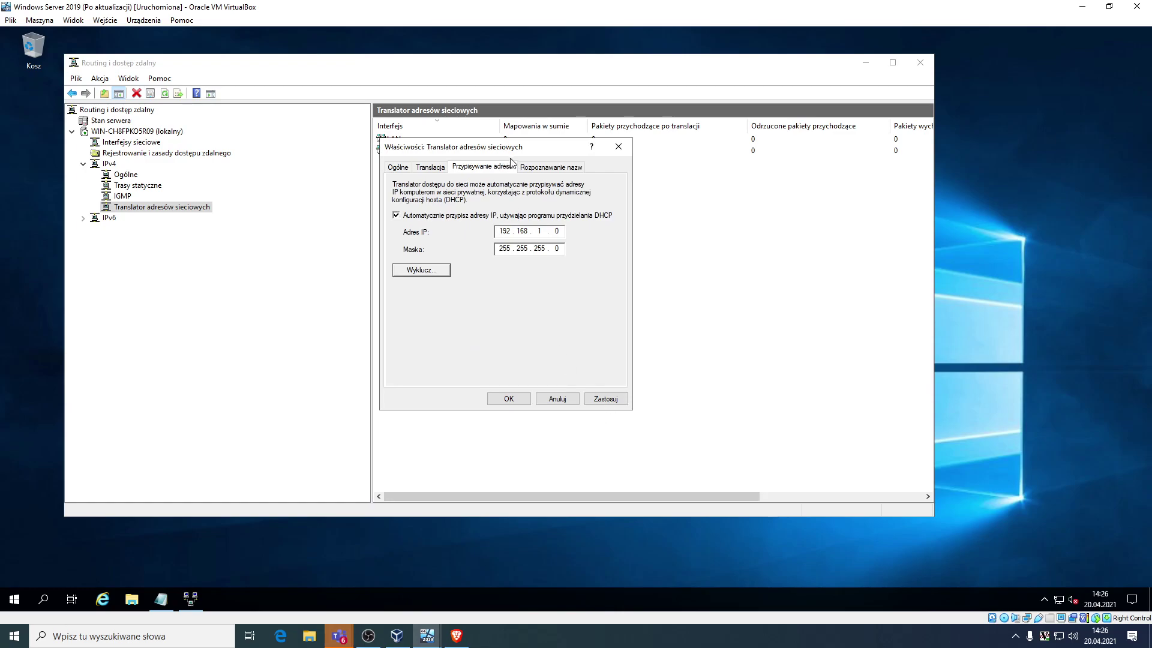
# - Enable NAT name resolution for DNS clients, including connecting to the public network when a name must be resolved, and save the properties
pyautogui.click(544, 168)
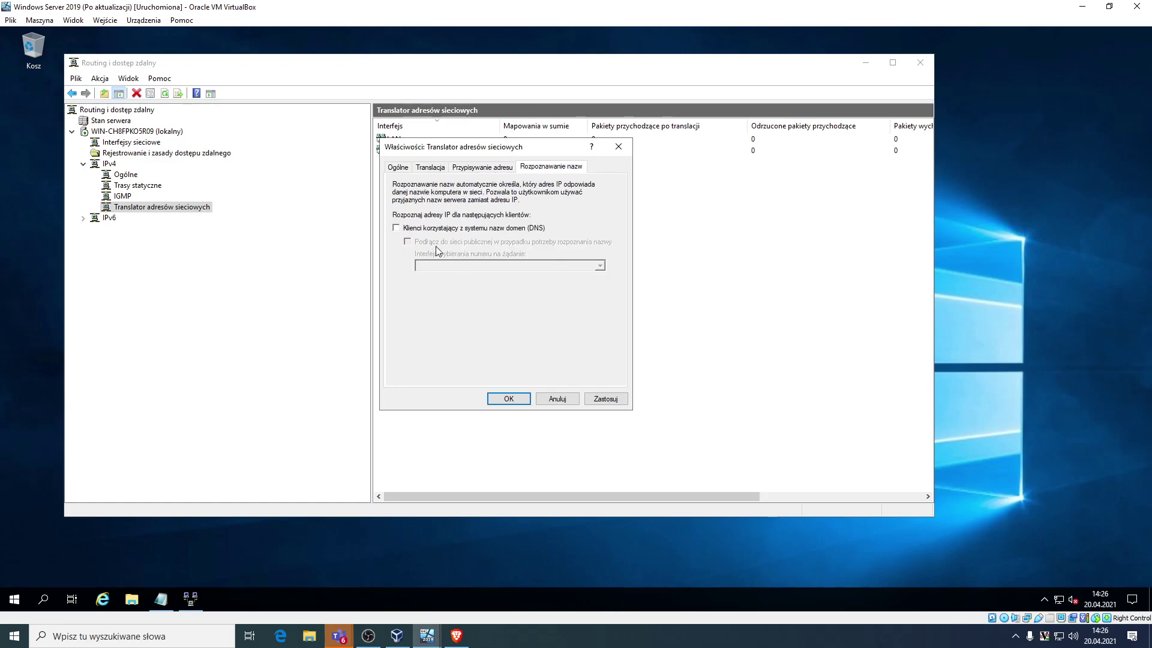
pyautogui.click(462, 228)
pyautogui.click(478, 242)
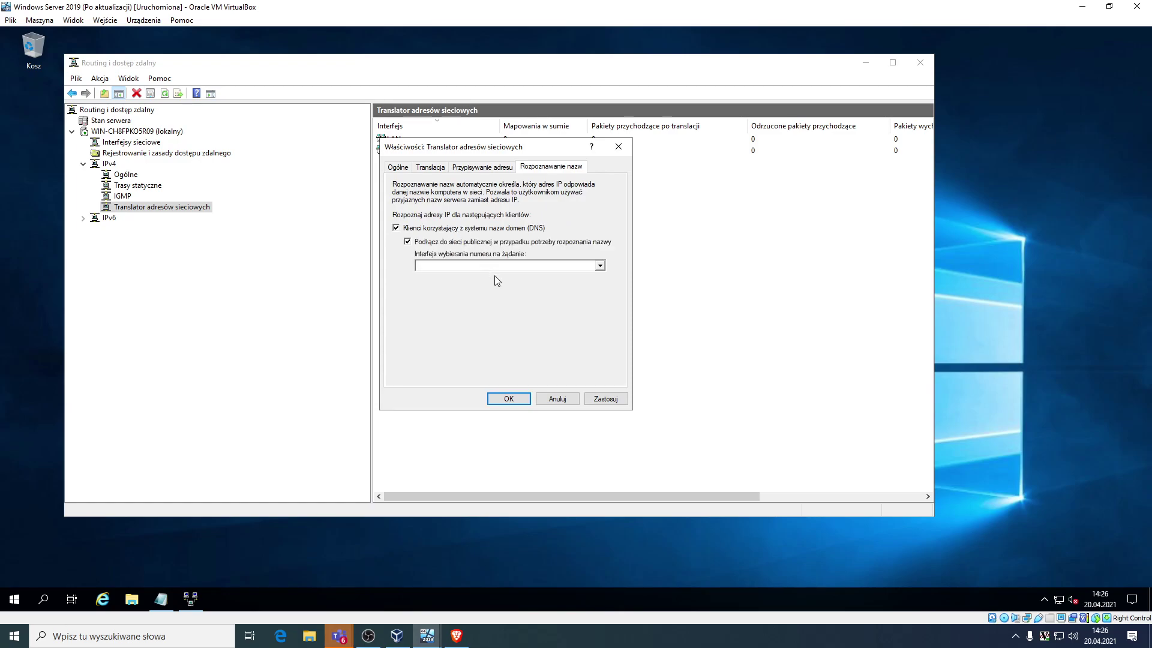
pyautogui.click(600, 265)
pyautogui.click(601, 265)
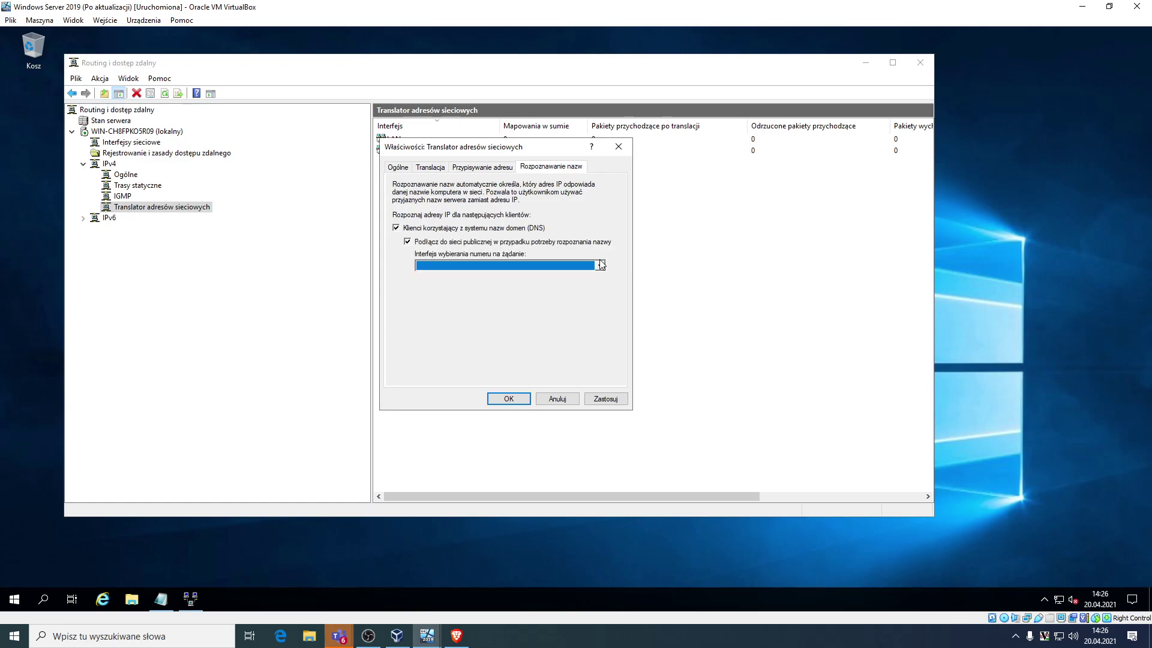
pyautogui.click(508, 399)
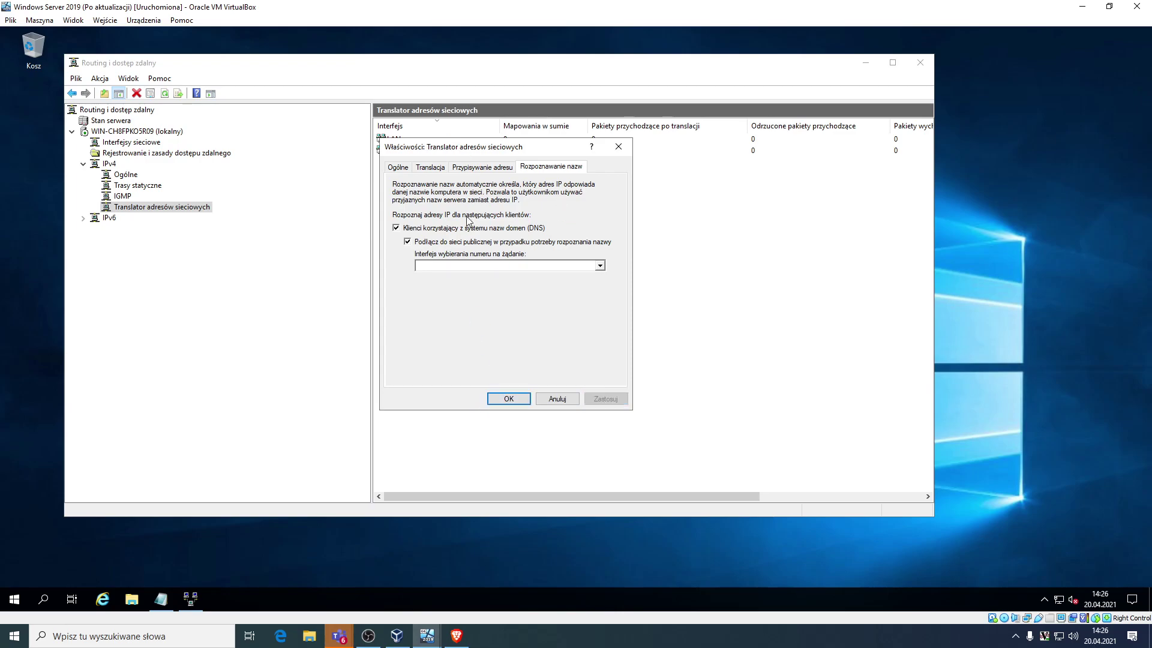
pyautogui.click(509, 399)
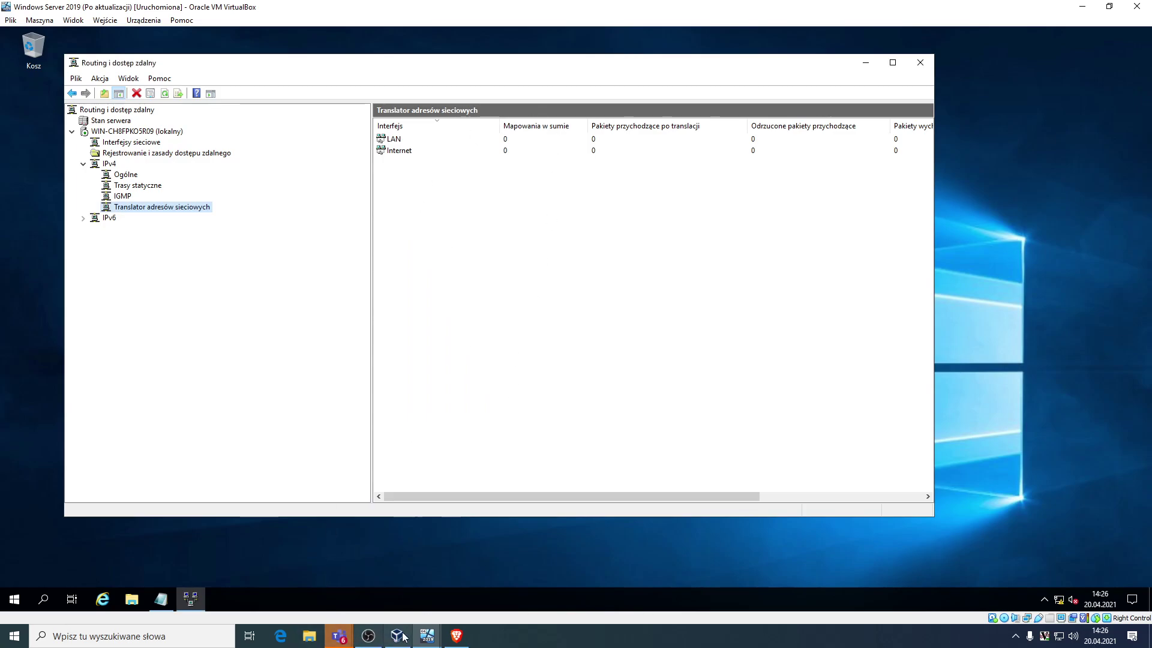
# - Switch to the Windows 10 virtual machine, close its network settings, and open the Command Prompt
pyautogui.click(427, 635)
pyautogui.click(477, 576)
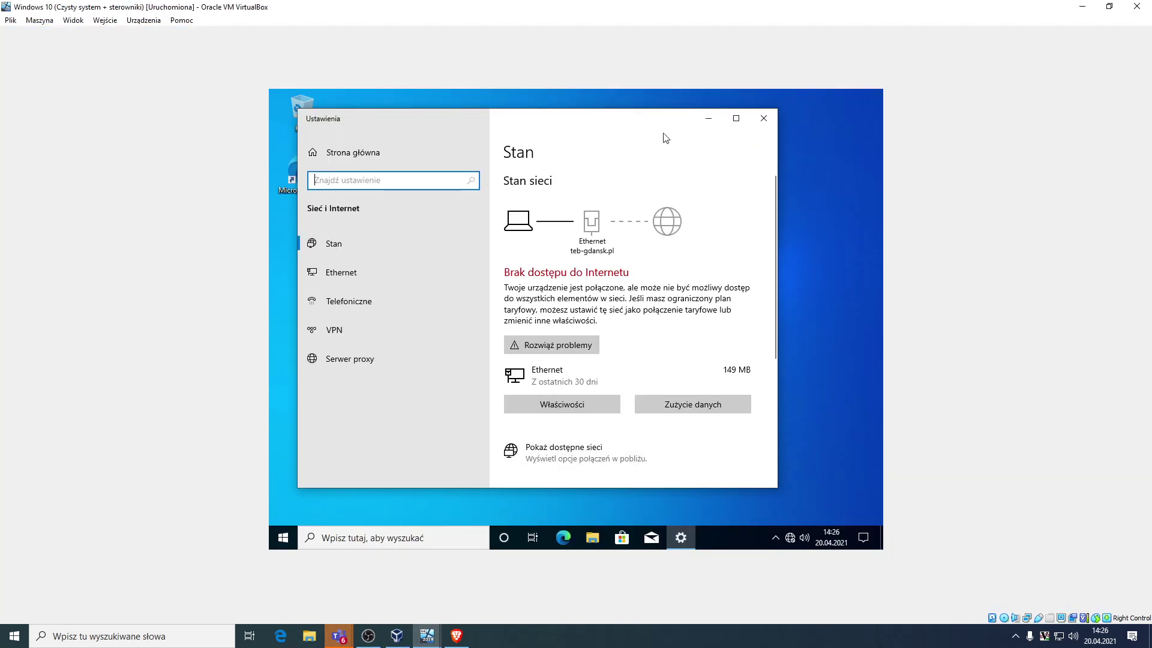
pyautogui.click(763, 117)
pyautogui.rightClick(282, 538)
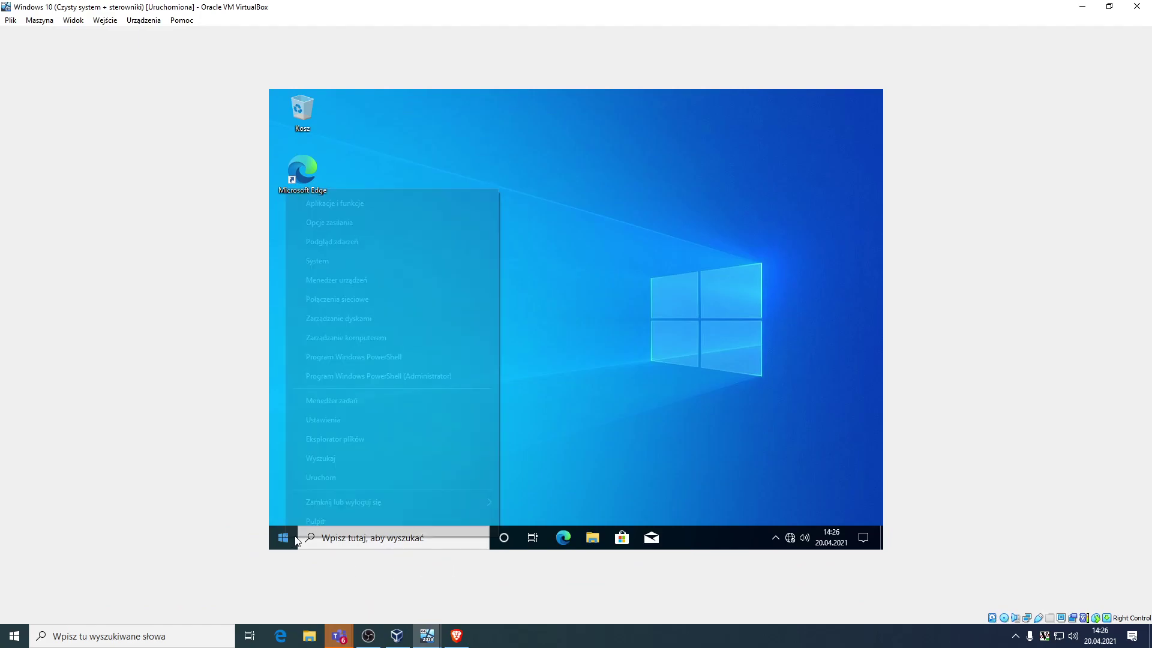
pyautogui.click(395, 541)
pyautogui.write('cmd')
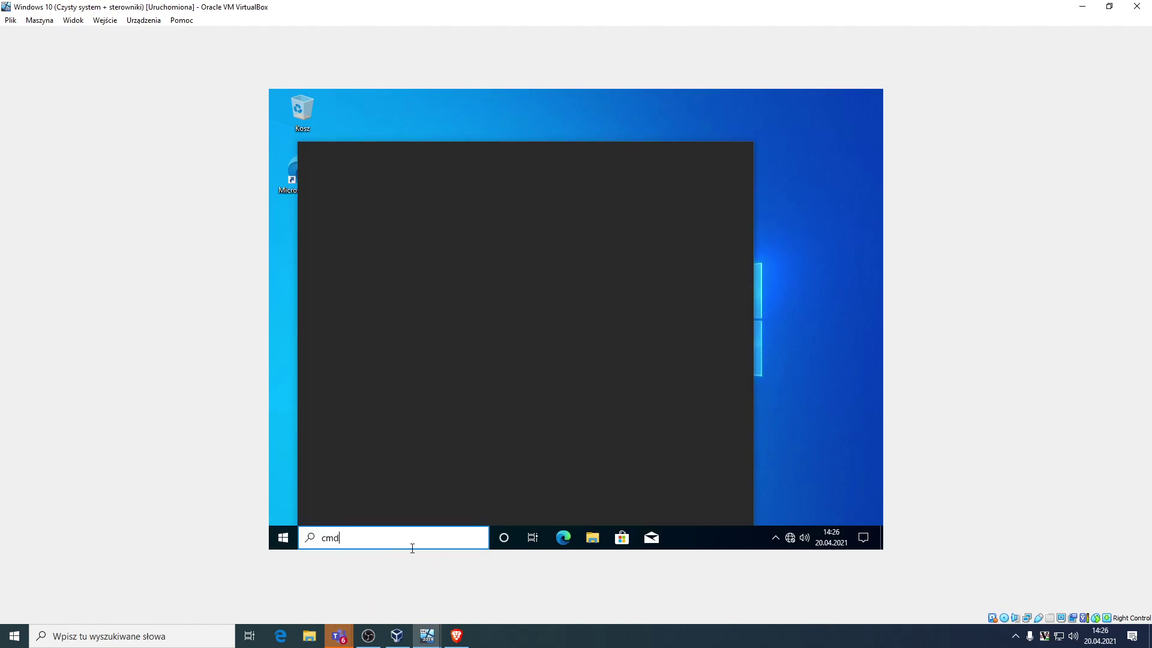
pyautogui.press('Return')
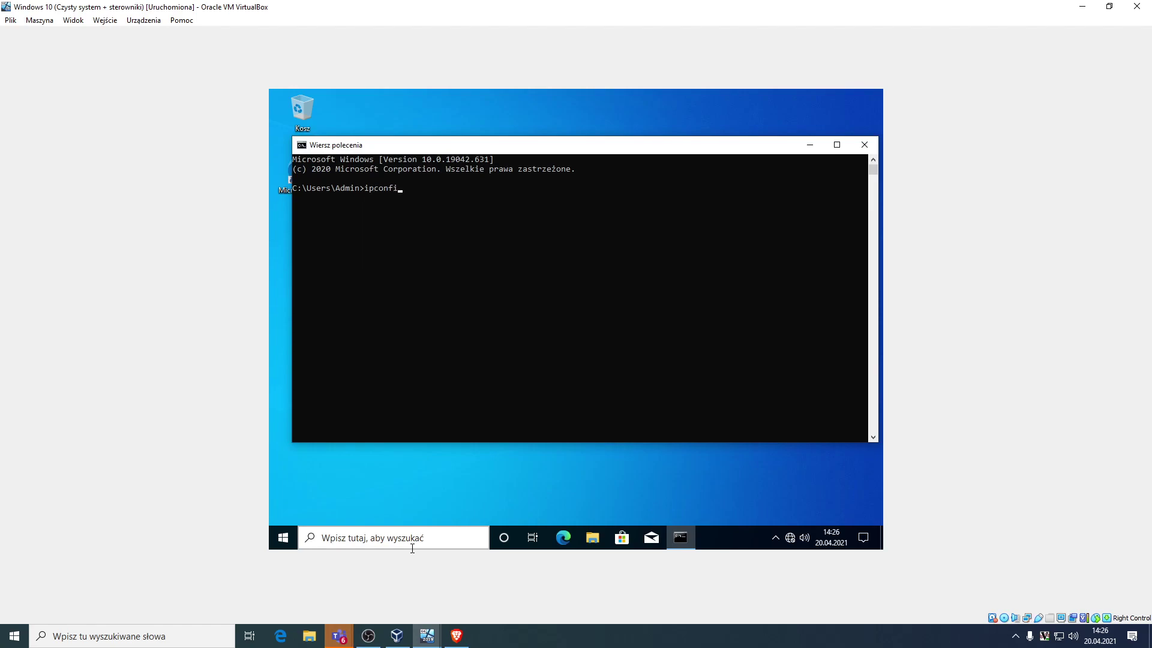
# - Release and renew the client's IP address with ipconfig /release and ipconfig /renew
pyautogui.write('ipconfig /release')
pyautogui.press('Return')
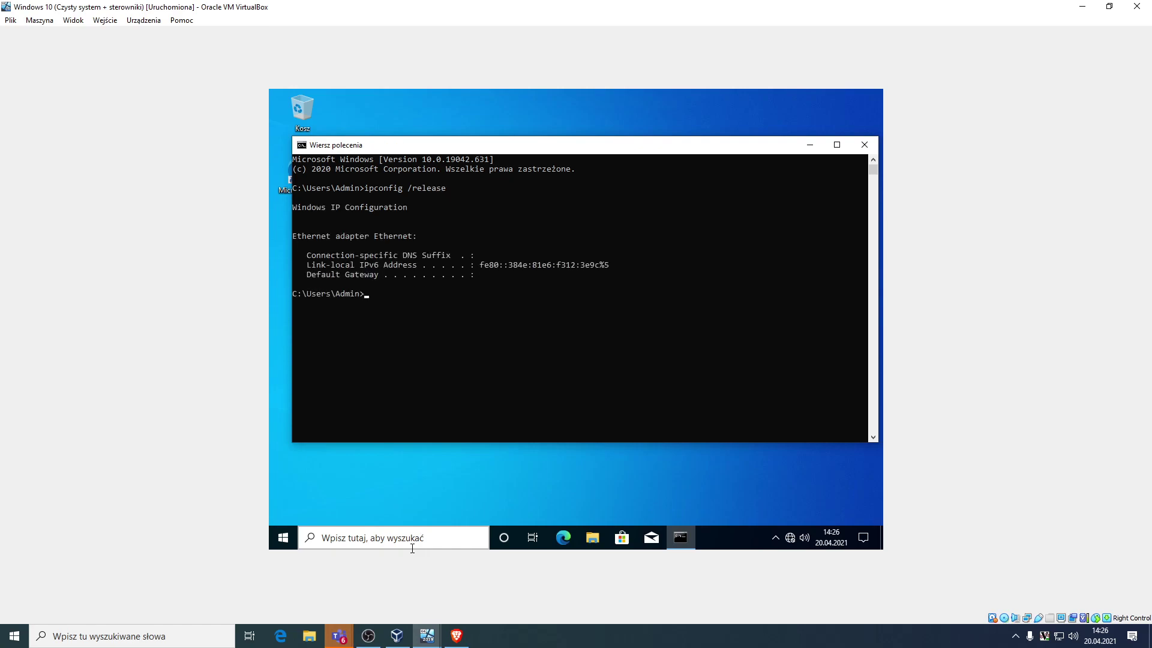
pyautogui.press('Up')
pyautogui.press('Return')
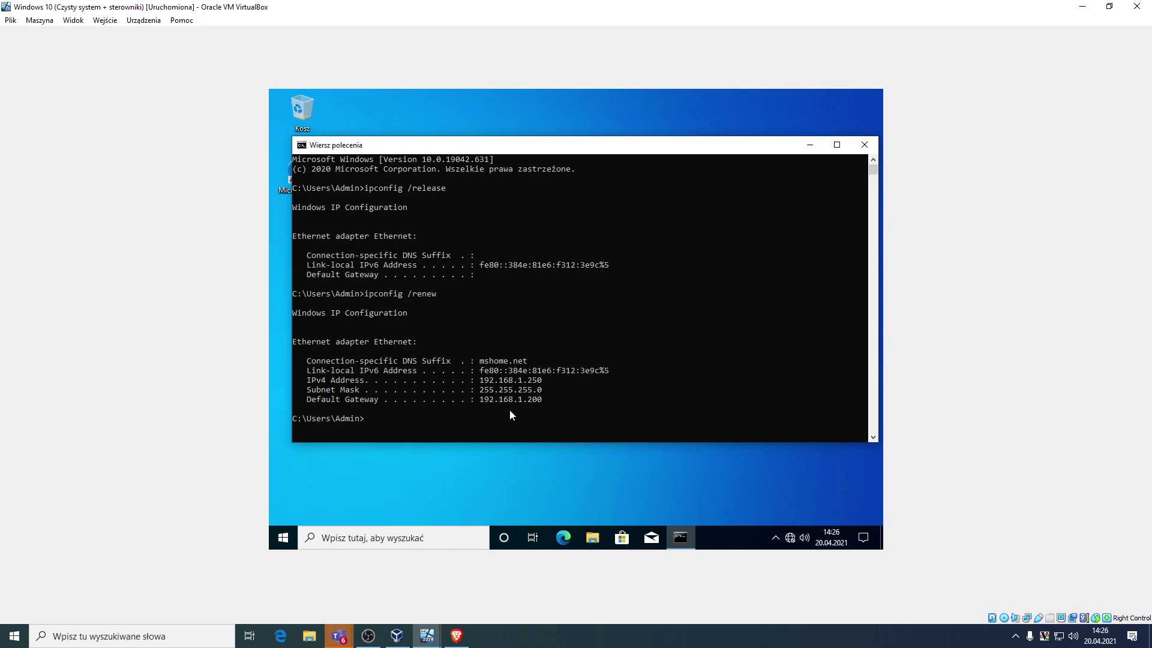
# - Display the client's full network configuration with ipconfig /all
pyautogui.press('Up')
pyautogui.press('BackSpace')
pyautogui.press('BackSpace')
pyautogui.press('BackSpace')
pyautogui.press('BackSpace')
pyautogui.press('BackSpace')
pyautogui.write('all')
pyautogui.press('Return')
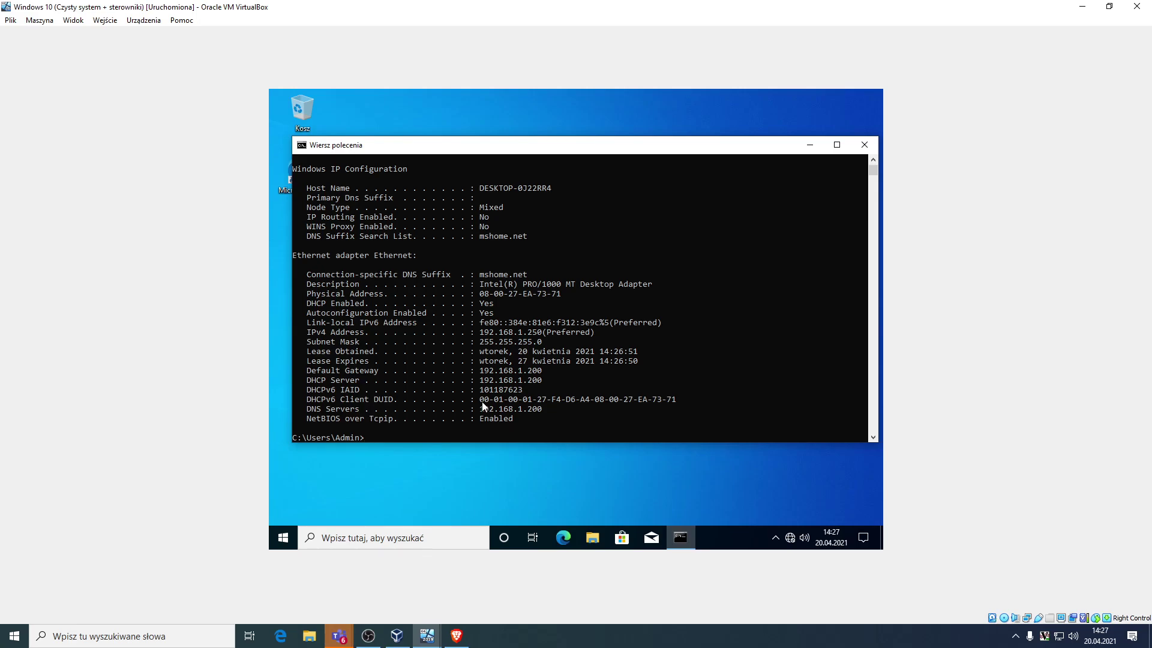
# - Ping the server's LAN address 192.168.1.200 from the Windows 10 client
pyautogui.write('ping 192.168.')
pyautogui.write('1.200')
pyautogui.press('Return')
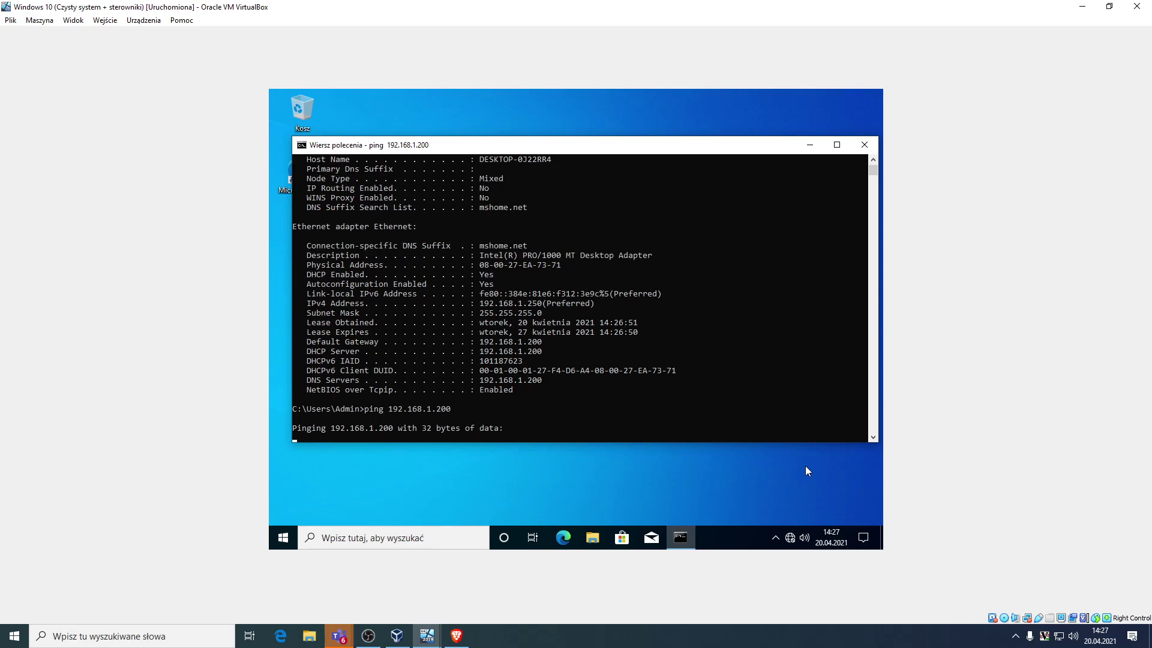
# - Return to the Windows Server 2019 machine, search for "zap", and open Zapora Windows Defender z zabezpieczeniami zaawansowanymi
pyautogui.moveTo(427, 636)
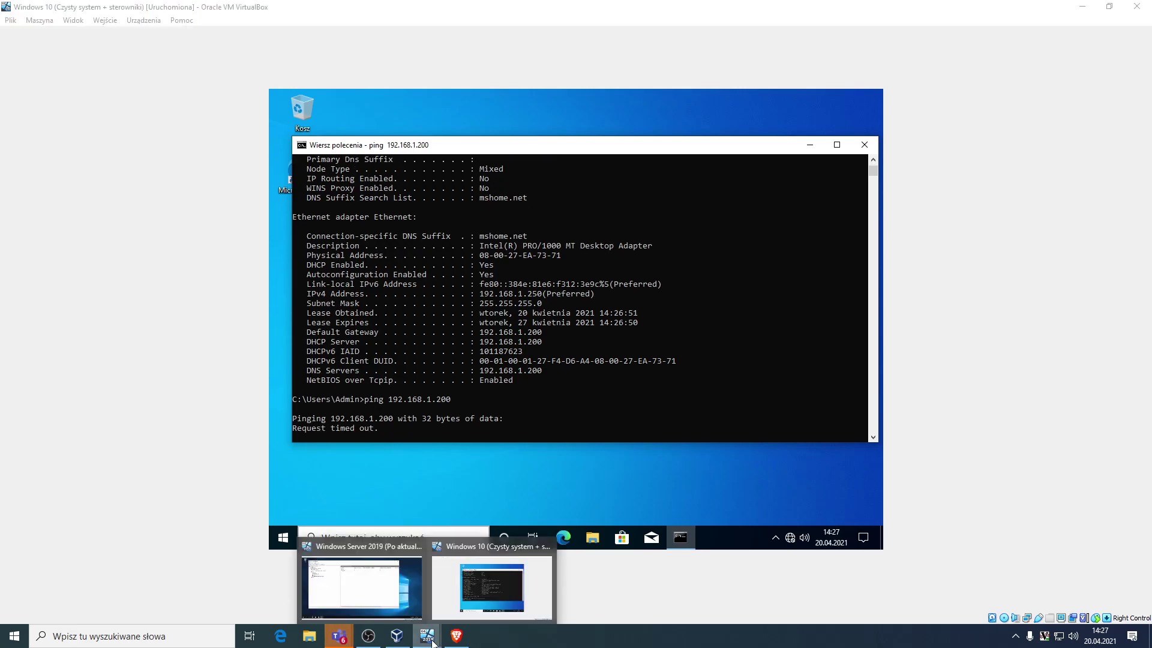
pyautogui.click(401, 588)
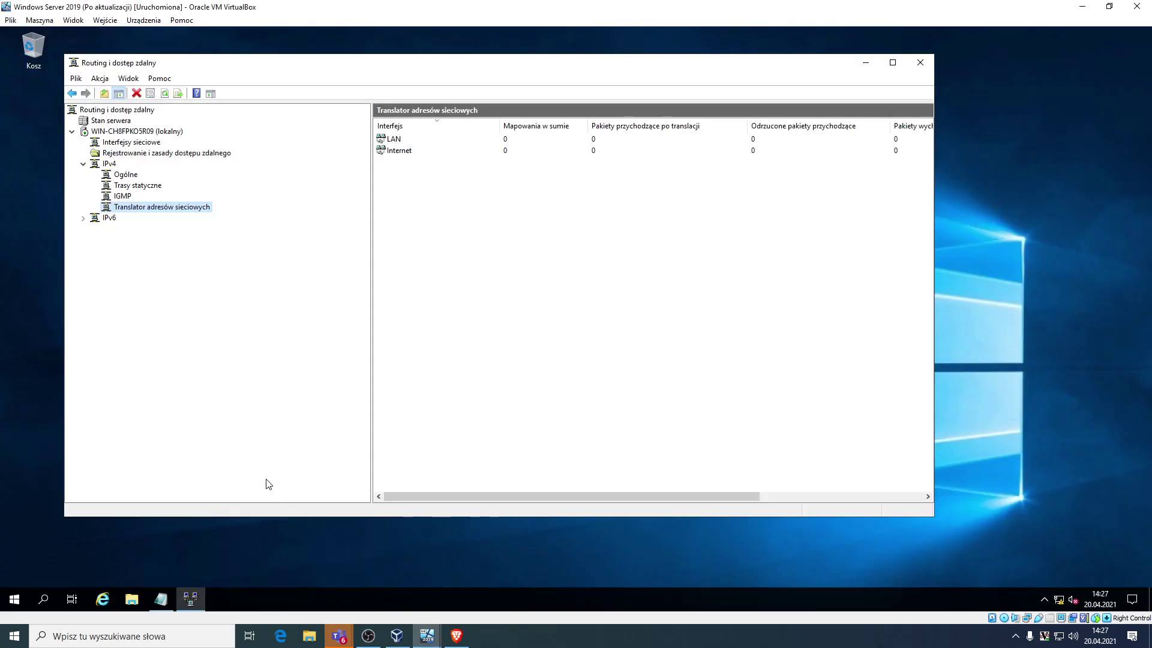
pyautogui.click(14, 598)
pyautogui.write('xas')
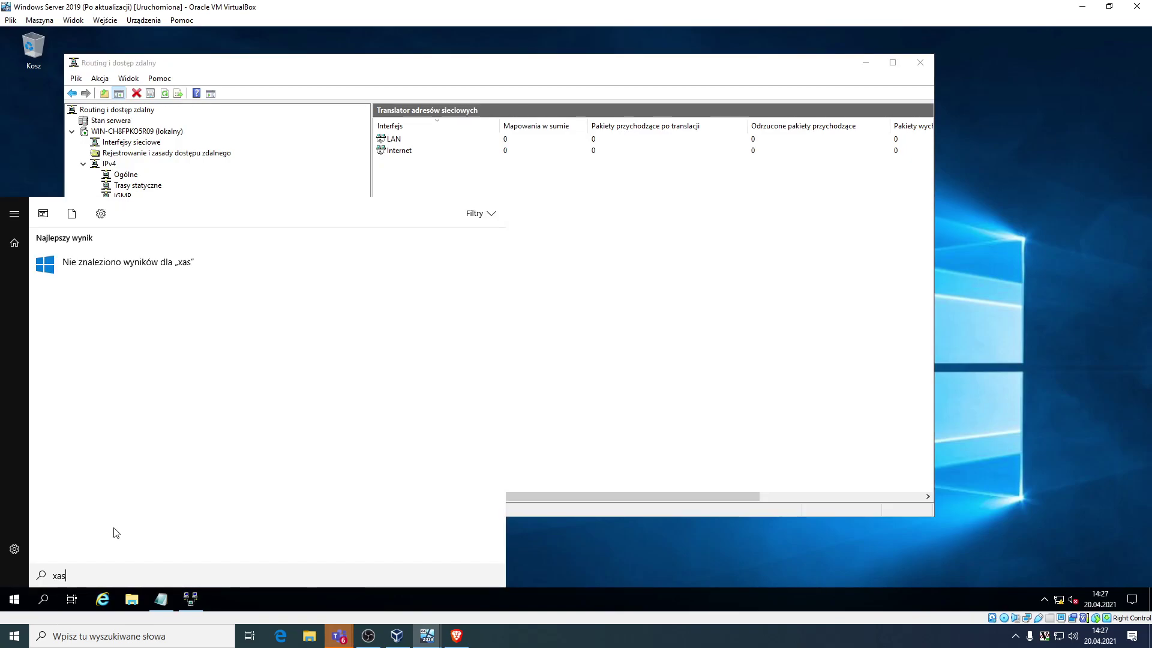
pyautogui.press('BackSpace')
pyautogui.press('BackSpace')
pyautogui.press('BackSpace')
pyautogui.write('zap')
pyautogui.press('Return')
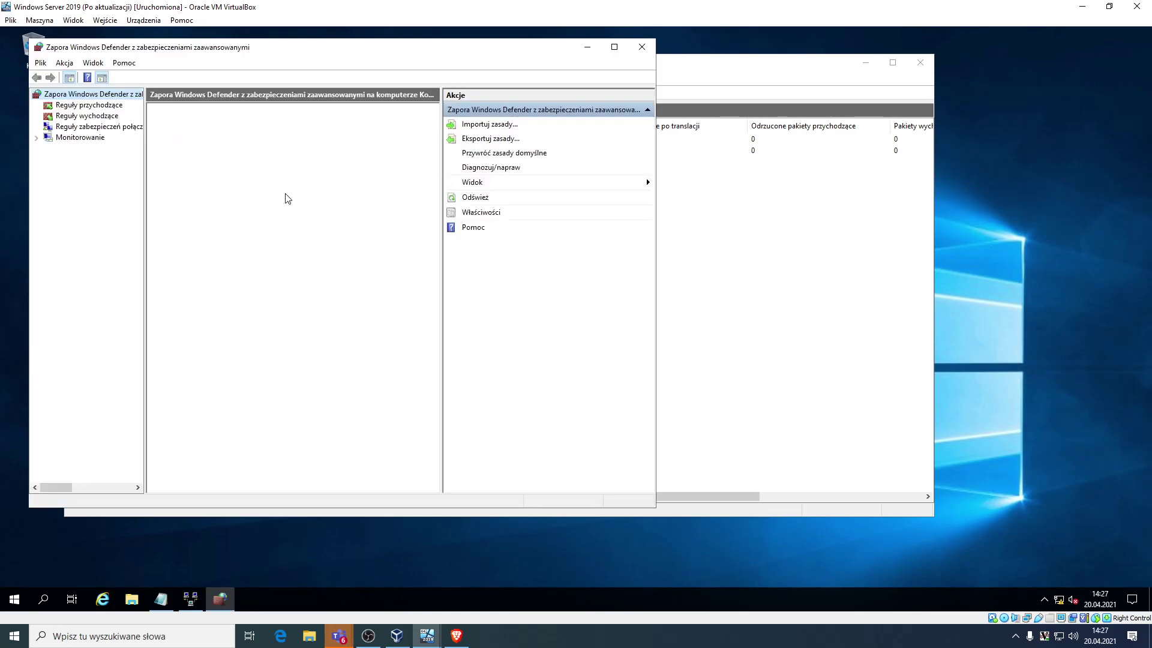
# - Set the Windows Defender firewall state to Wyłącz for the domain and public profiles and apply the changes
pyautogui.click(213, 336)
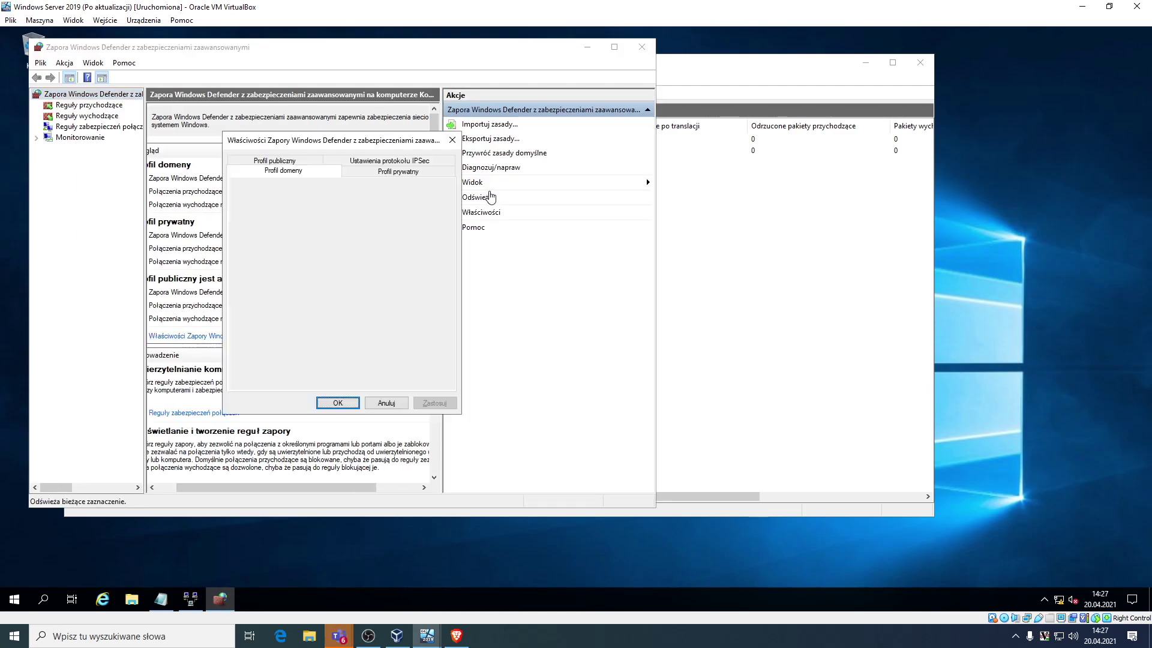
pyautogui.click(385, 219)
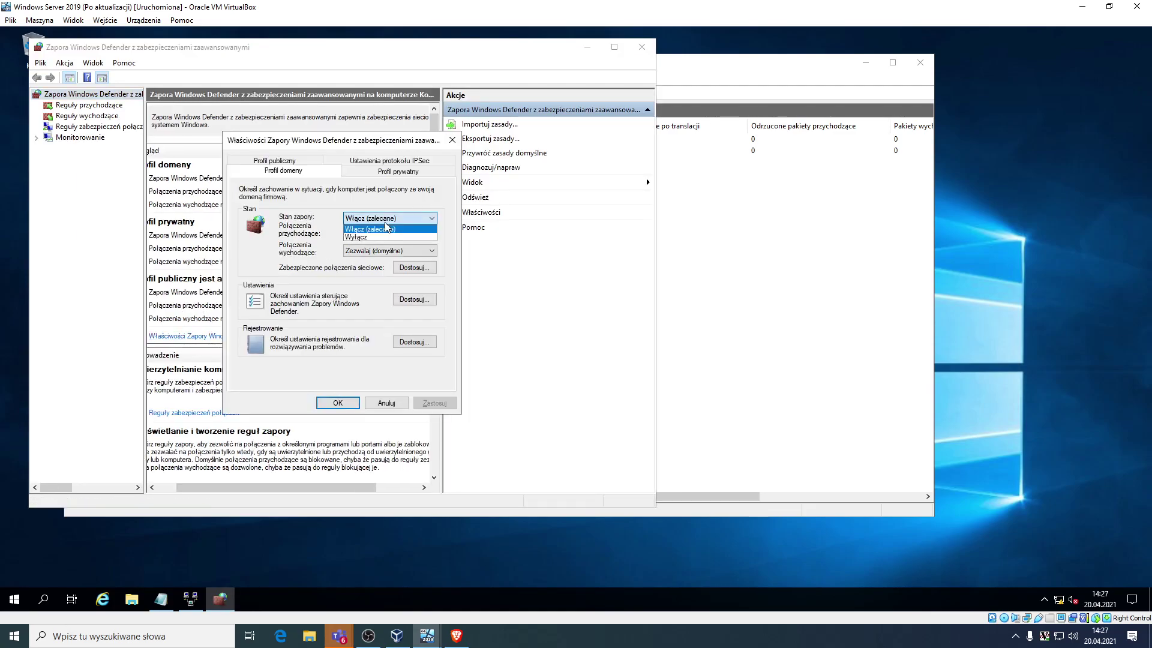
pyautogui.click(378, 196)
pyautogui.click(387, 218)
pyautogui.click(381, 240)
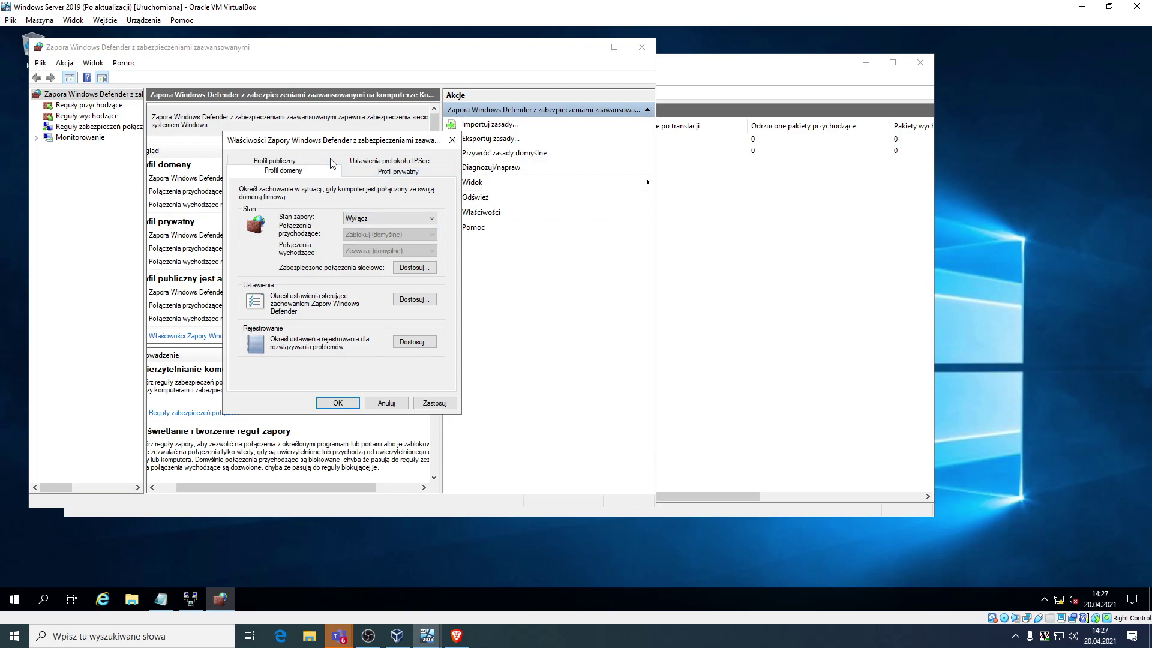
pyautogui.click(303, 161)
pyautogui.click(387, 218)
pyautogui.click(361, 238)
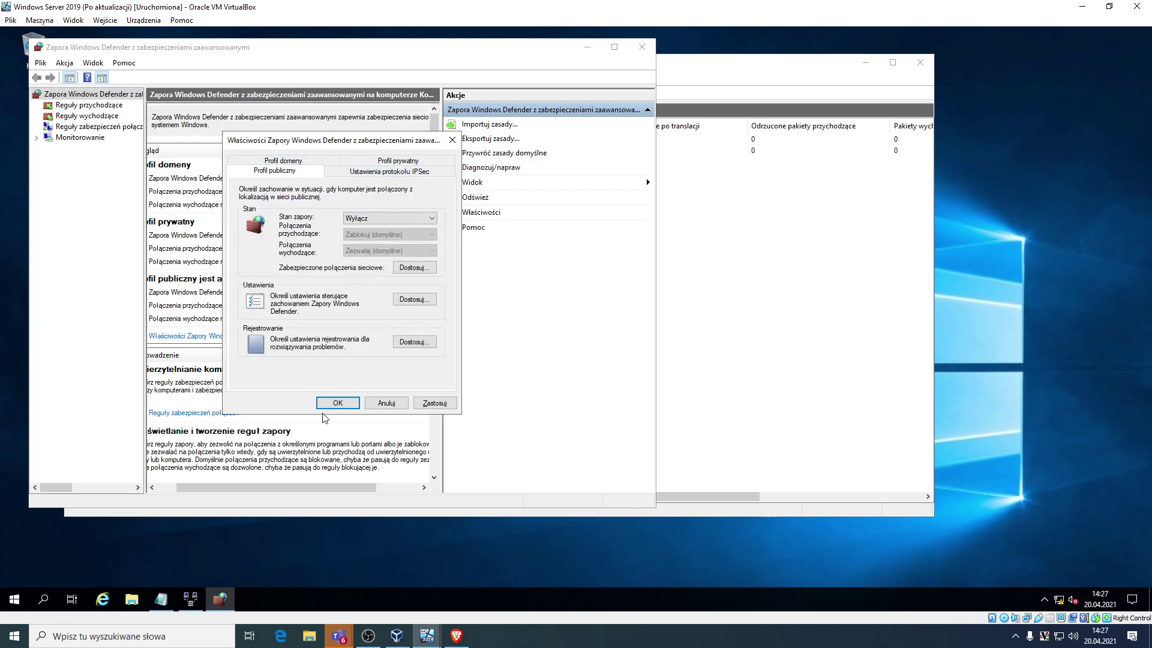
pyautogui.click(330, 402)
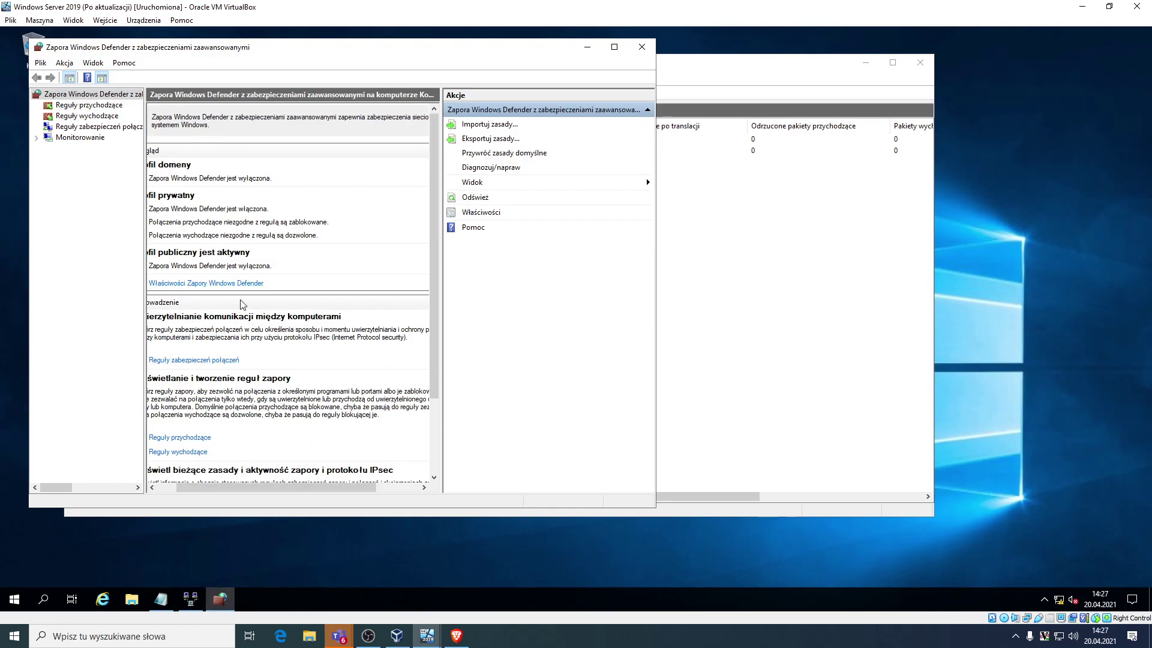
# - Set the firewall state of the private profile to Wyłącz and apply the change
pyautogui.click(205, 282)
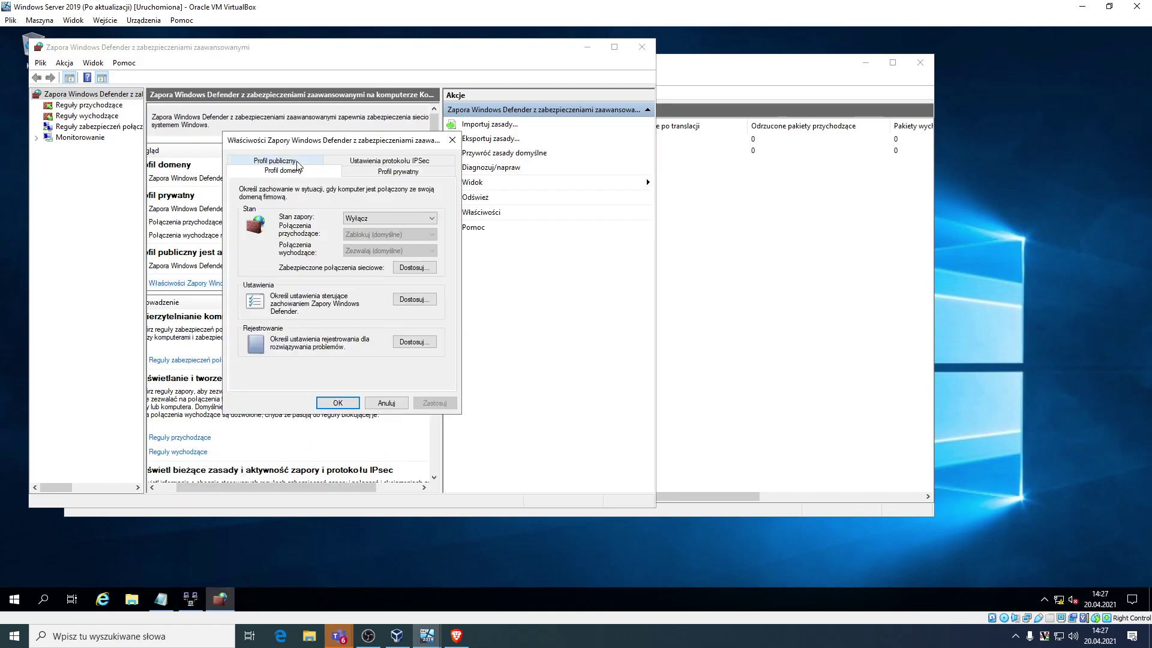
pyautogui.click(365, 174)
pyautogui.click(390, 218)
pyautogui.click(378, 238)
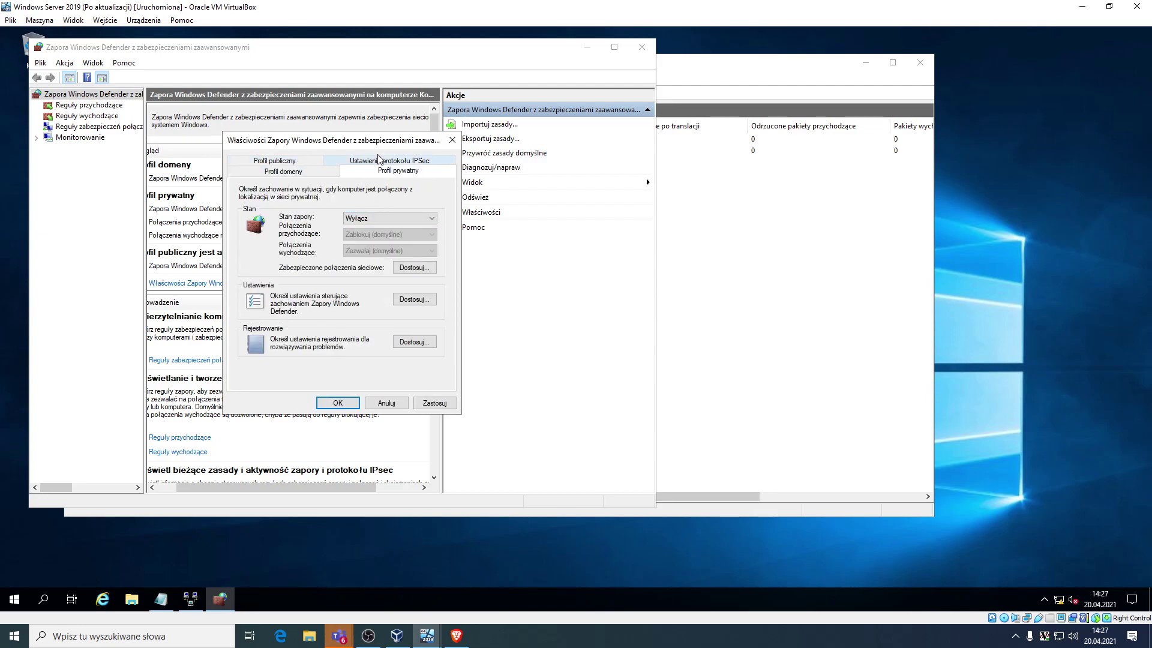
pyautogui.click(381, 171)
pyautogui.click(339, 403)
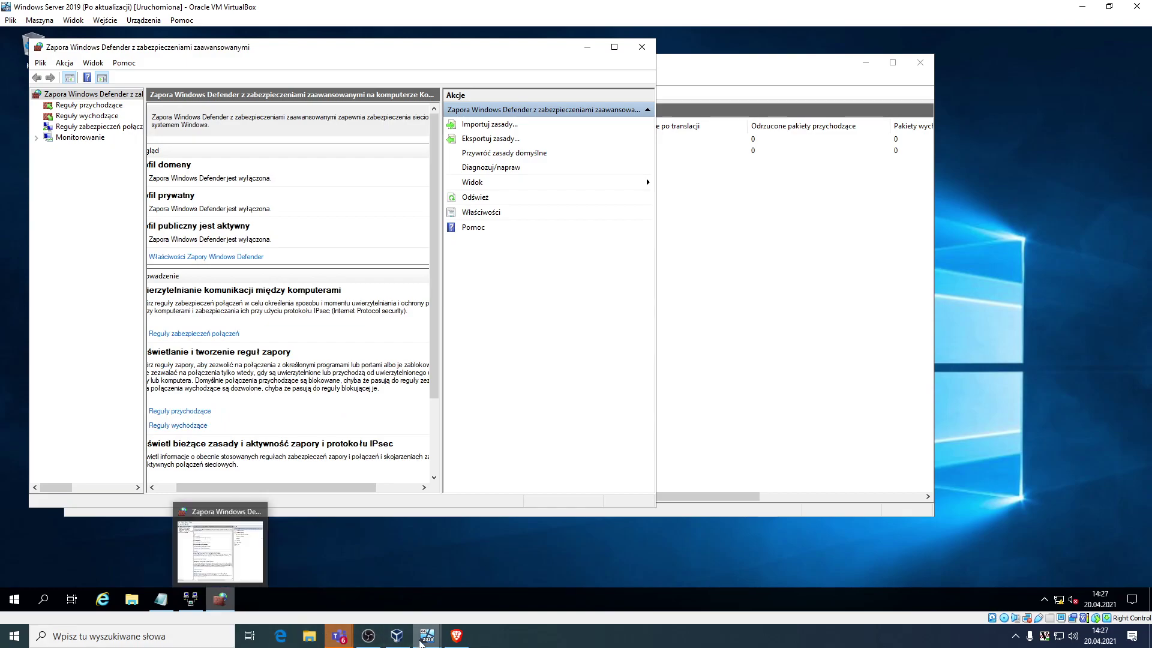
# - Switch to the Windows 10 client and ping 192.168.1.200 and google.pl from the command prompt
pyautogui.moveTo(426, 636)
pyautogui.click(475, 600)
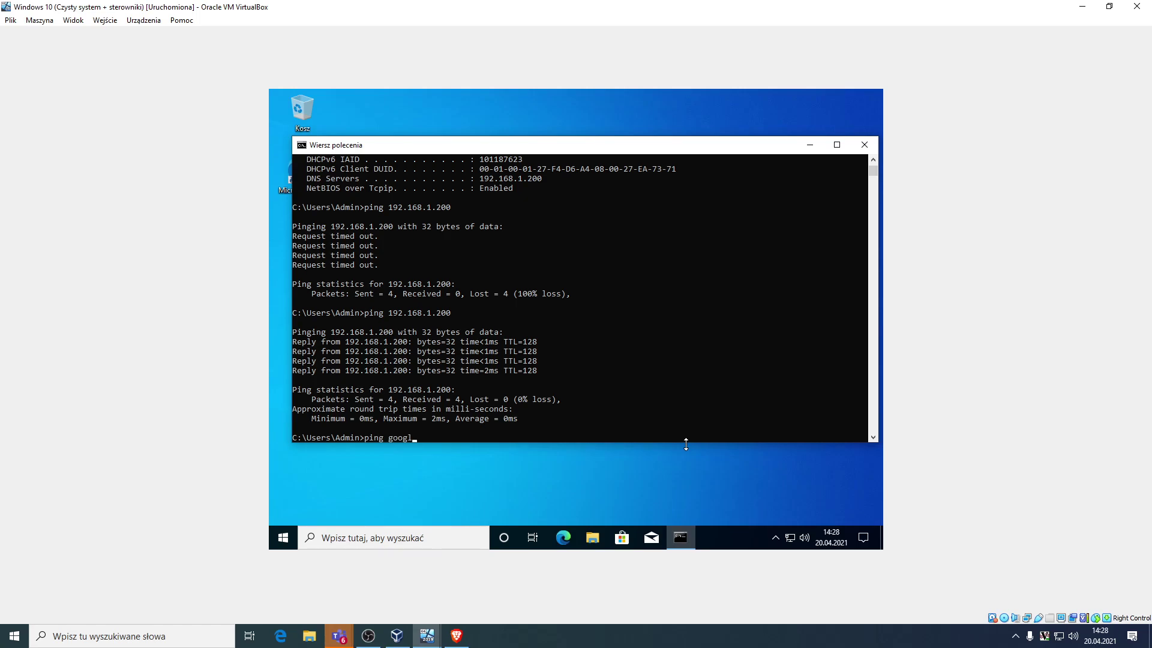
pyautogui.write('l')
pyautogui.press('Return')
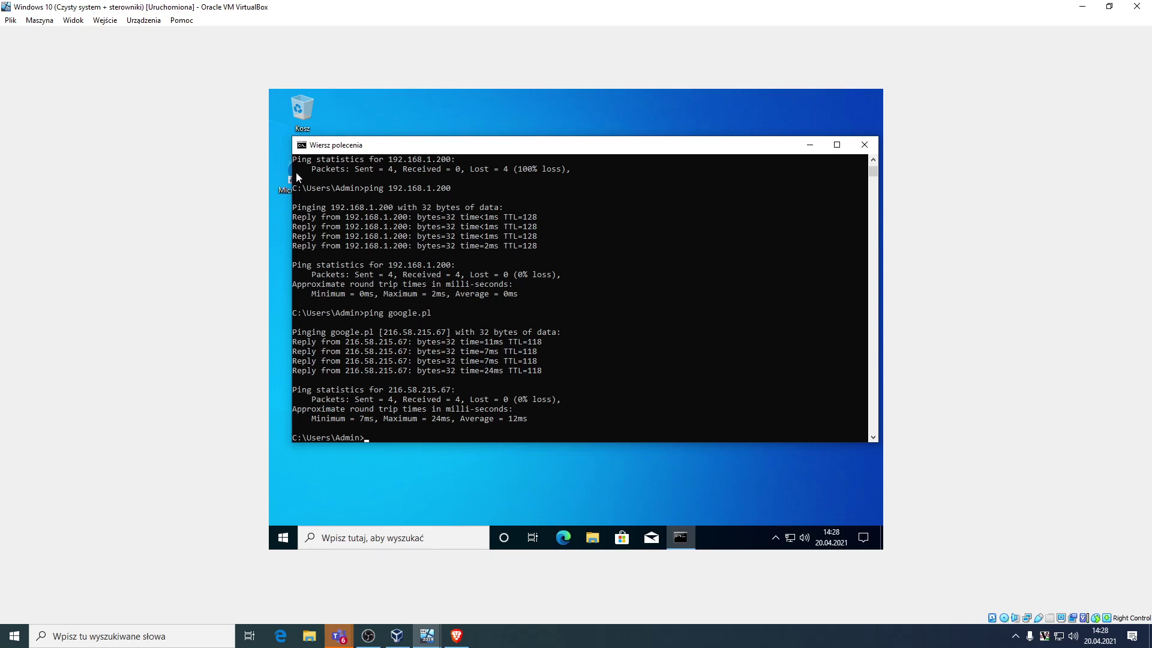
# - Return to Windows Server 2019 and set the firewall state to Włącz (zalecane) for the domain, private and public profiles
pyautogui.click(429, 634)
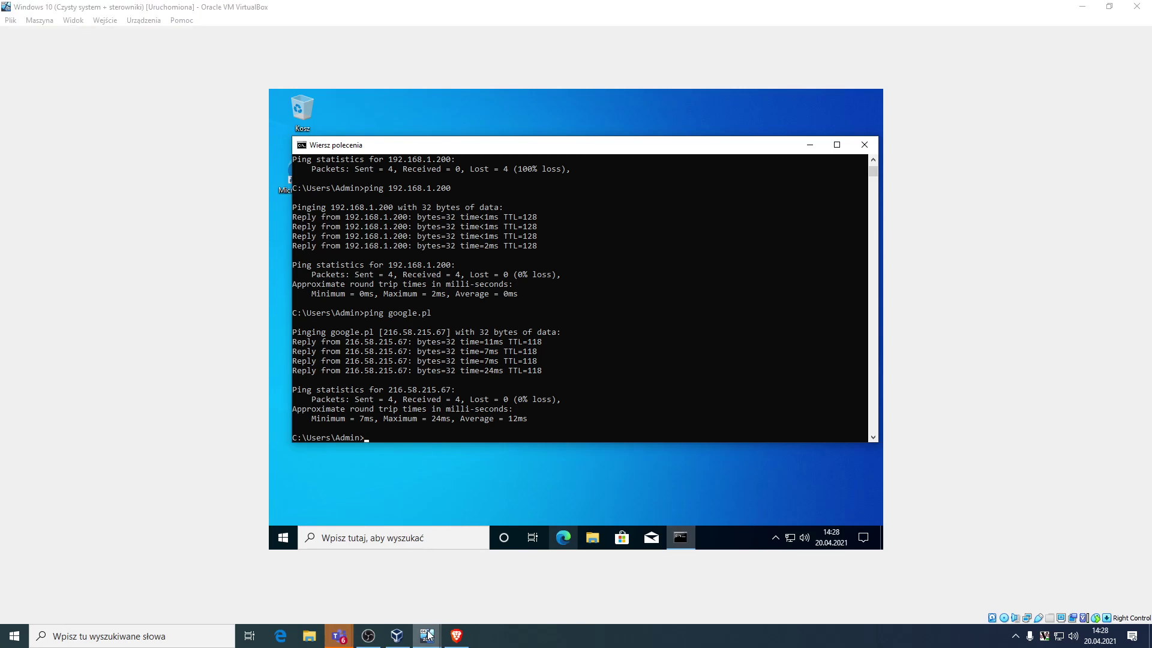
pyautogui.click(497, 585)
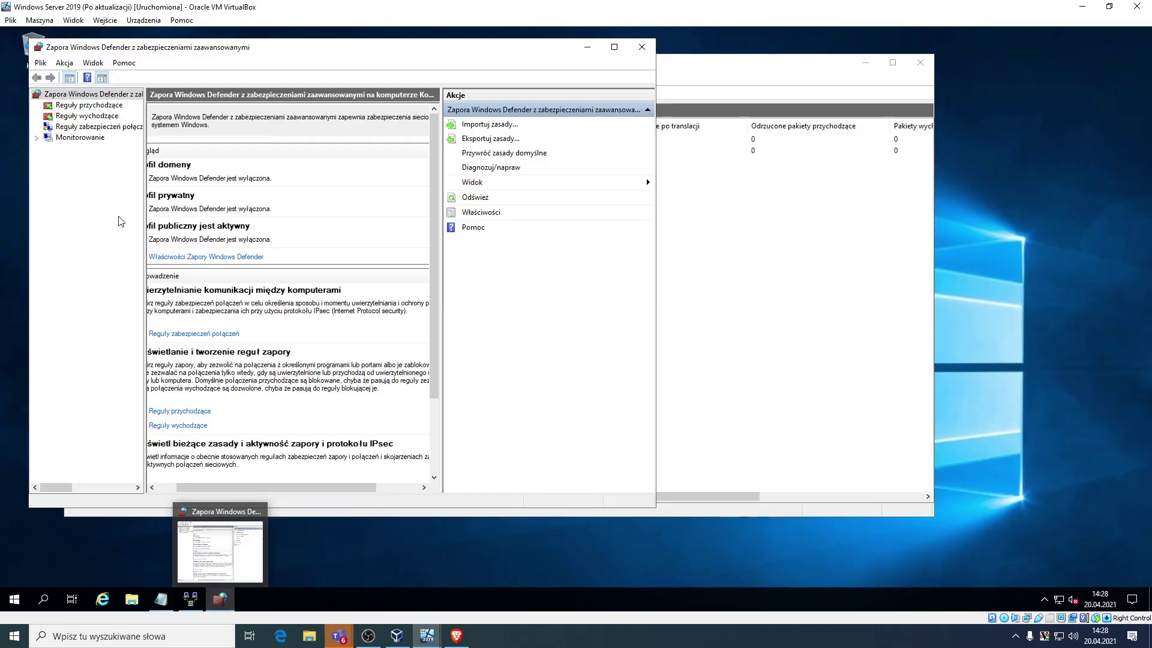
pyautogui.click(218, 256)
pyautogui.click(348, 220)
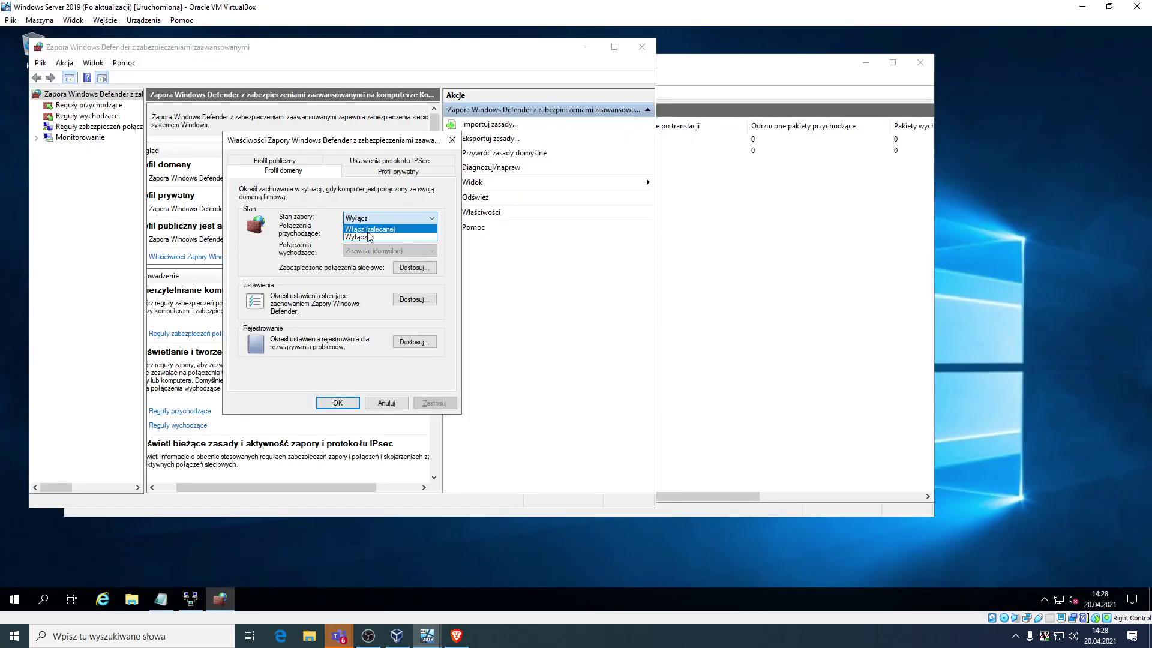
pyautogui.click(368, 229)
pyautogui.click(372, 171)
pyautogui.click(387, 218)
pyautogui.click(382, 230)
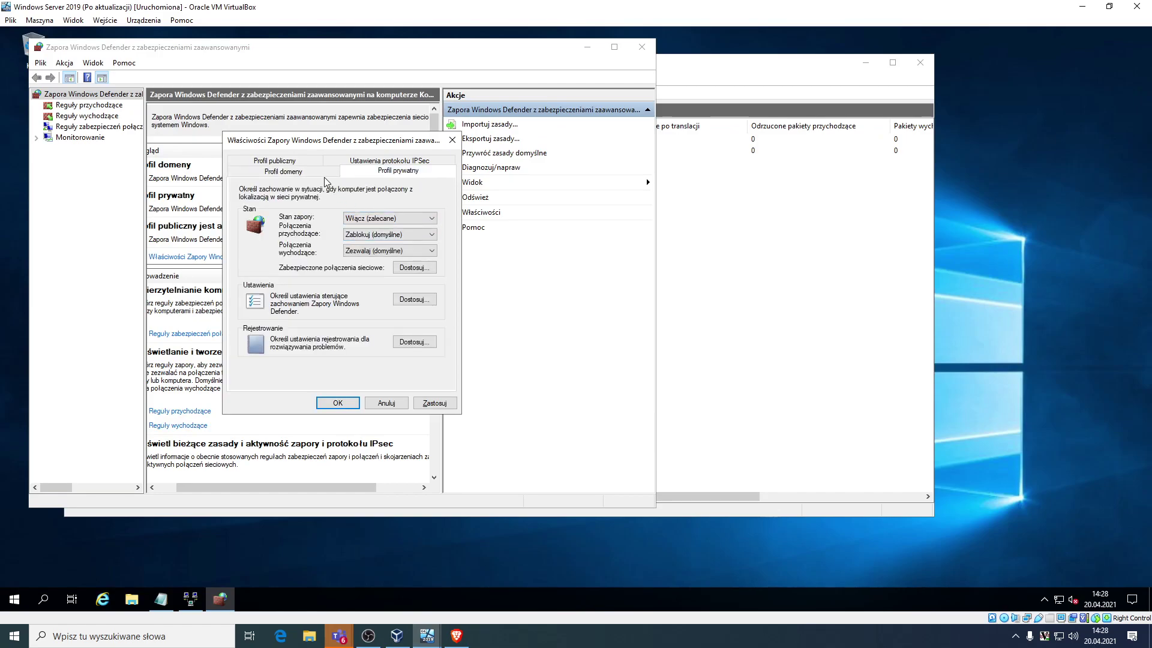
pyautogui.click(274, 161)
pyautogui.click(387, 218)
pyautogui.click(382, 230)
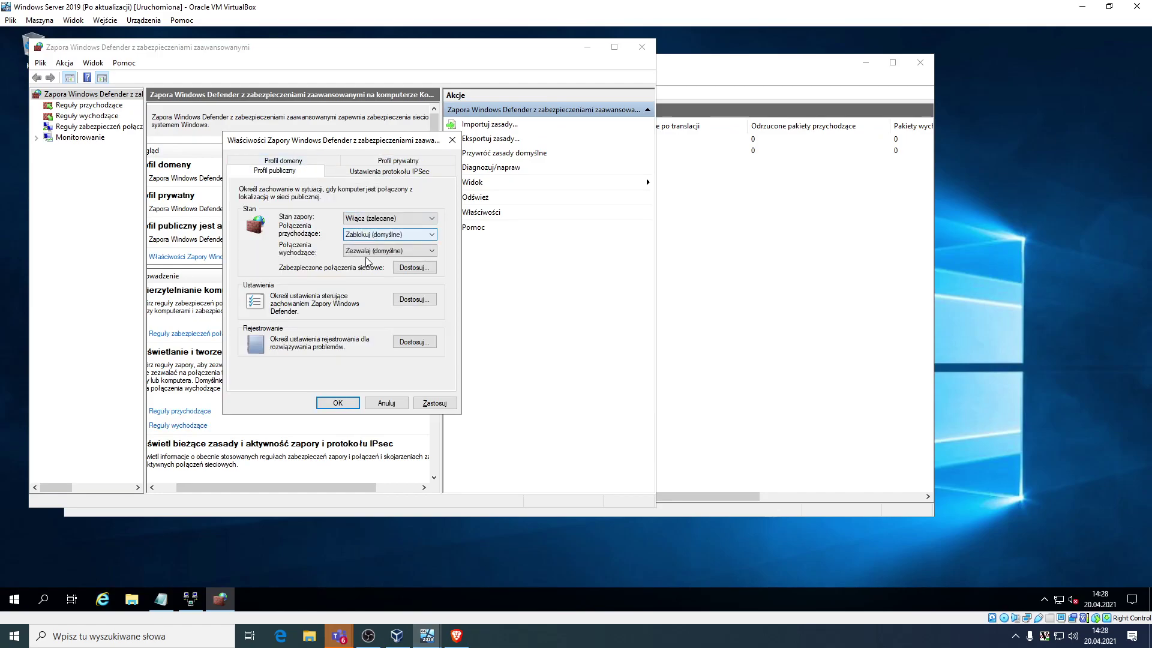
pyautogui.click(354, 406)
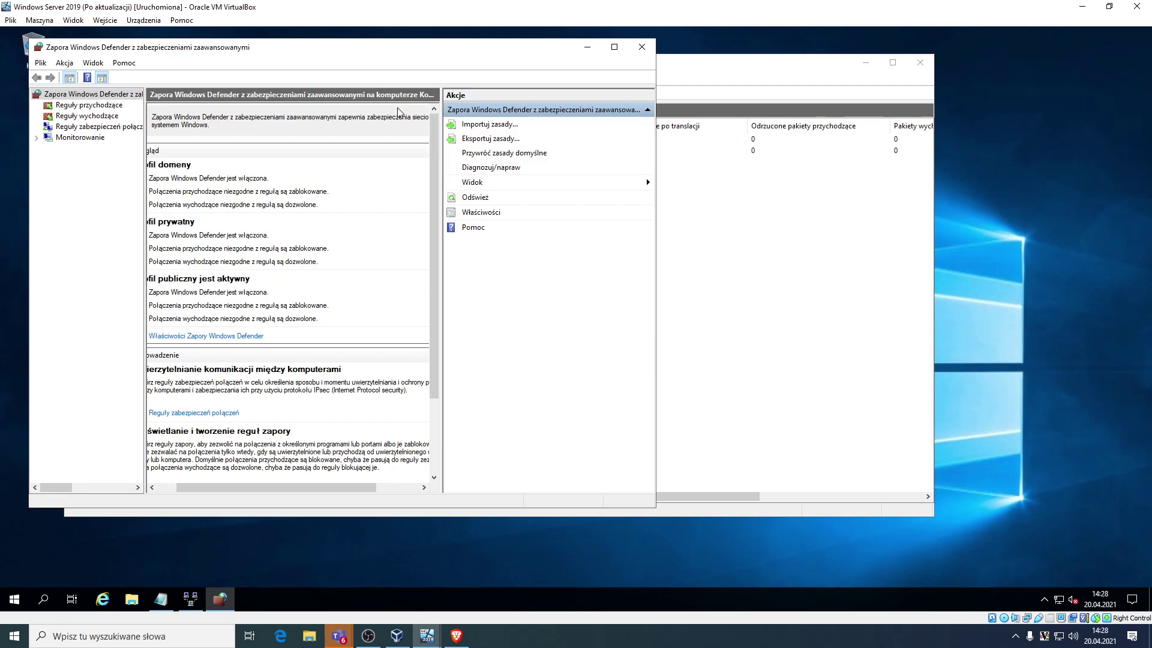
# - Open the server's Ethernet settings and the Network and Sharing Center, and inspect the LAN connection's status
pyautogui.rightClick(1057, 597)
pyautogui.click(1052, 582)
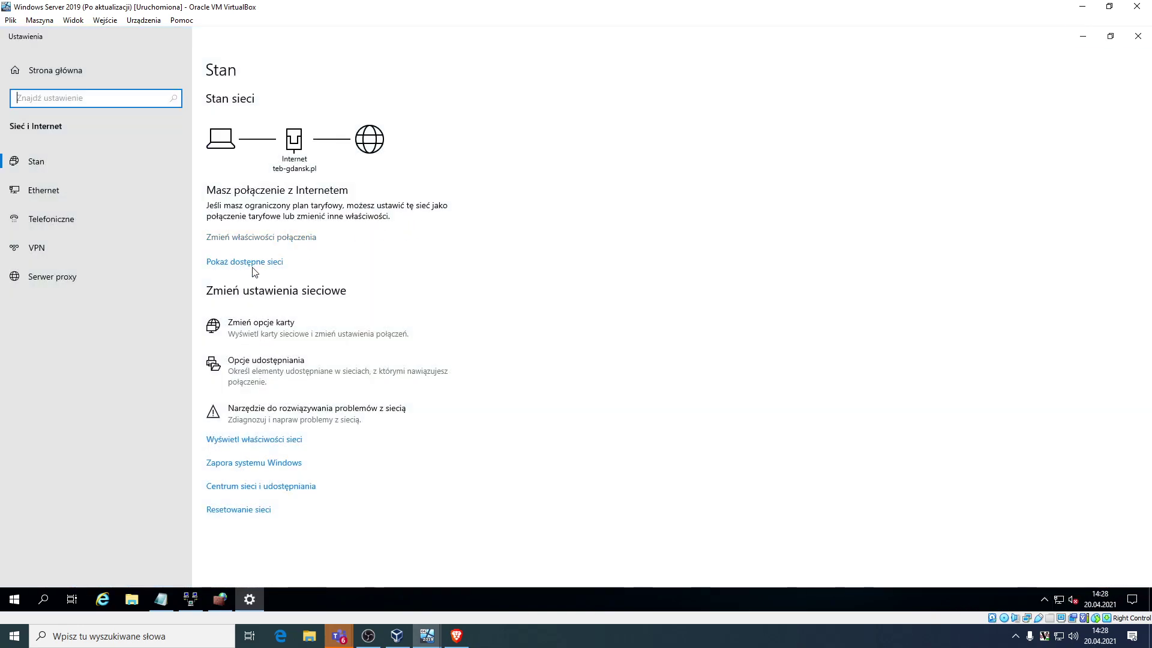
pyautogui.click(75, 187)
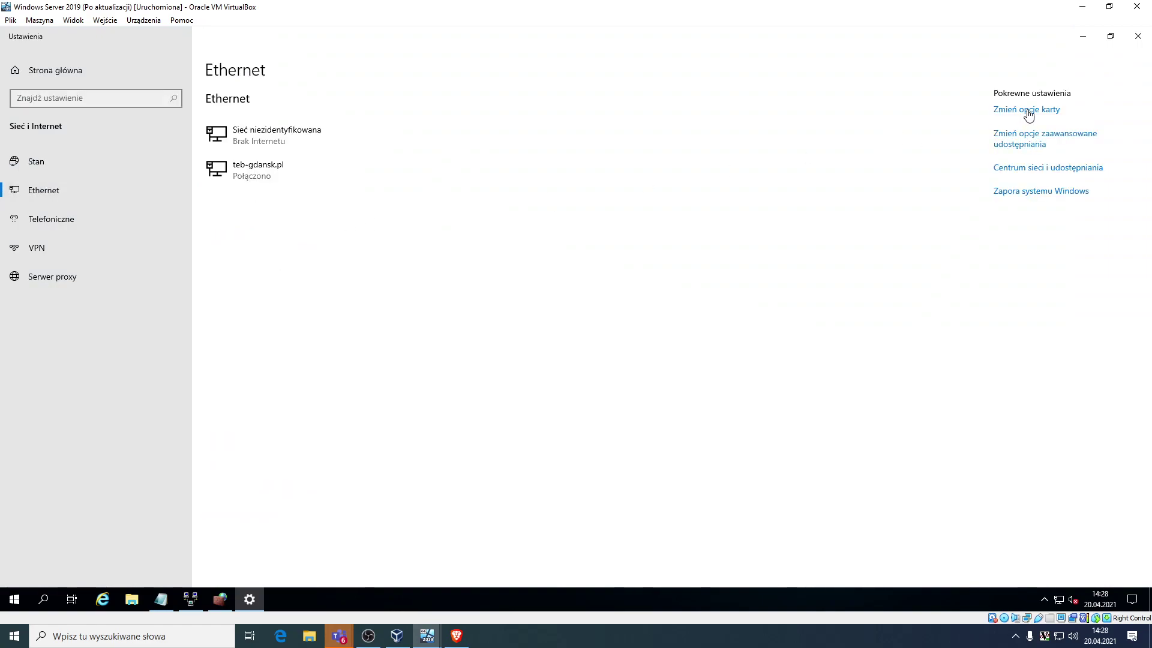
pyautogui.click(1045, 173)
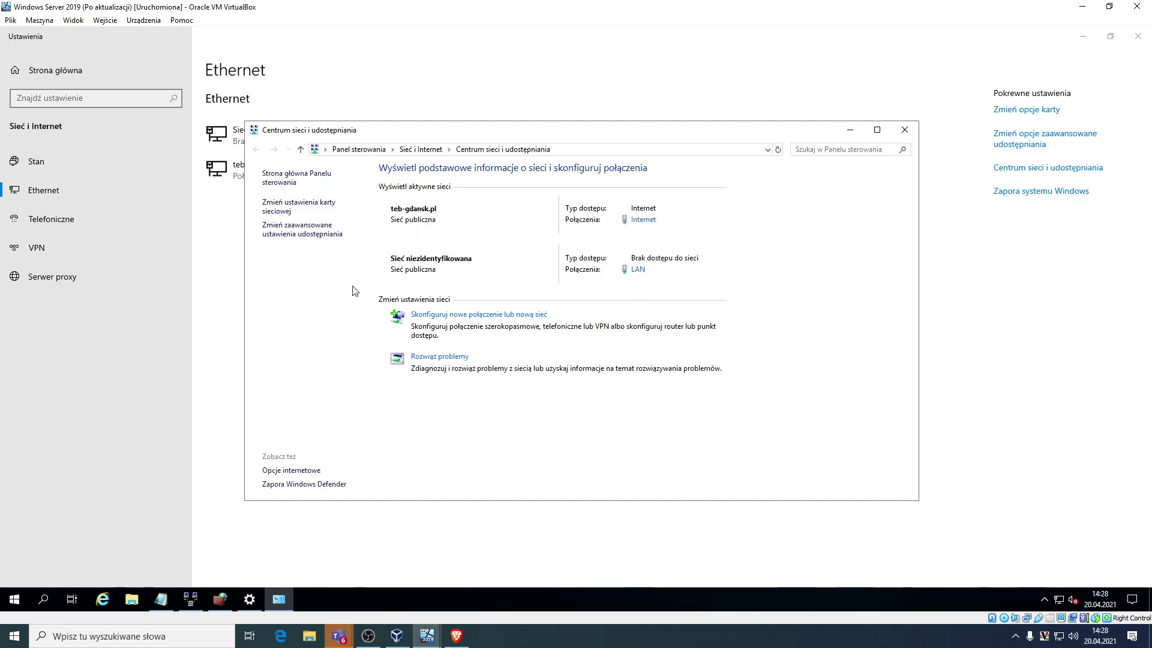
pyautogui.click(635, 270)
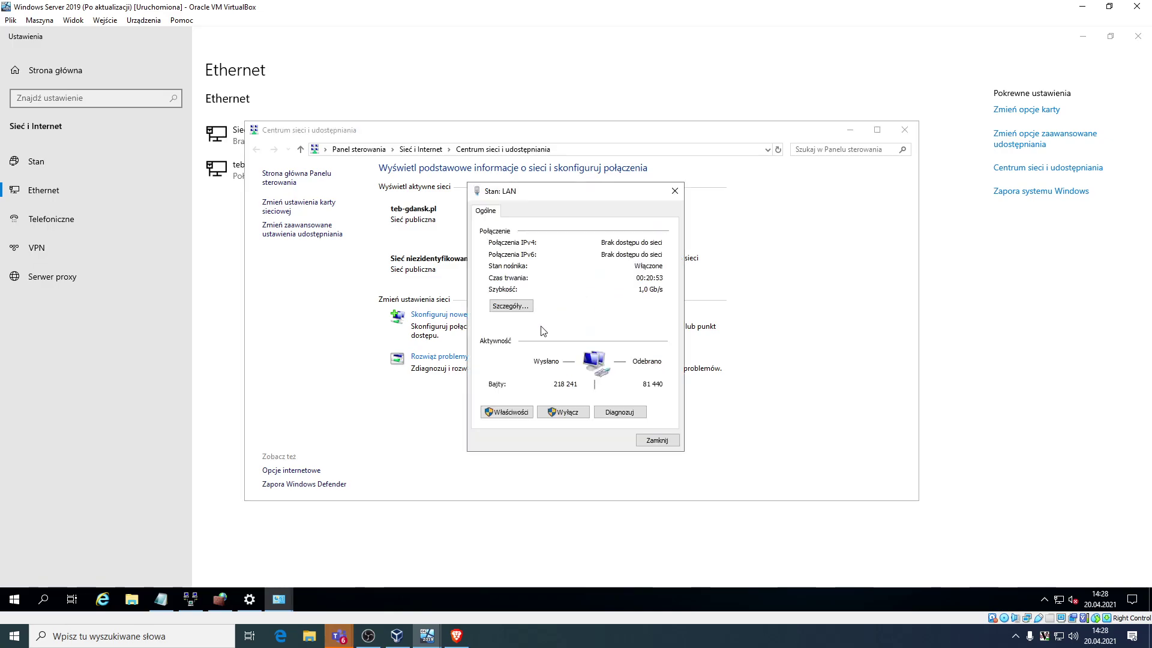
pyautogui.click(677, 194)
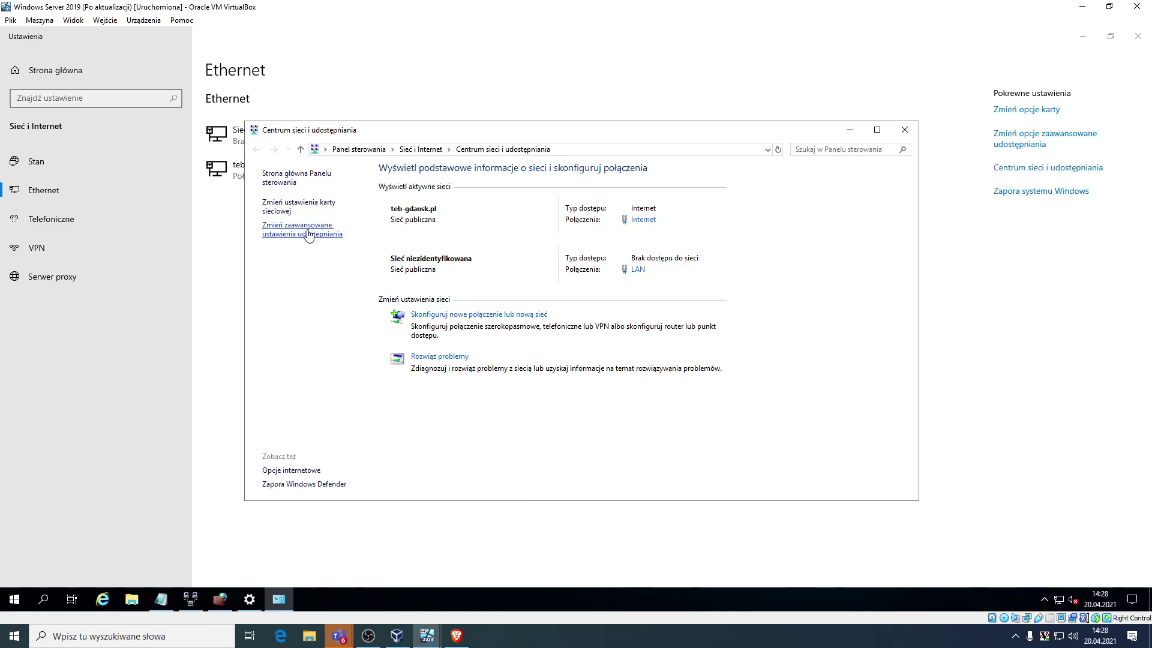
# - Inspect the LAN adapter's networking and sharing properties in Network Connections for a network profile setting
pyautogui.click(334, 210)
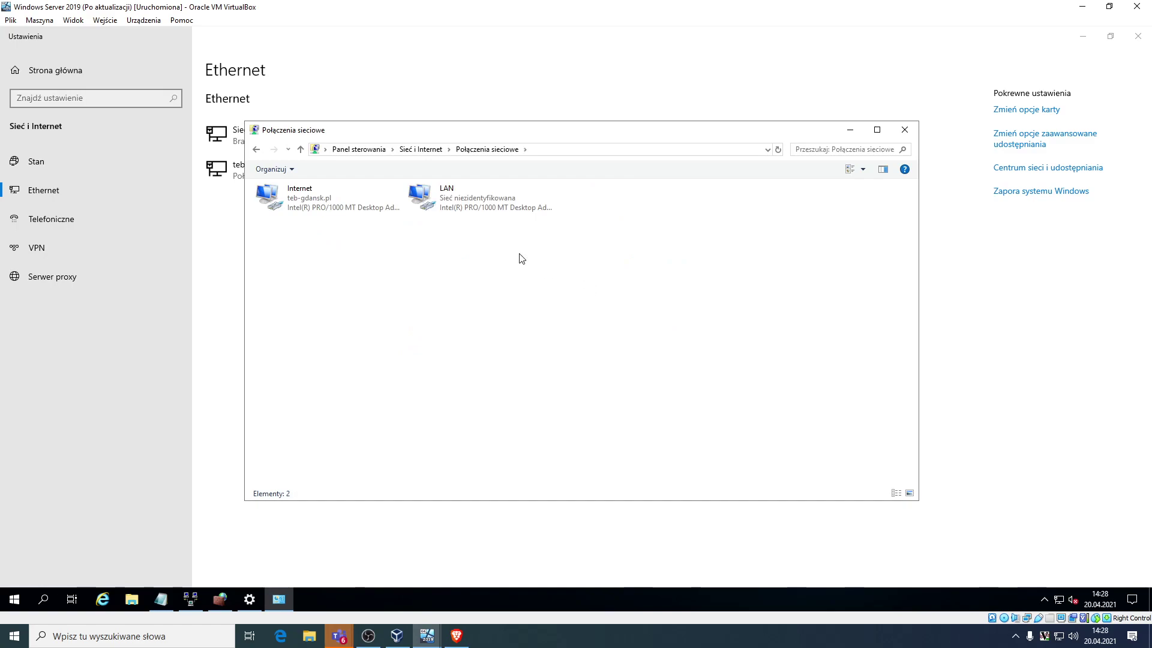
pyautogui.rightClick(408, 203)
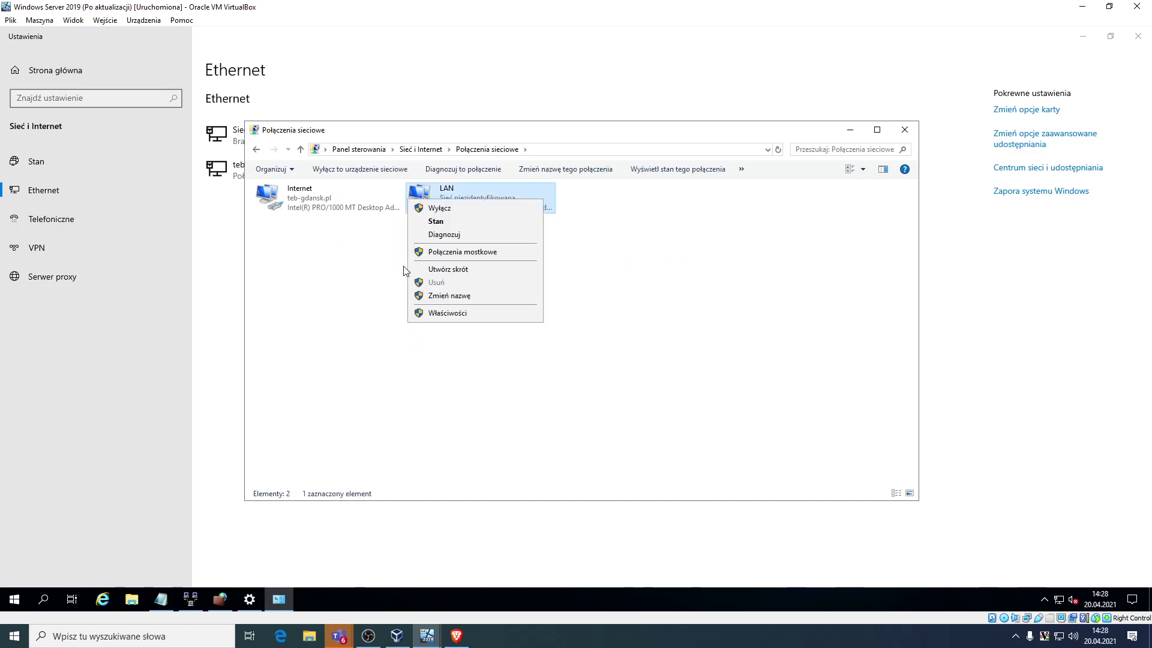
pyautogui.click(436, 318)
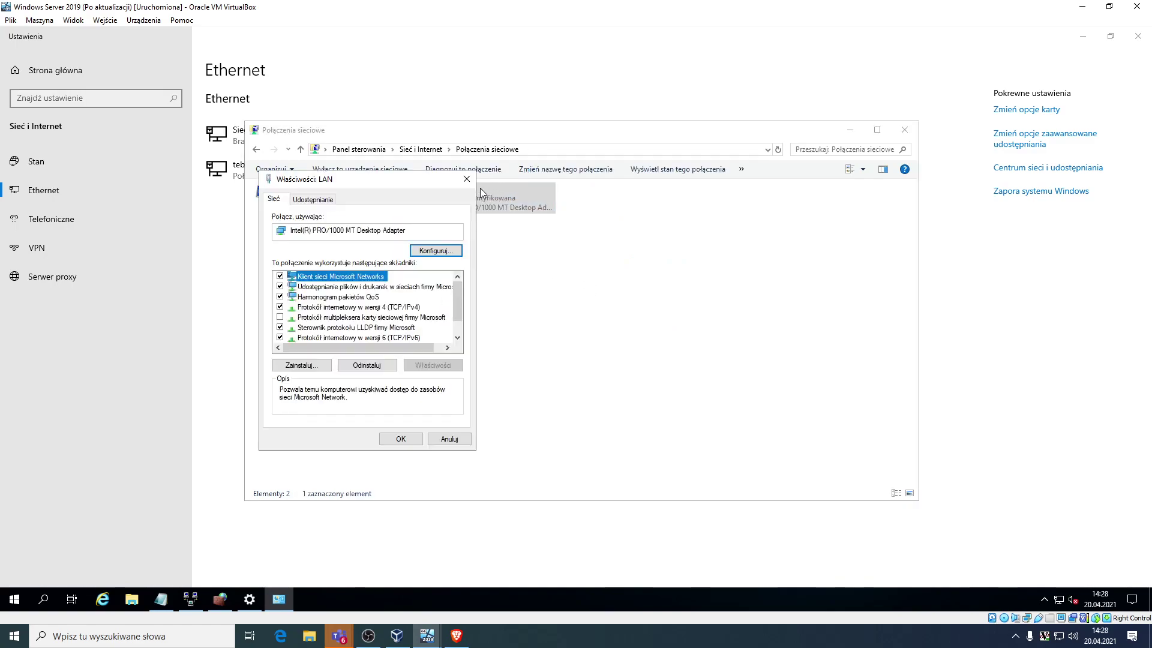
pyautogui.click(311, 200)
pyautogui.click(273, 200)
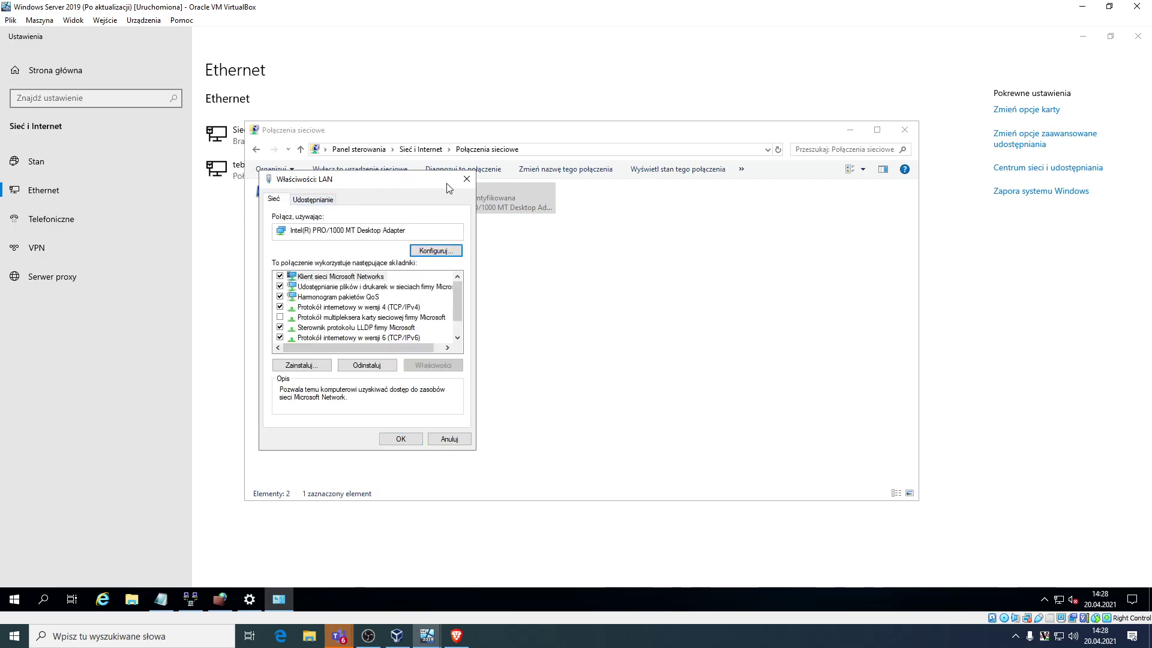
pyautogui.click(466, 179)
pyautogui.click(274, 169)
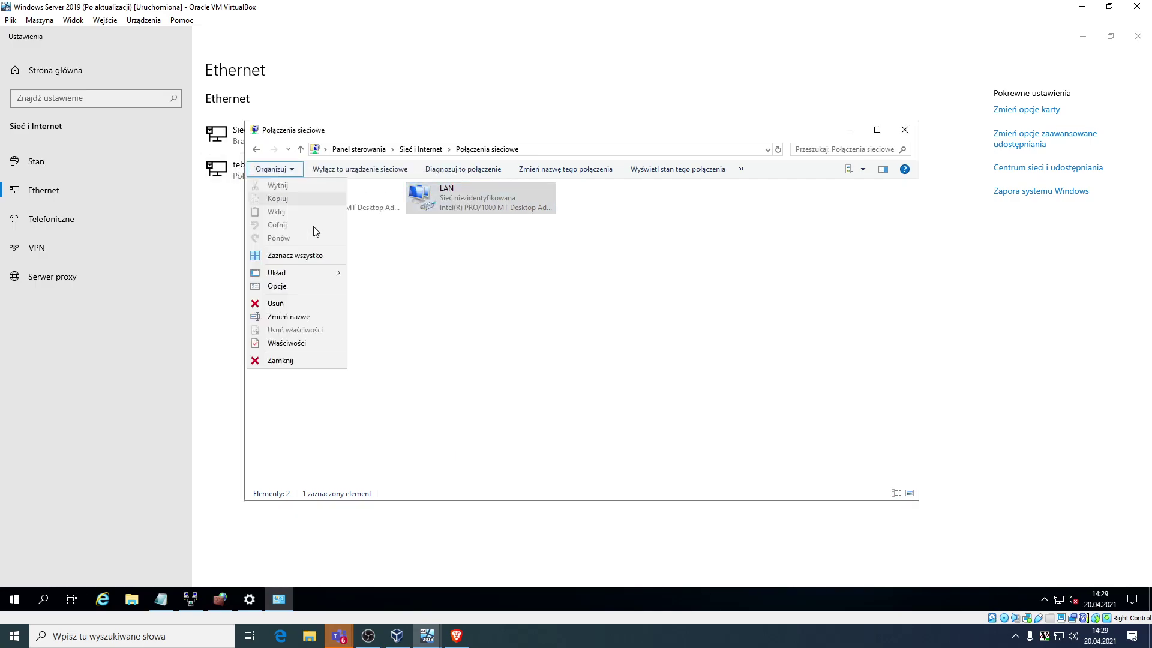
pyautogui.click(512, 290)
pyautogui.click(512, 290)
pyautogui.click(905, 129)
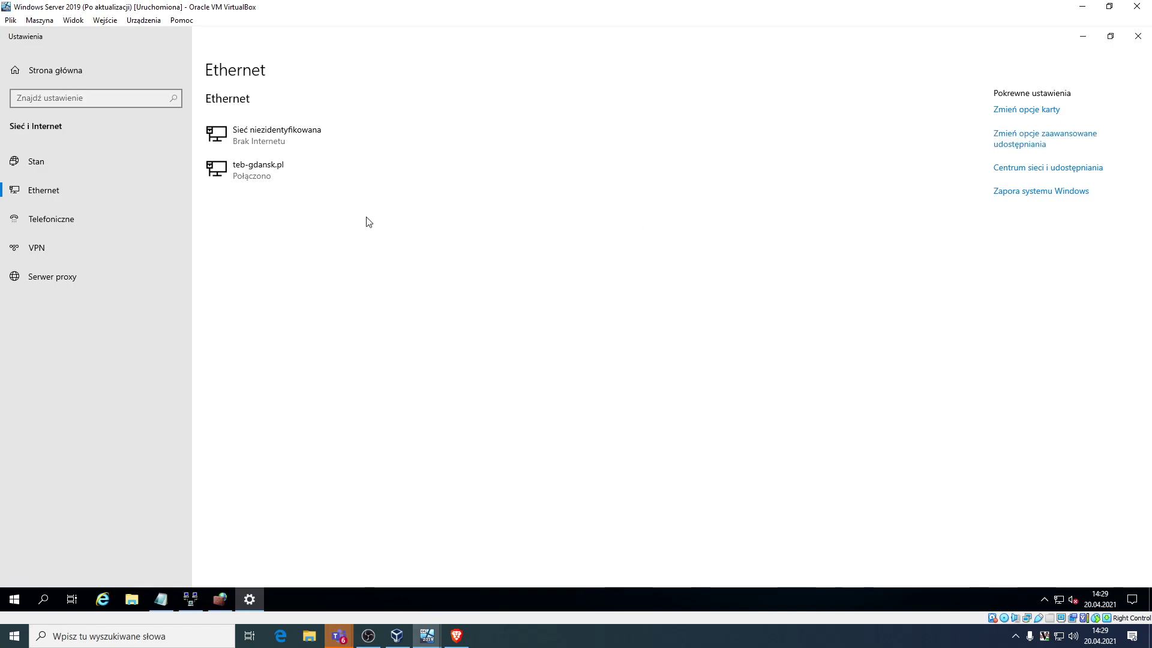
# - Review the advanced sharing options for the private, public and all-networks profiles, leaving without changes
pyautogui.click(1000, 145)
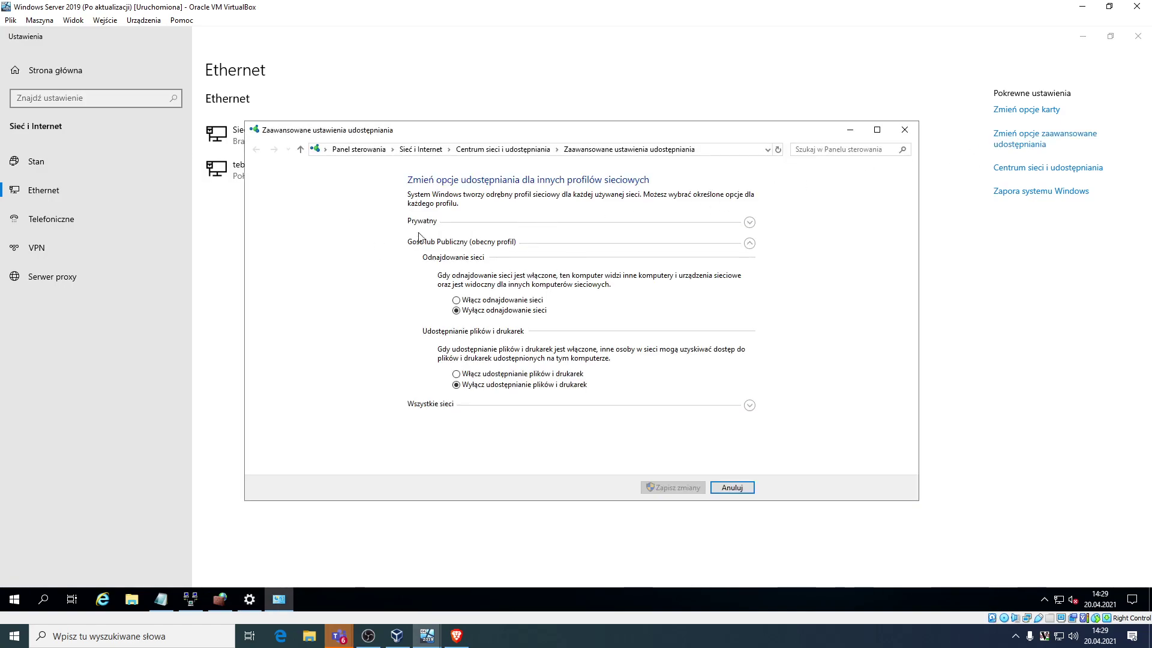
pyautogui.click(555, 223)
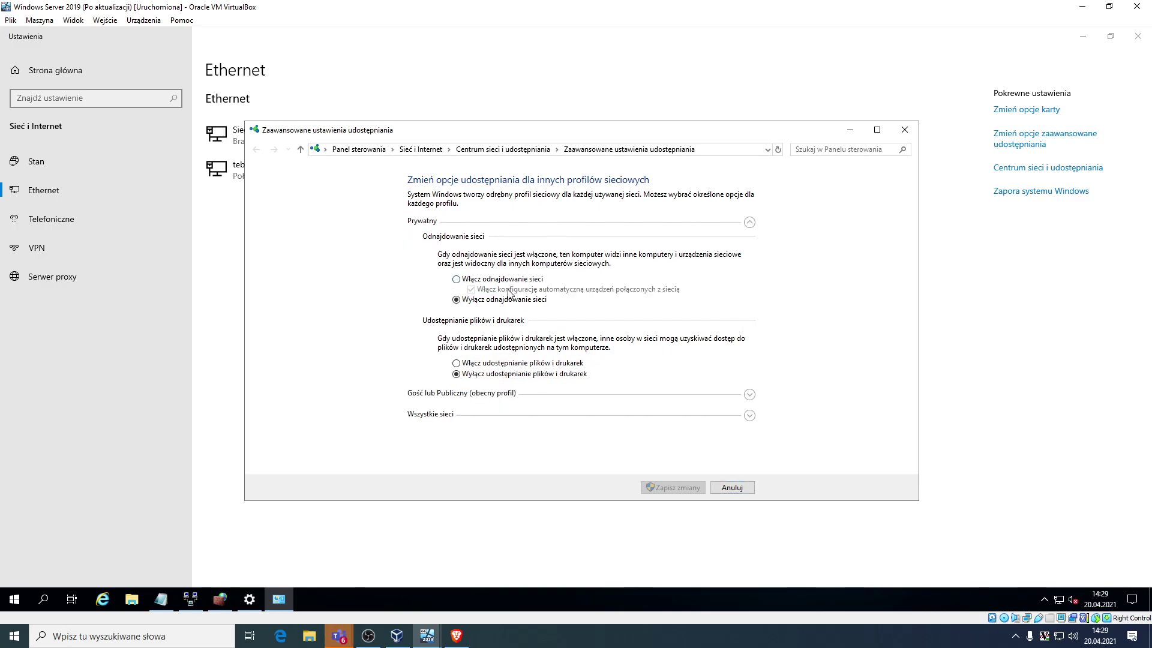
pyautogui.click(619, 414)
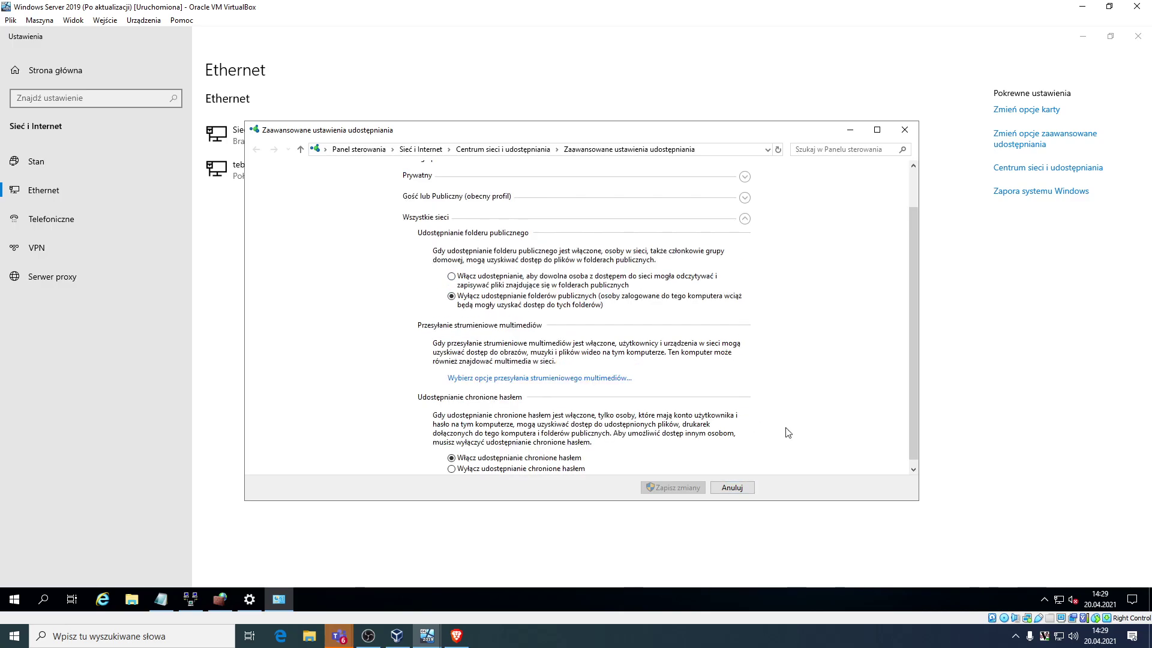
pyautogui.click(744, 488)
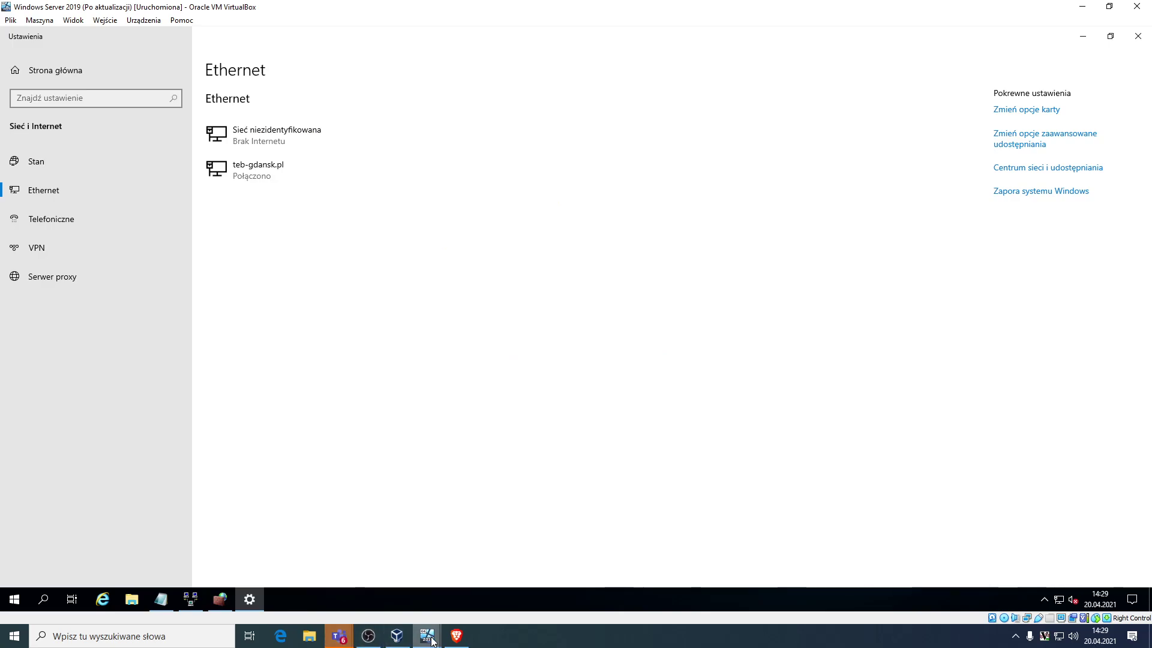
# - Switch to the Brave browser and search Google in a new tab for "windows change network to private"
pyautogui.click(414, 603)
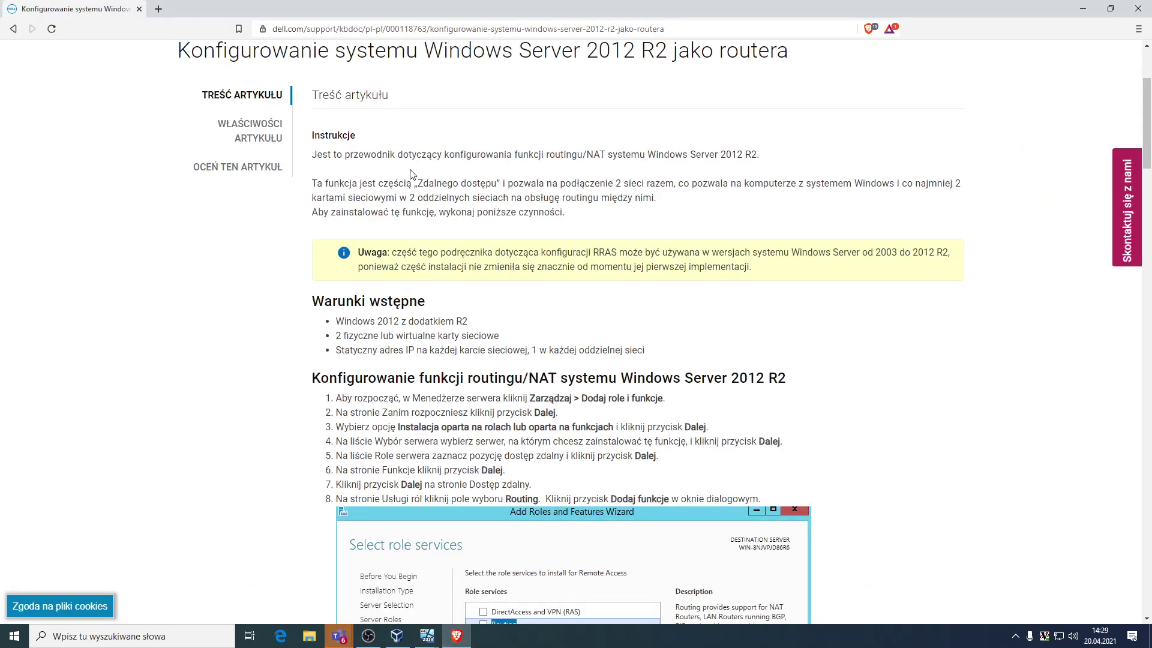
pyautogui.hotkey('ctrl', 't')
pyautogui.write('windows c')
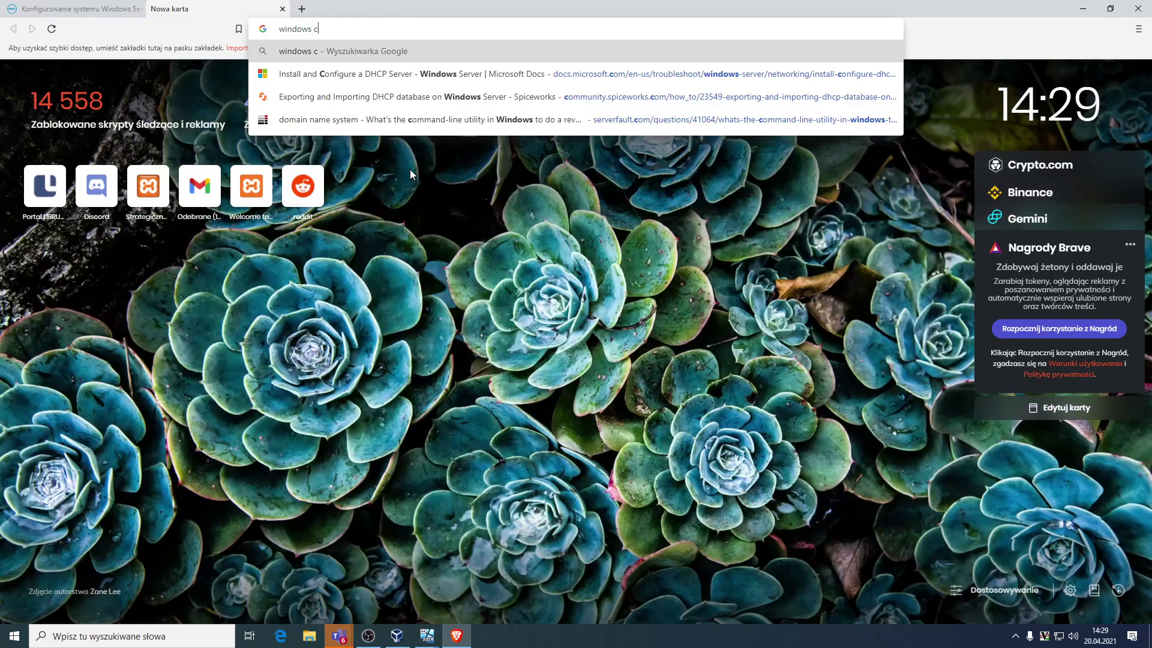
pyautogui.write('hange network')
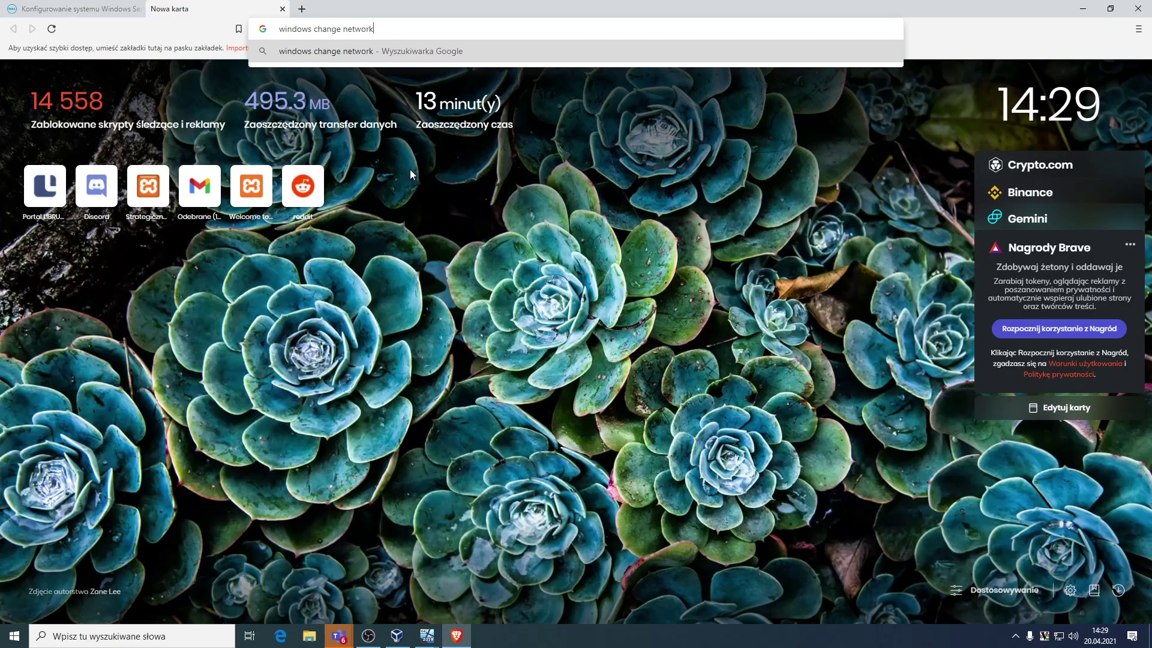
pyautogui.write(' to private')
pyautogui.press('Return')
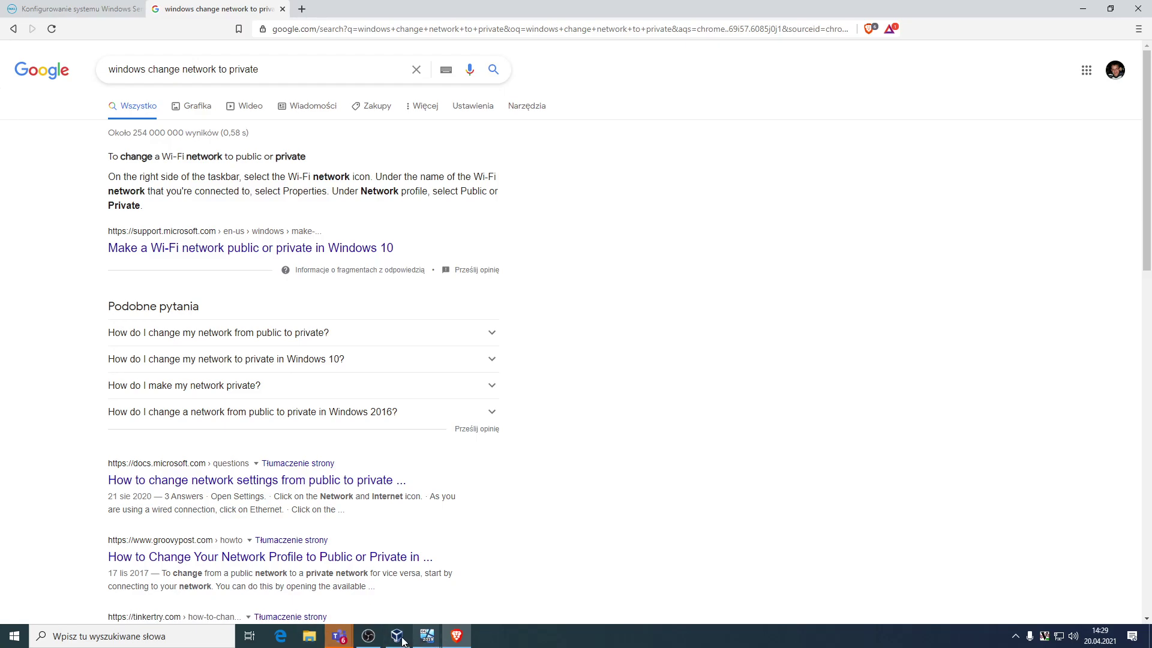
# - Read the Microsoft Q&A answer on changing network settings from public to private and return to the Windows Server 2019 virtual machine
pyautogui.click(303, 482)
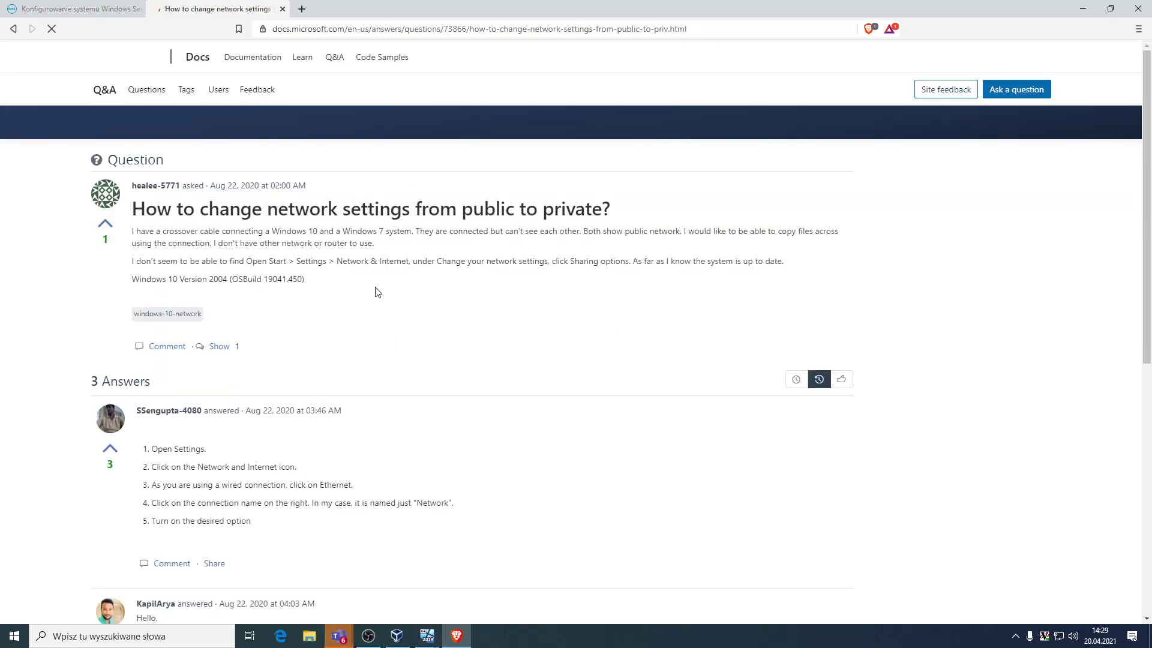
pyautogui.scroll(-2, 359, 300)
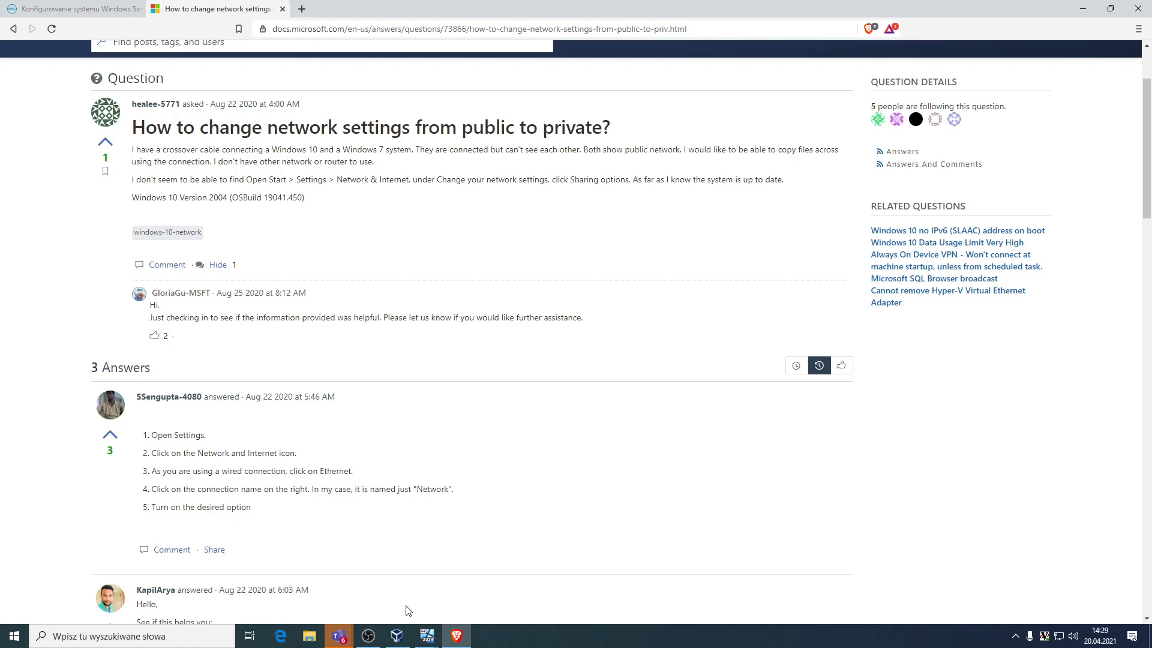
pyautogui.moveTo(438, 641)
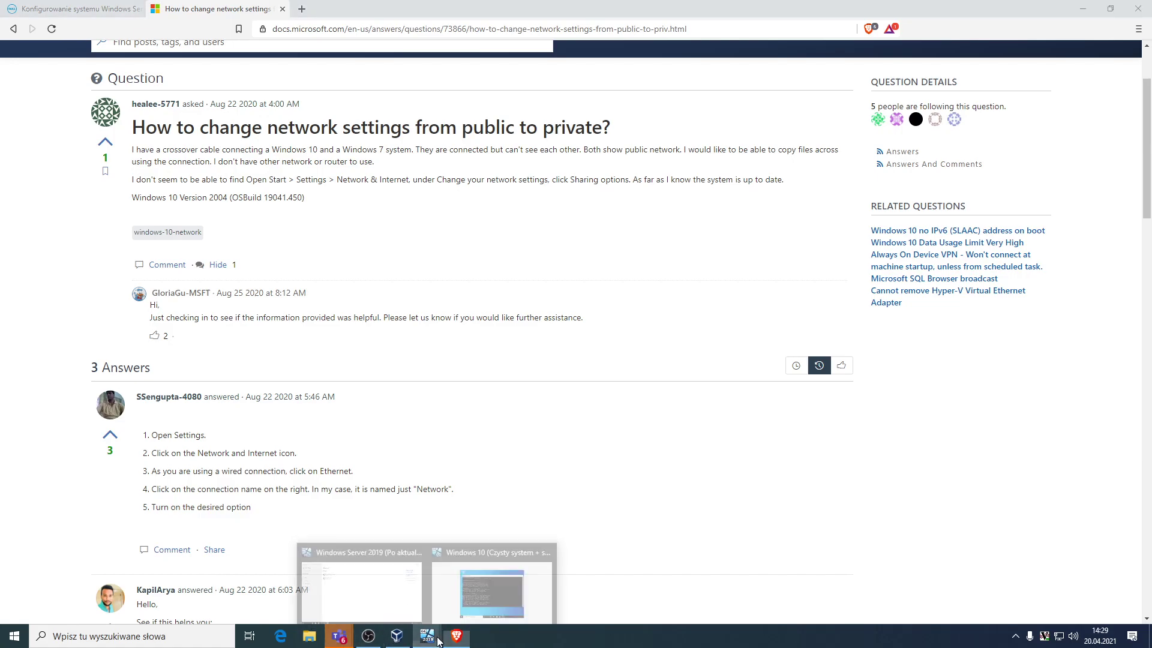
pyautogui.click(456, 596)
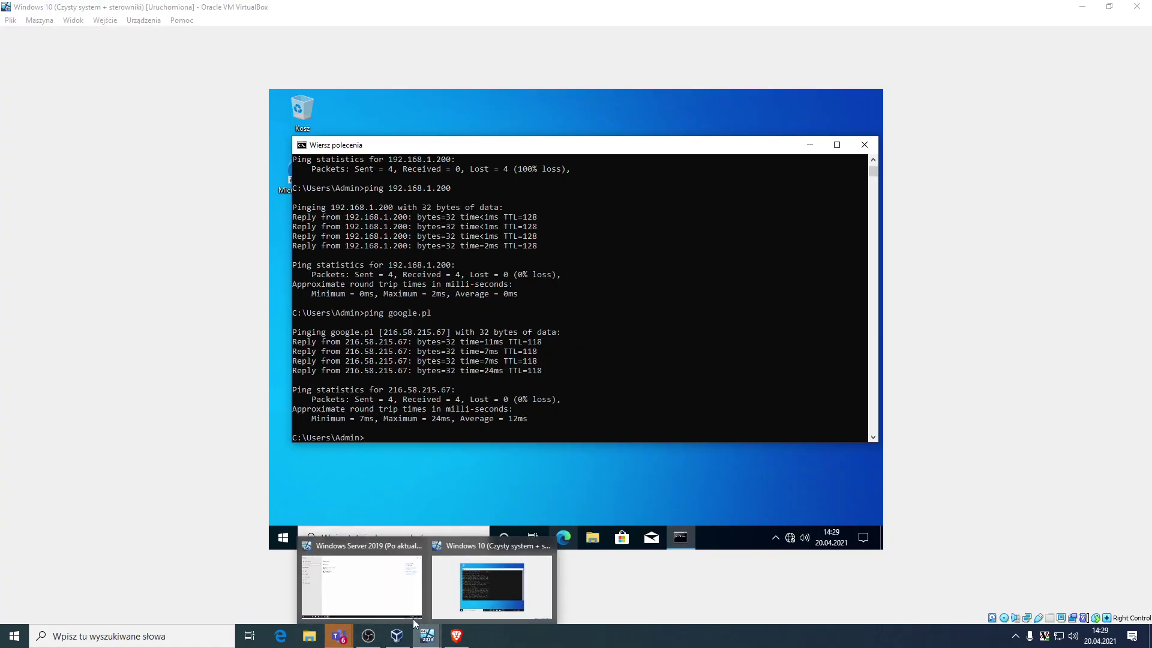
pyautogui.click(414, 618)
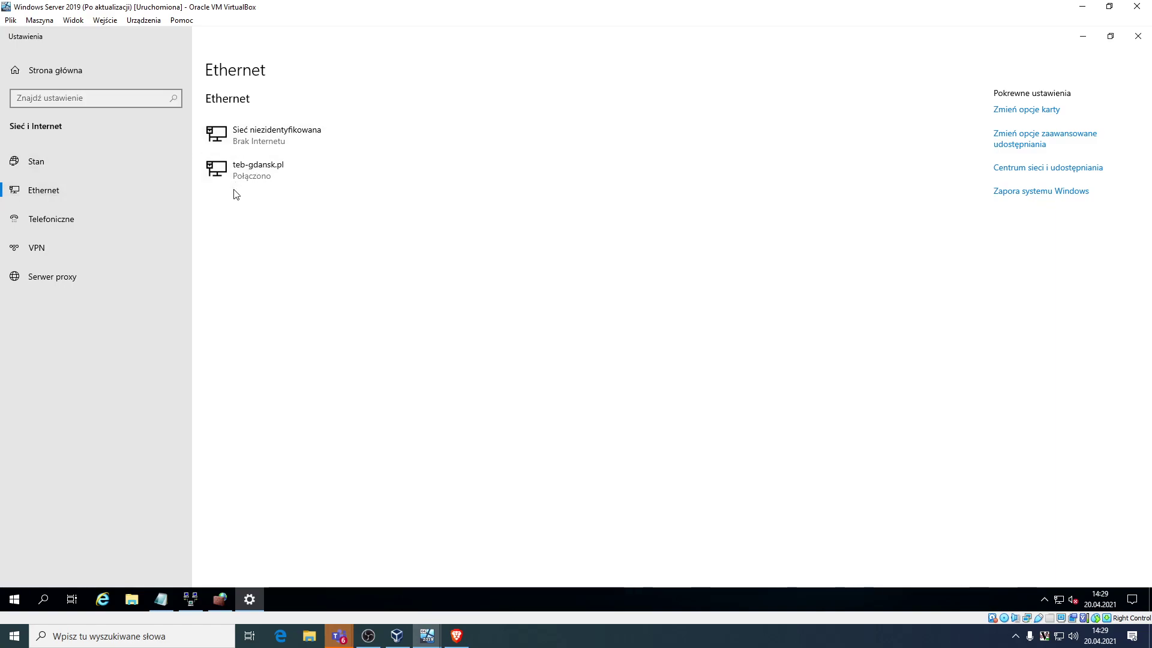
# - Compare the settings of the teb-gdansk.pl network and the unidentified network for a network profile option, and close Settings
pyautogui.click(288, 169)
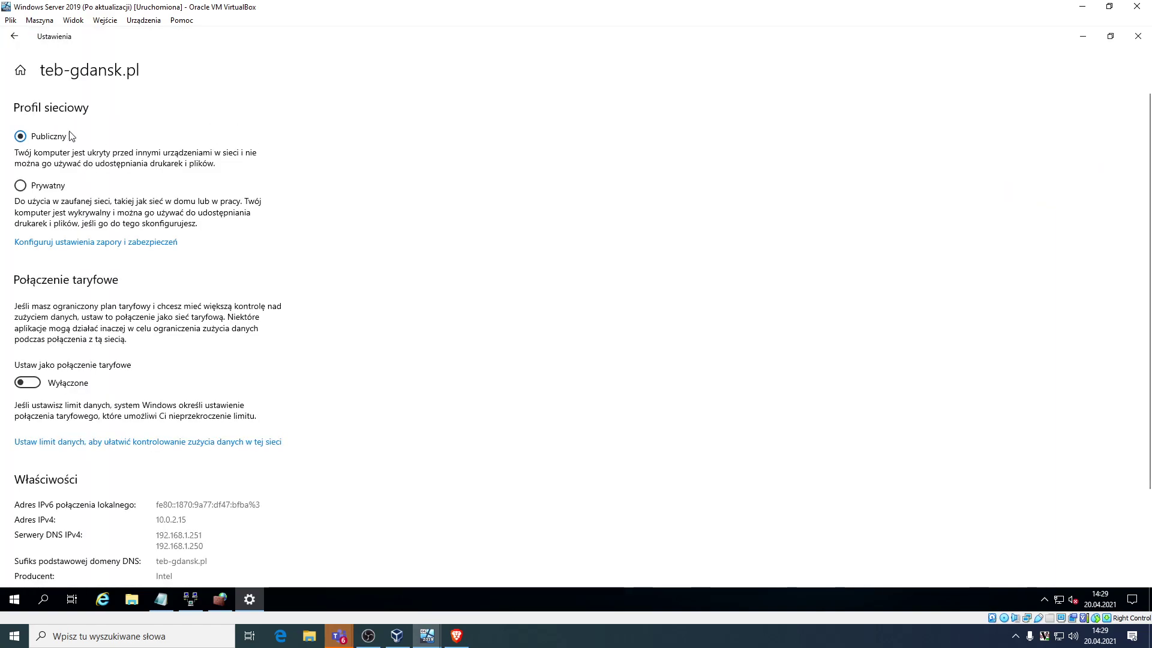
pyautogui.click(15, 36)
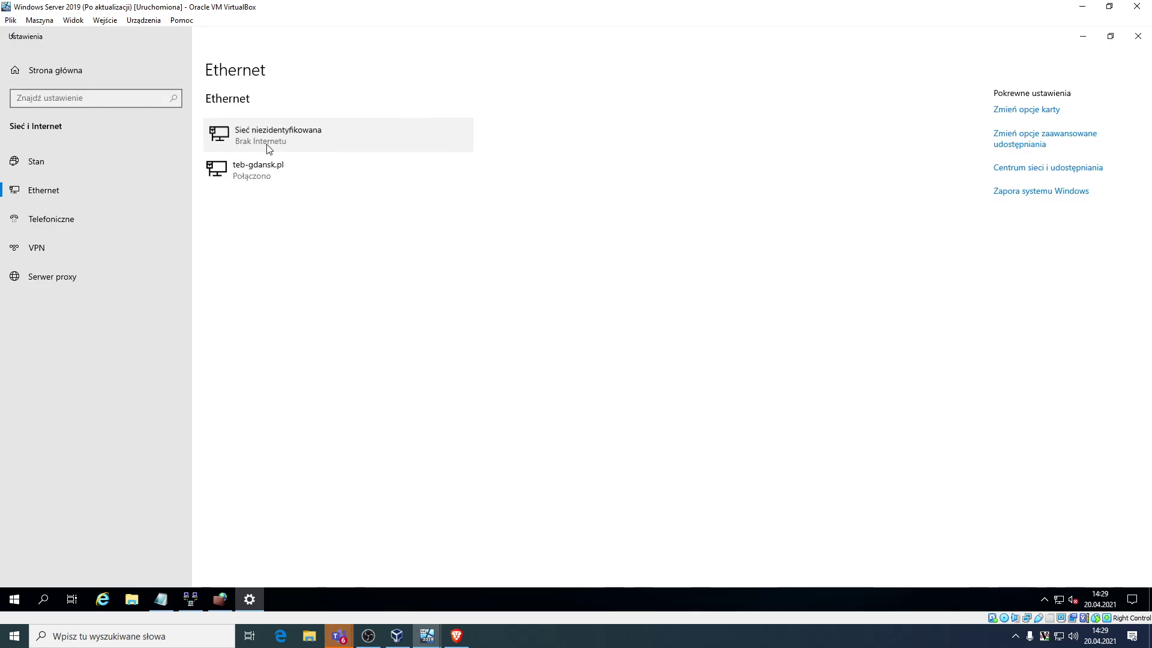
pyautogui.click(269, 147)
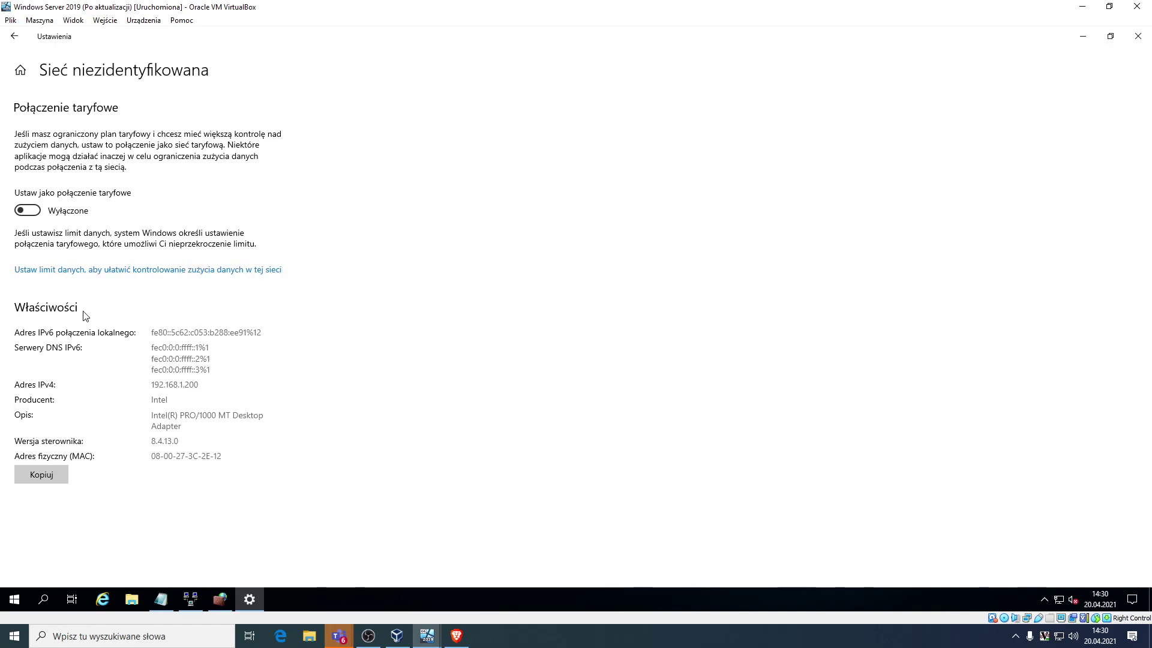
pyautogui.click(17, 45)
pyautogui.click(309, 144)
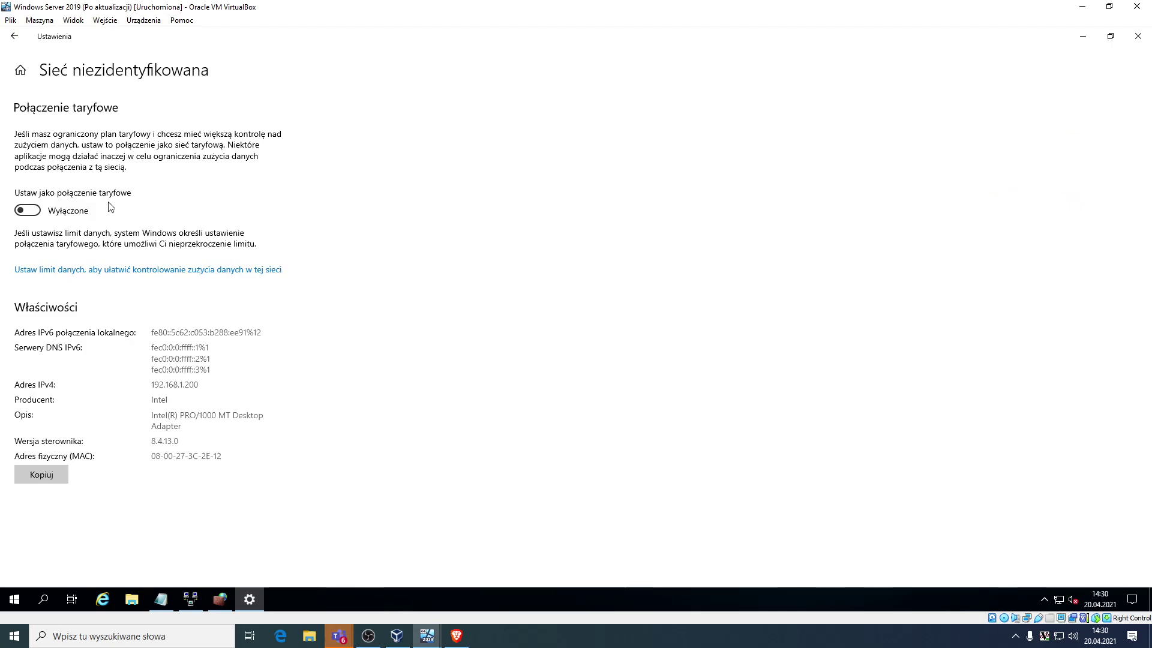
pyautogui.click(15, 36)
pyautogui.click(311, 179)
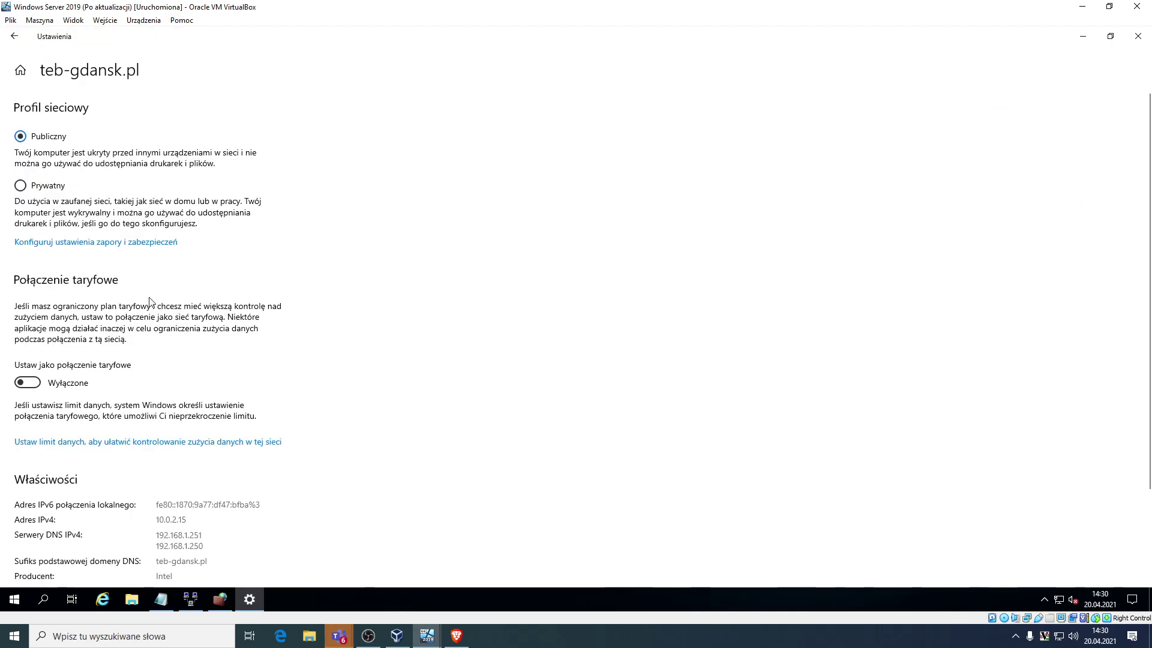
pyautogui.click(15, 36)
pyautogui.click(308, 144)
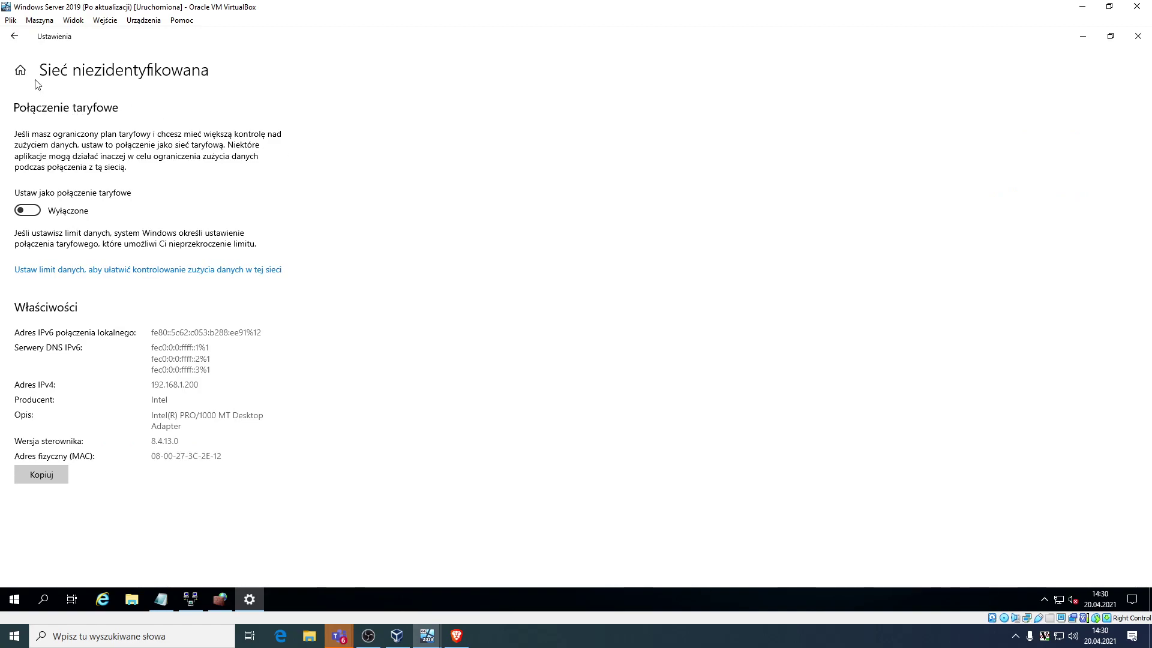
pyautogui.click(15, 36)
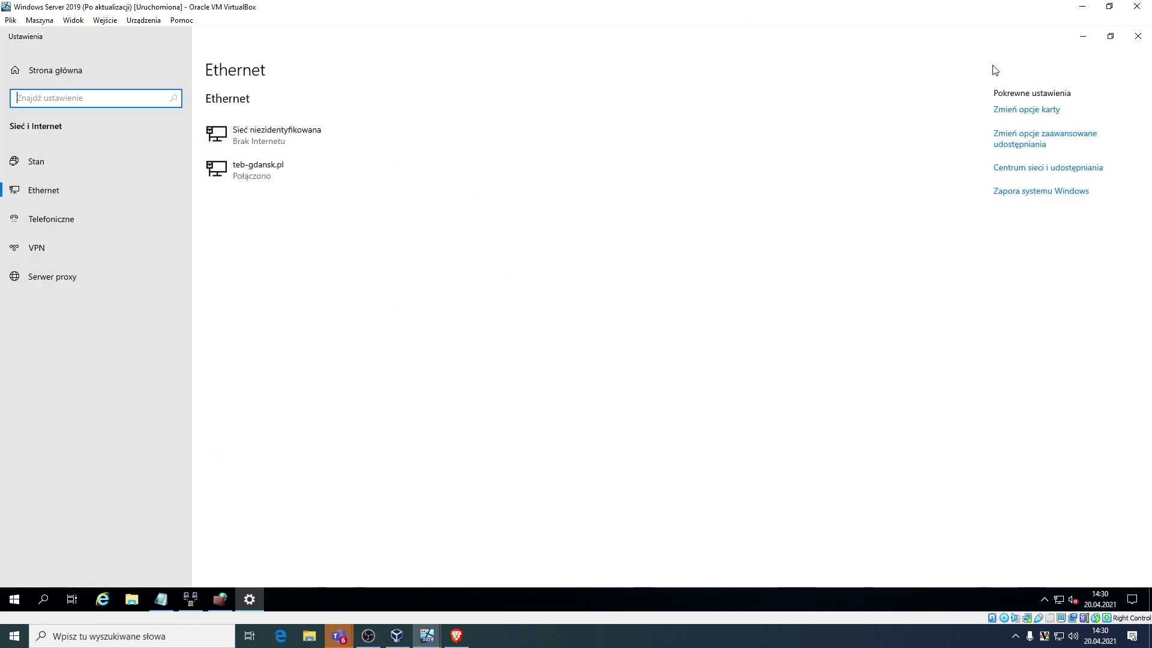
pyautogui.click(1137, 36)
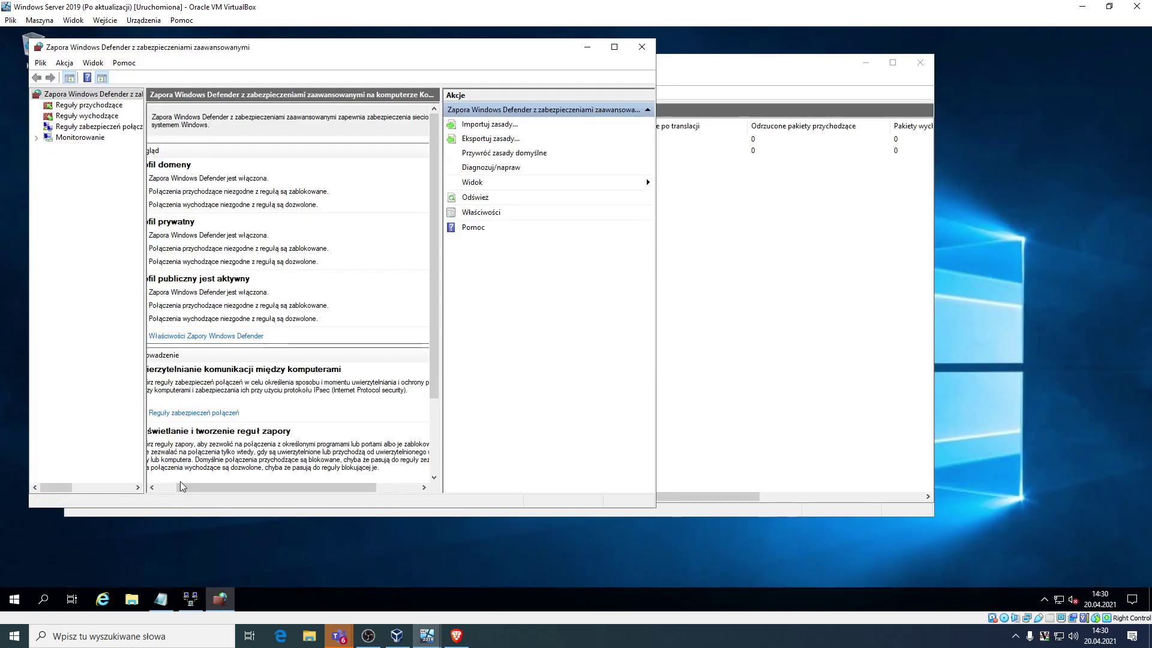
# - Set the firewall state of the public profile to Wyłącz in the Windows Defender Firewall properties and apply the change
pyautogui.click(218, 336)
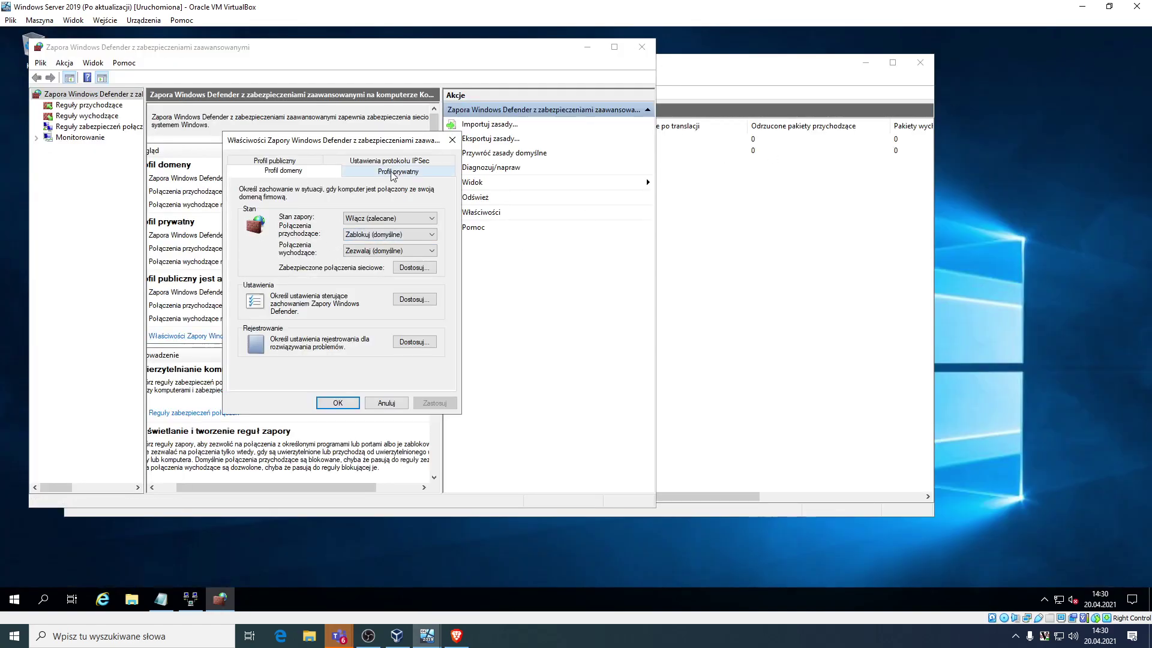
pyautogui.click(384, 171)
pyautogui.click(275, 160)
pyautogui.click(389, 218)
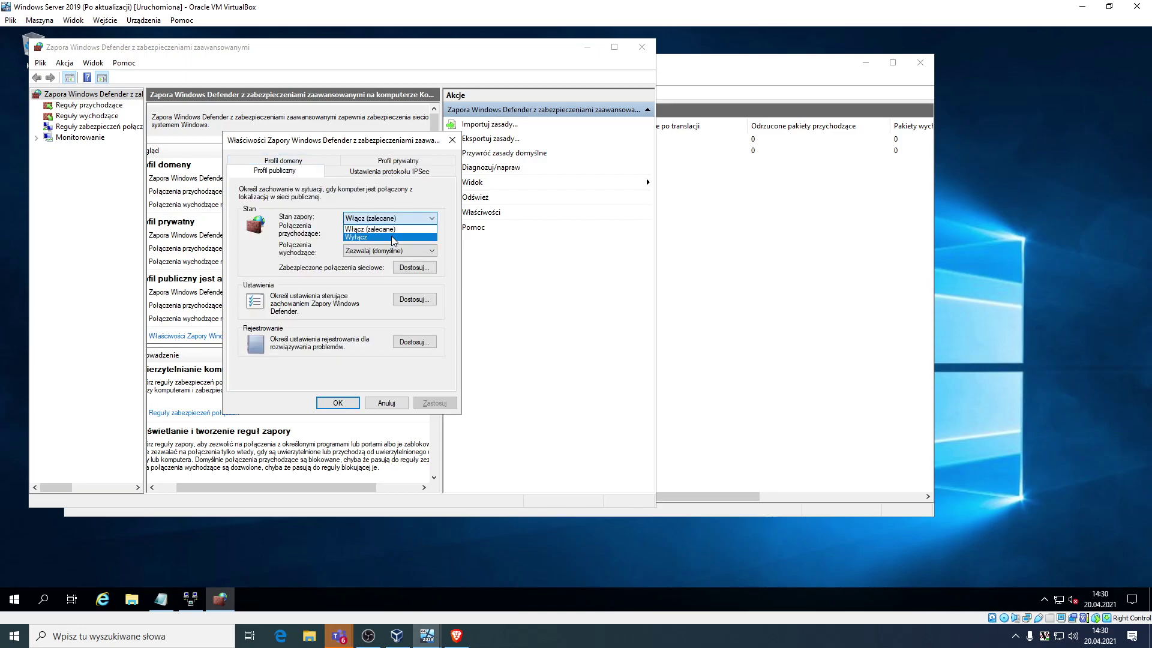
pyautogui.click(389, 237)
pyautogui.click(432, 403)
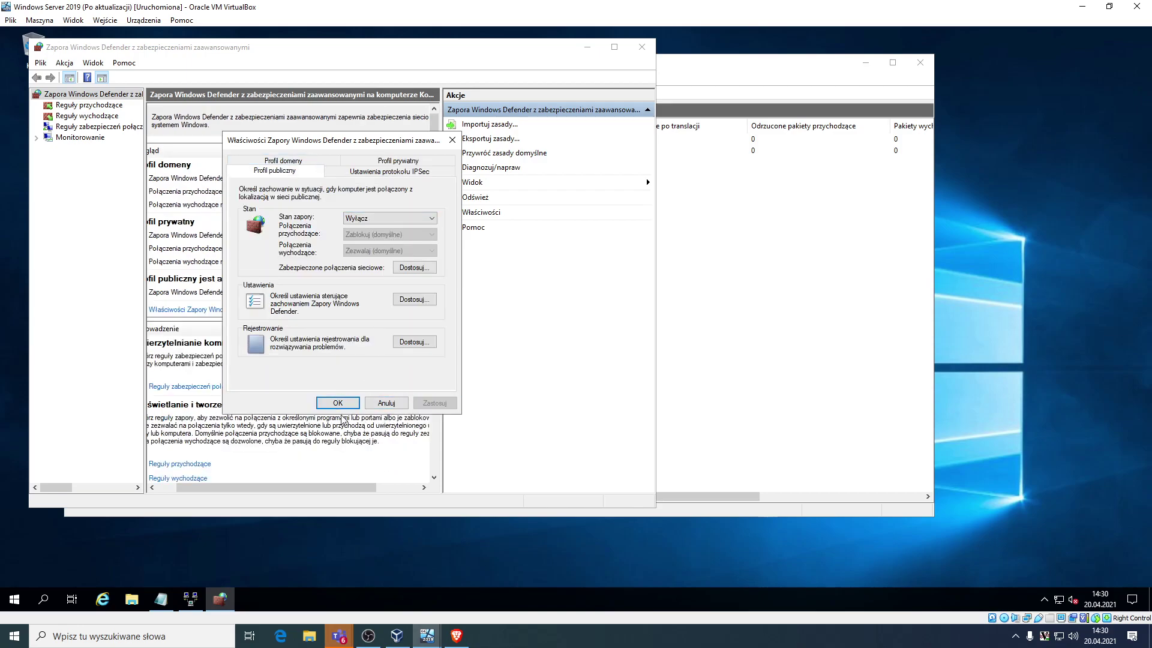
pyautogui.click(336, 403)
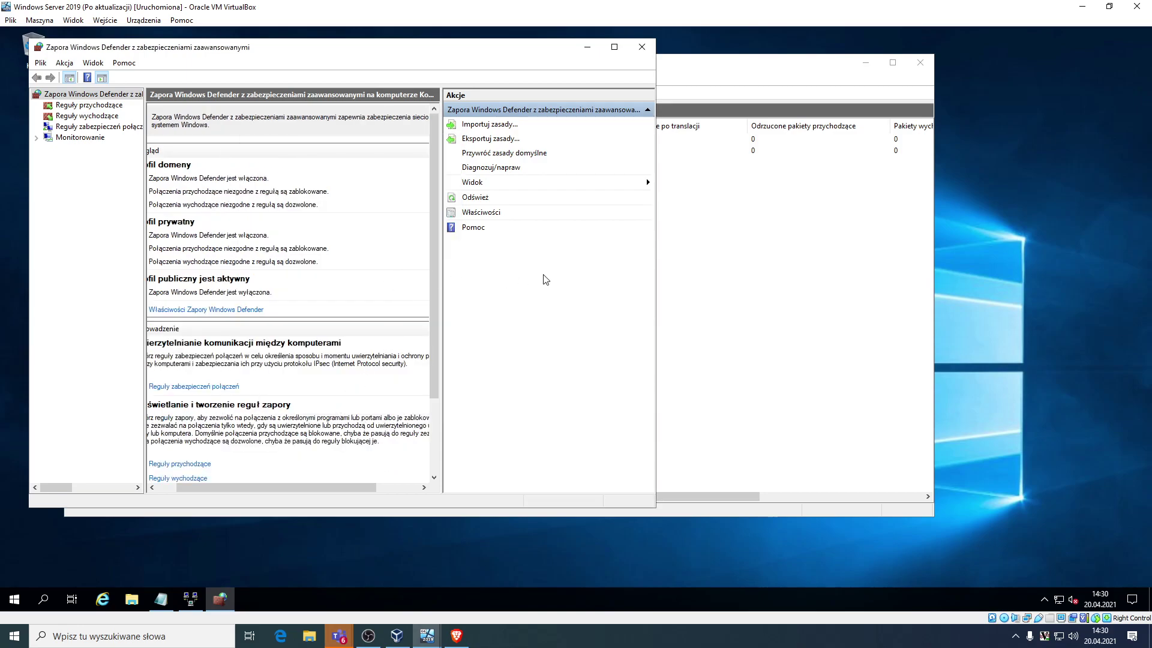